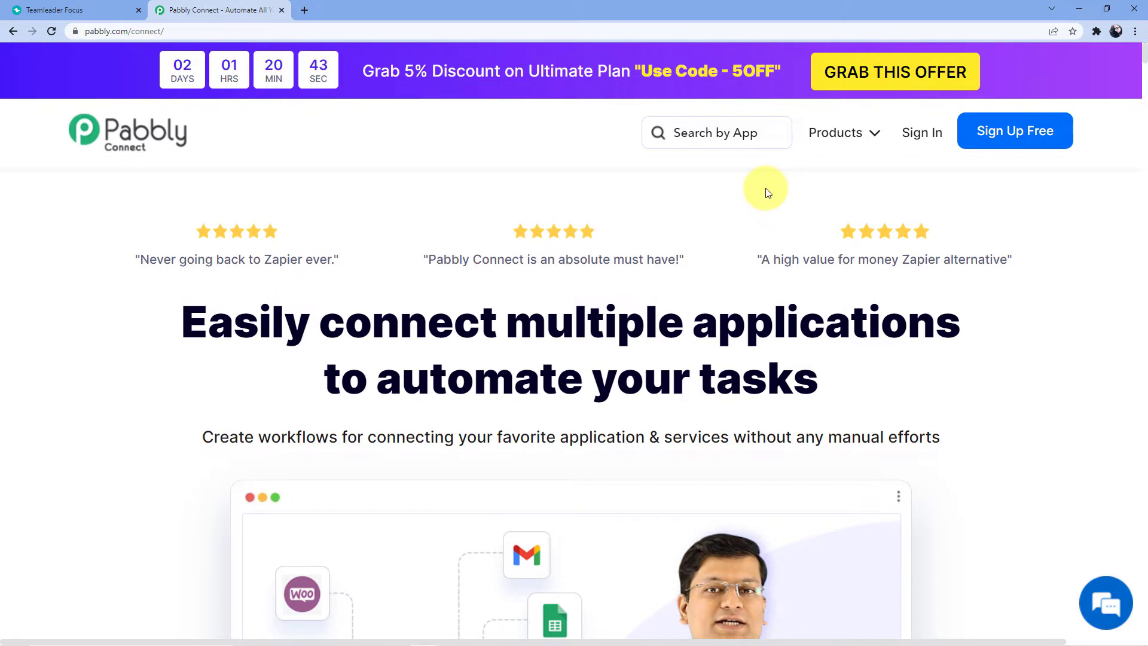
# Sign in to the Pabbly account from the Pabbly Connect landing page
pyautogui.click(919, 135)
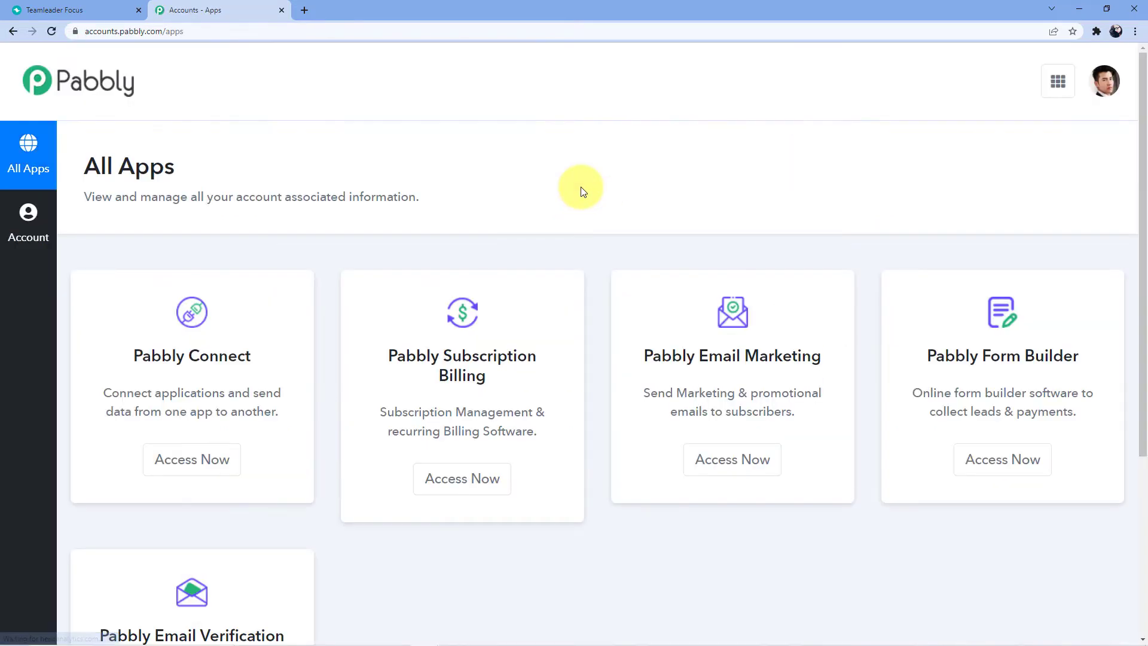
# Open the Pabbly Connect dashboard from All Apps and begin a new workflow
pyautogui.scroll(-1, 419, 192)
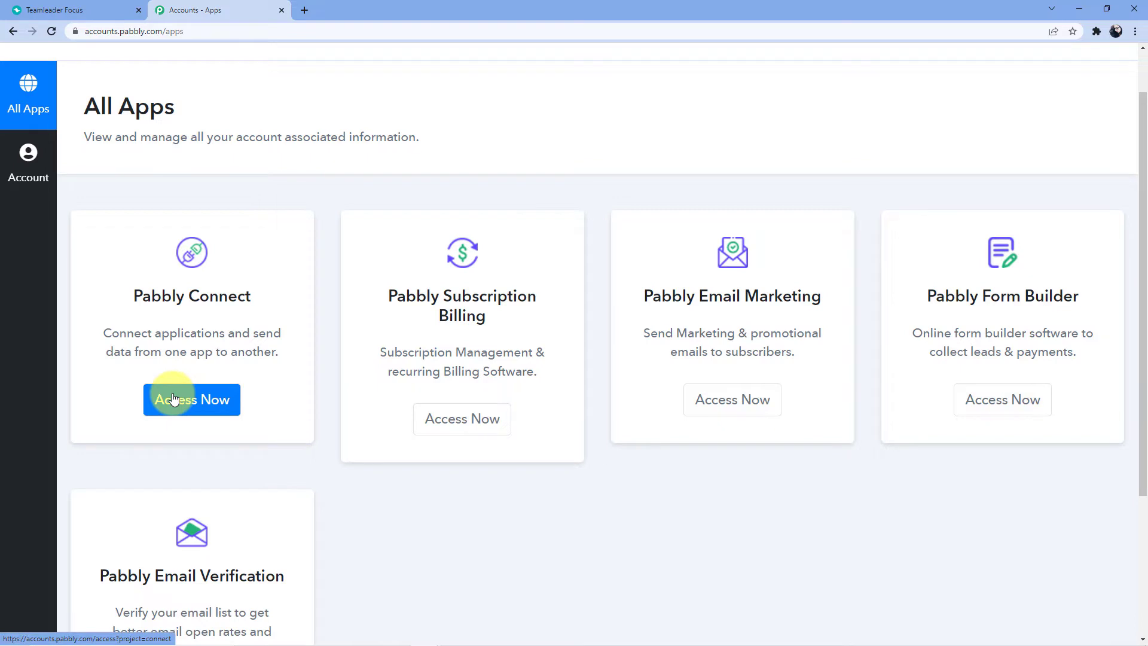
pyautogui.click(173, 399)
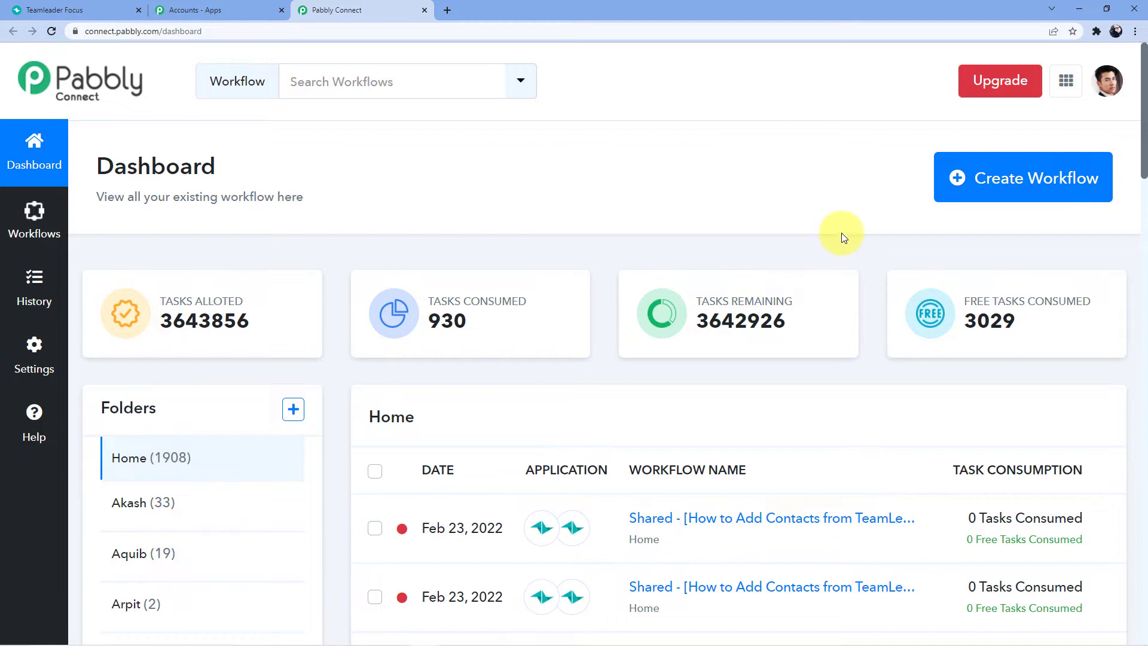
pyautogui.click(1004, 186)
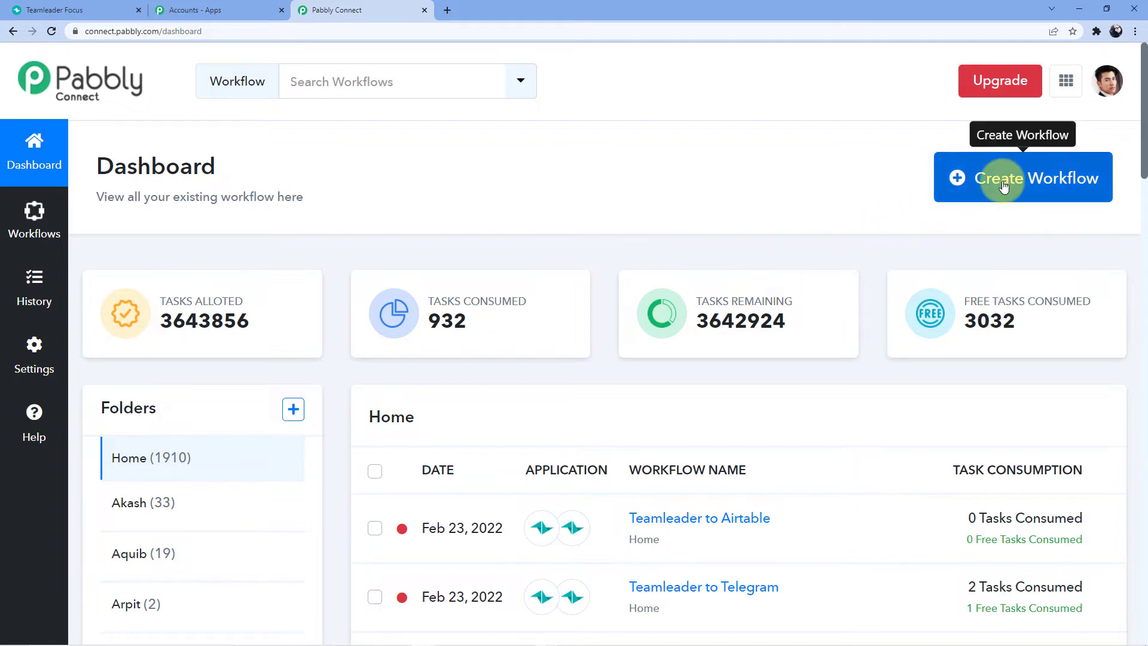
# Create a workflow named 'Teamleader to Airtable Integration'
pyautogui.click(518, 354)
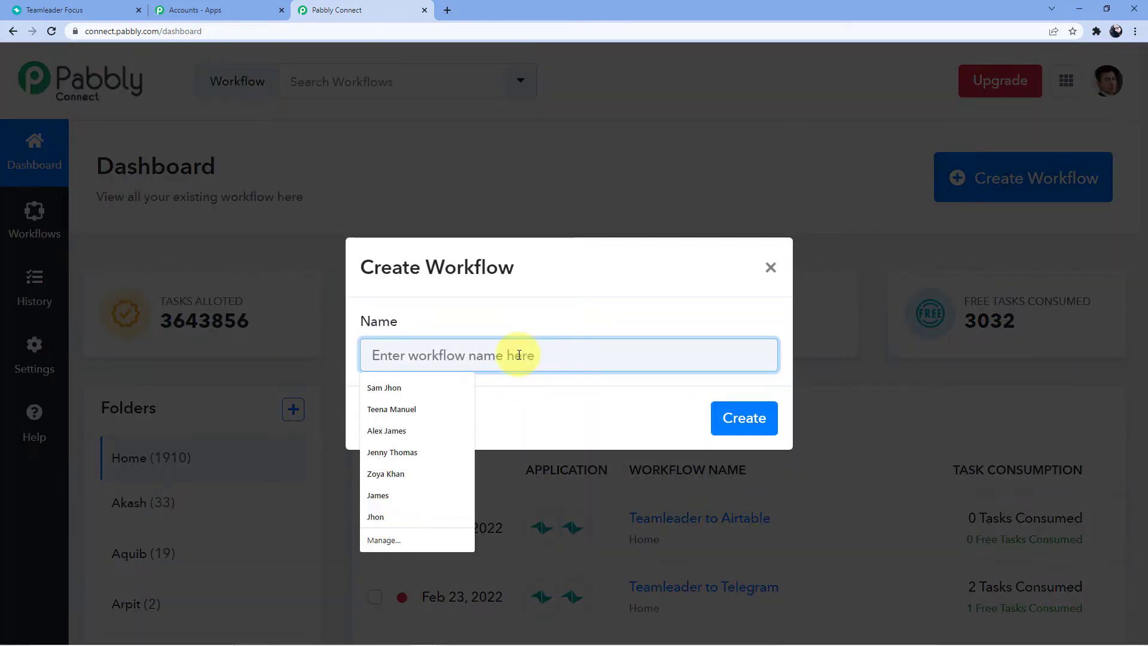
pyautogui.write('Teamleader ')
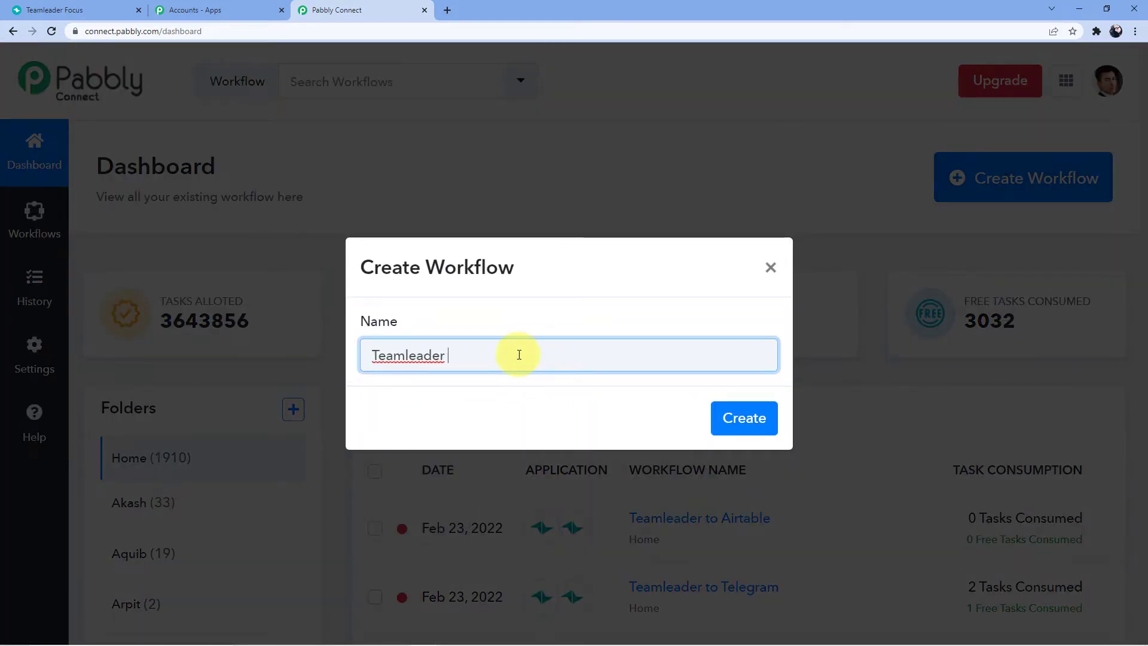
pyautogui.write('to Airtable ')
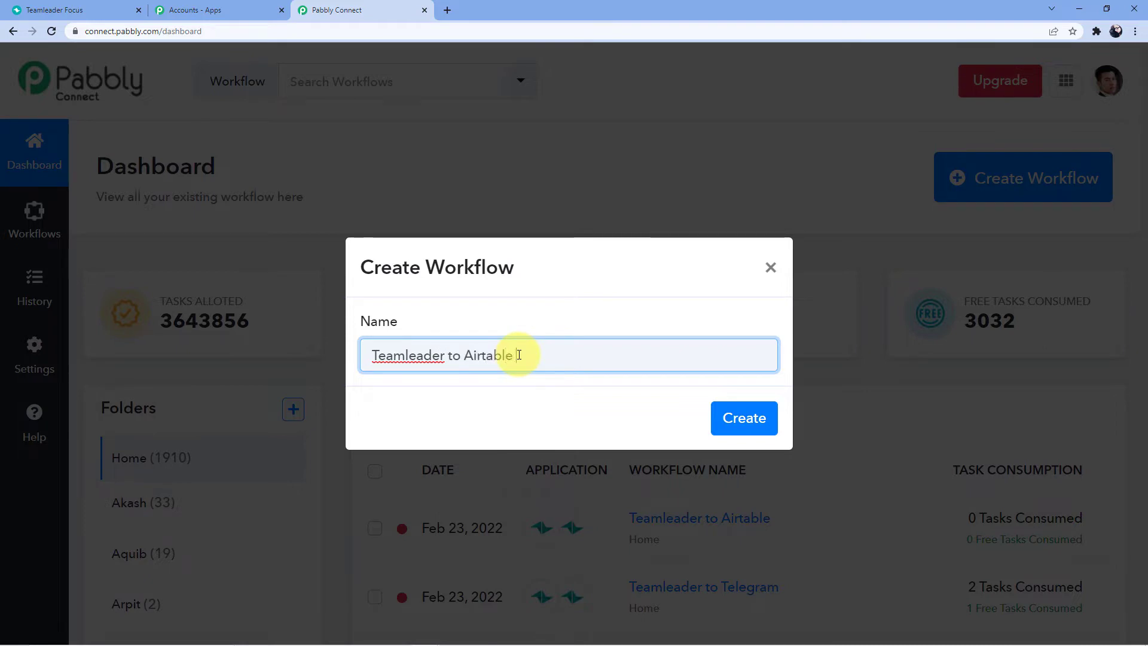
pyautogui.write('Integration')
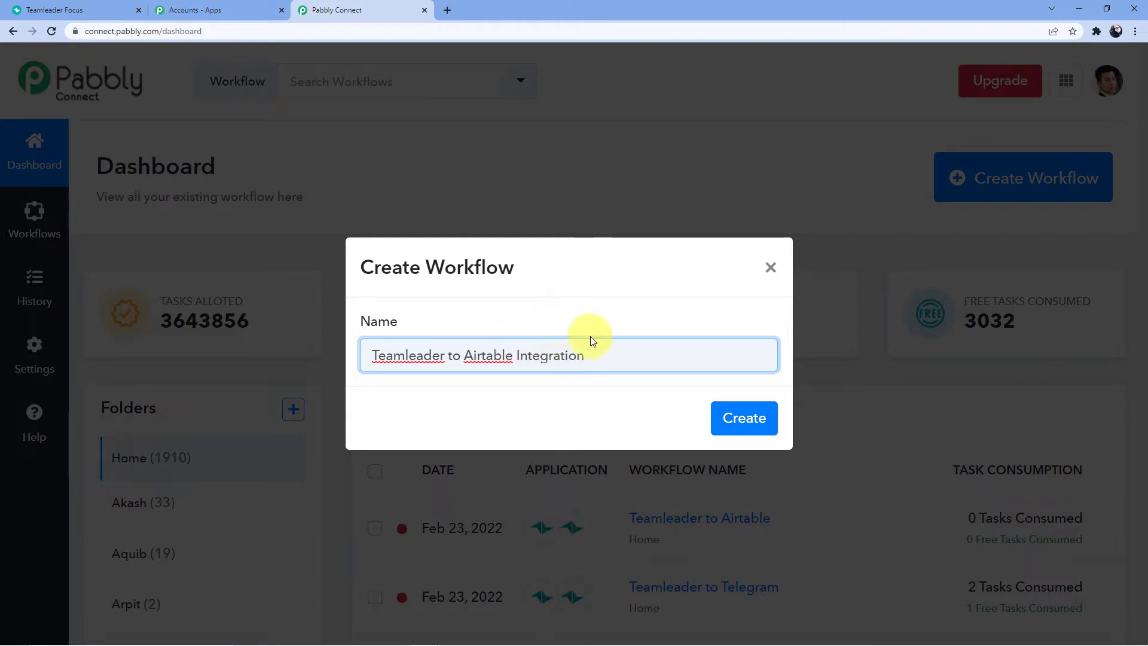
pyautogui.click(734, 418)
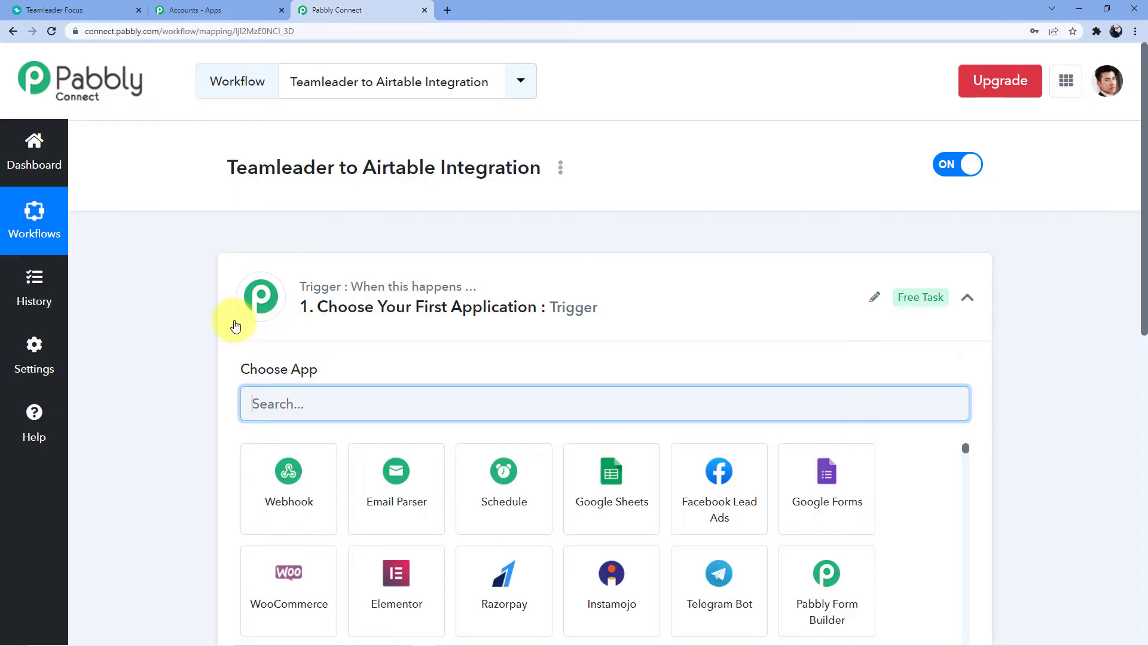
# Search the app list for 'Team' and pick Teamleader as the trigger app
pyautogui.scroll(-5, 137, 297)
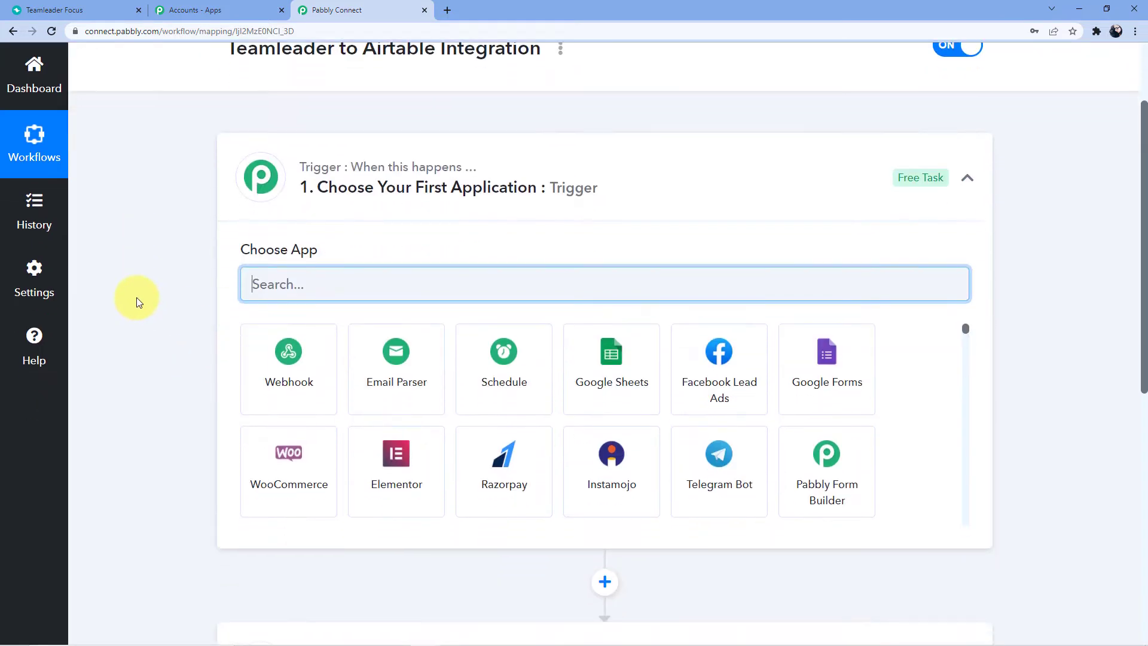
pyautogui.scroll(-3, 136, 296)
pyautogui.scroll(6, 146, 305)
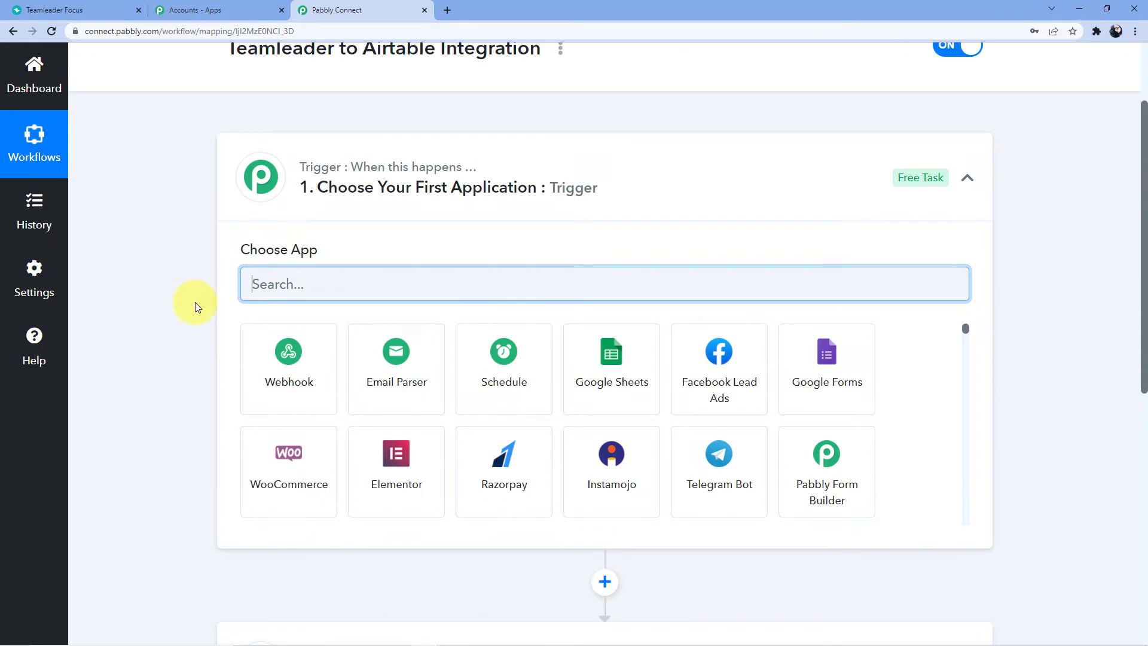
pyautogui.scroll(-6, 185, 284)
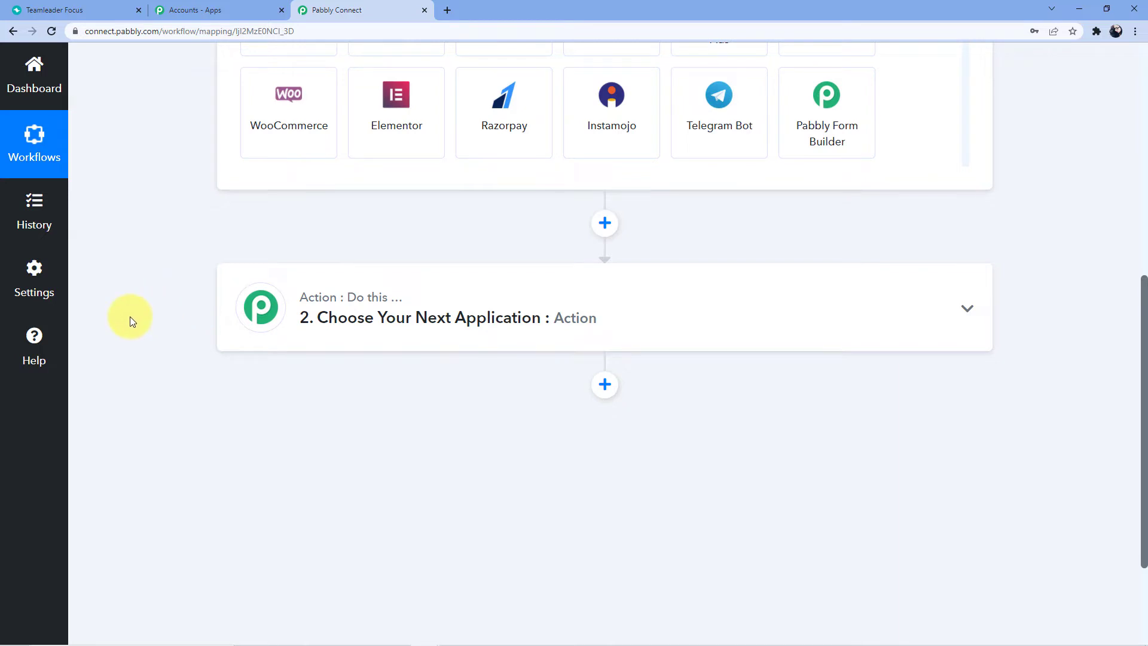
pyautogui.scroll(6, 142, 314)
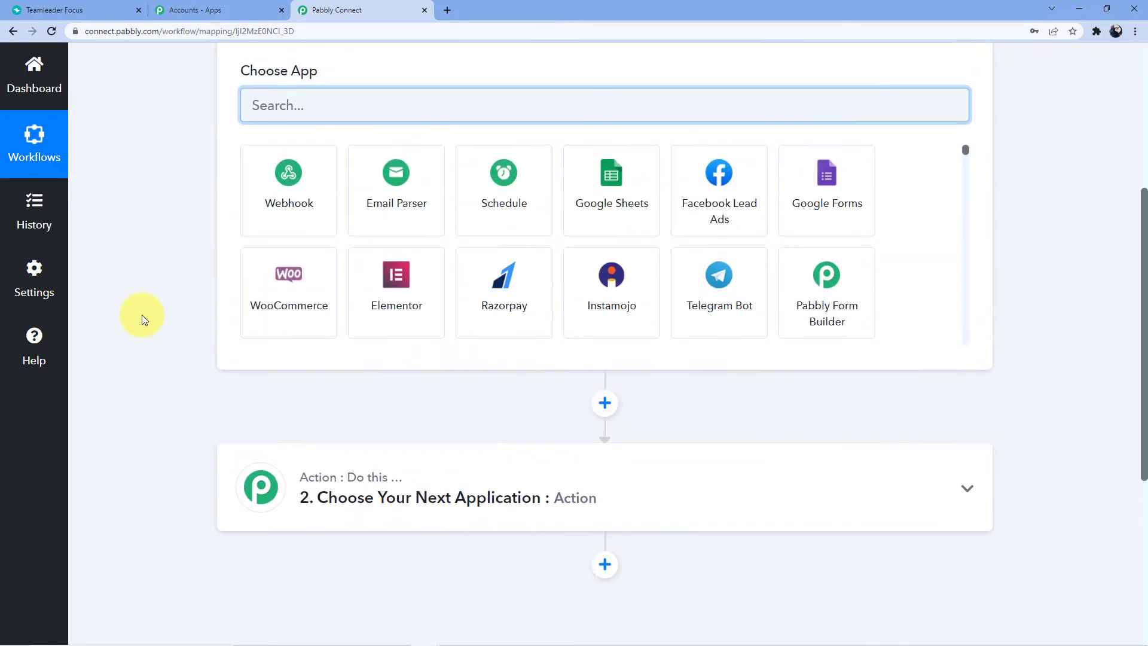
pyautogui.scroll(-1, 141, 314)
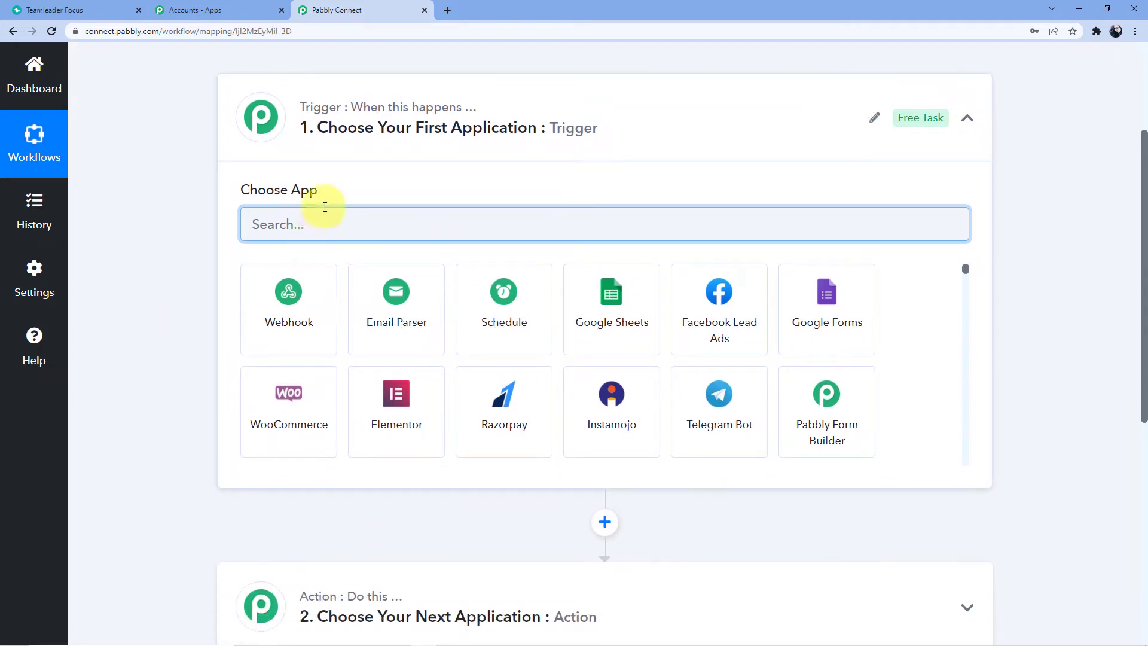
pyautogui.click(324, 225)
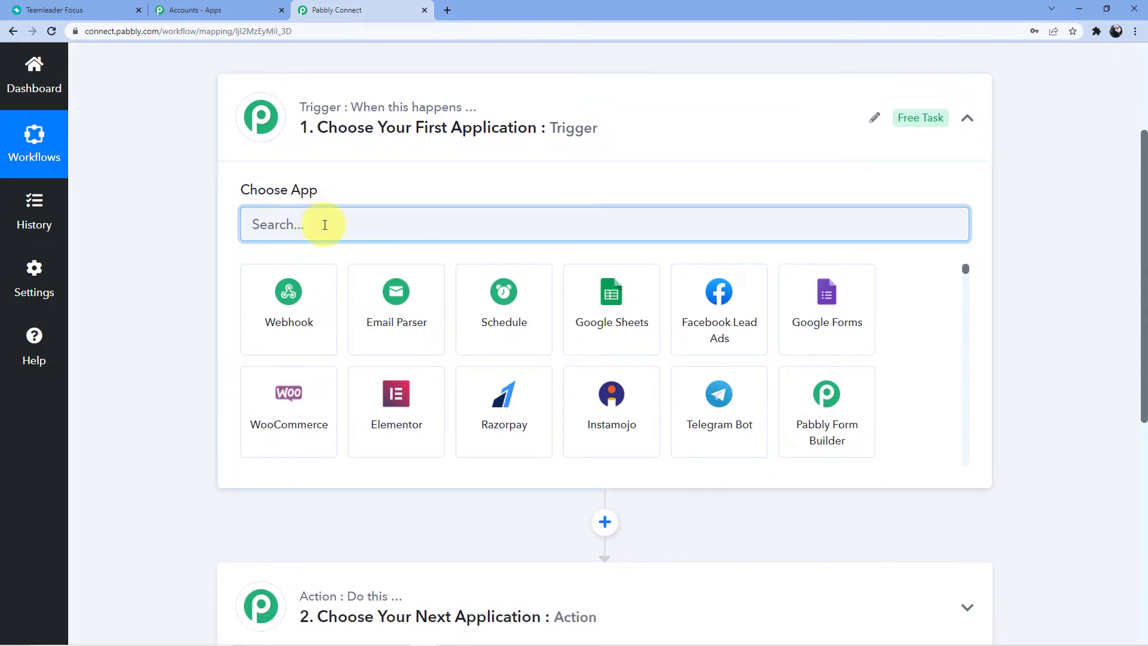
pyautogui.write('Team')
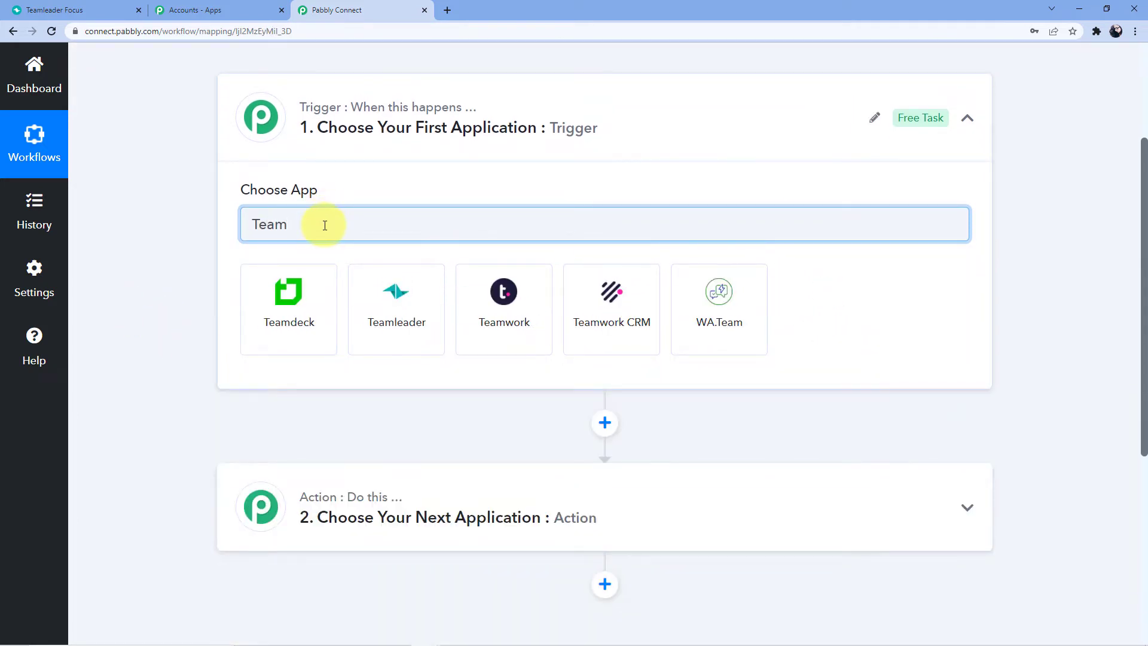
pyautogui.click(410, 301)
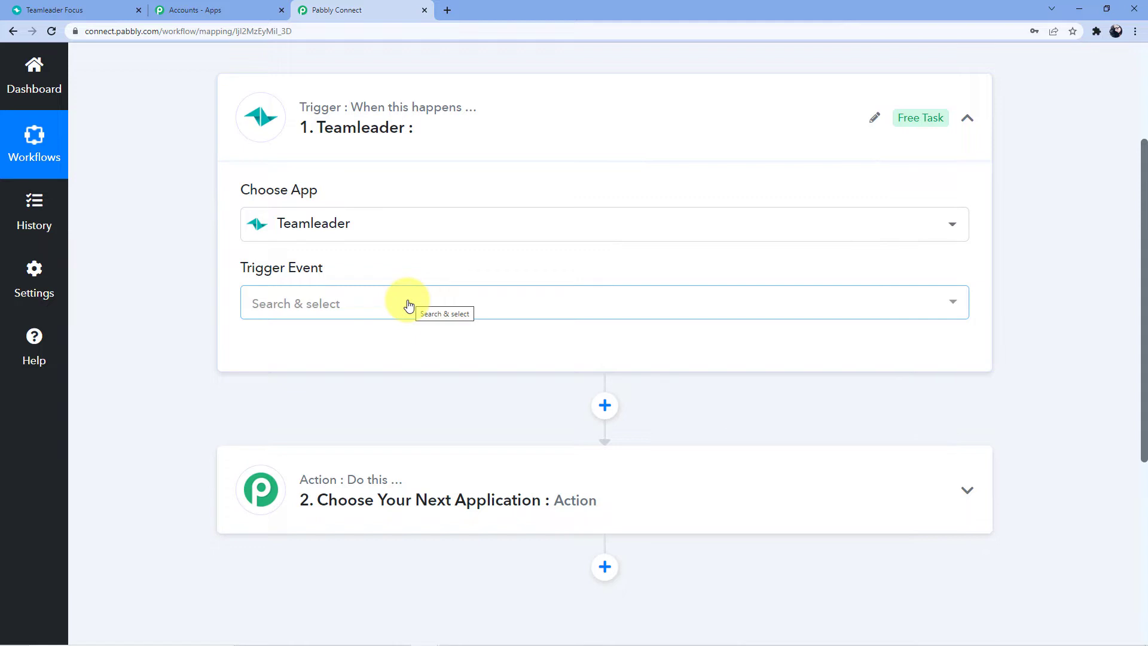
# Set the Teamleader trigger event to New Contact
pyautogui.click(408, 306)
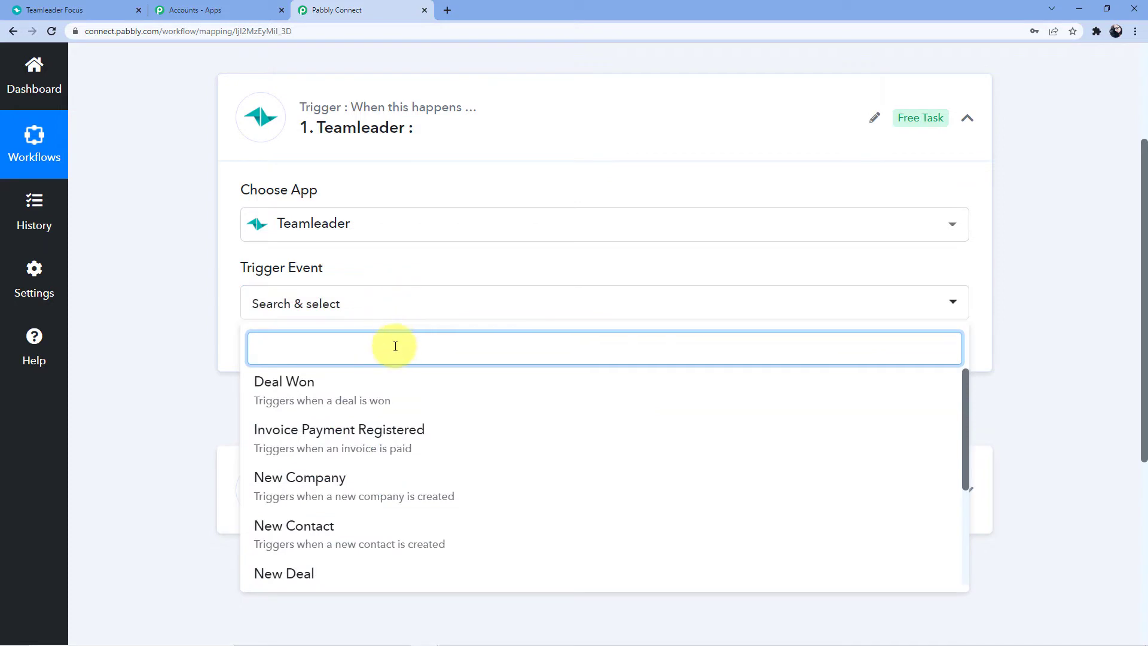
pyautogui.write('New')
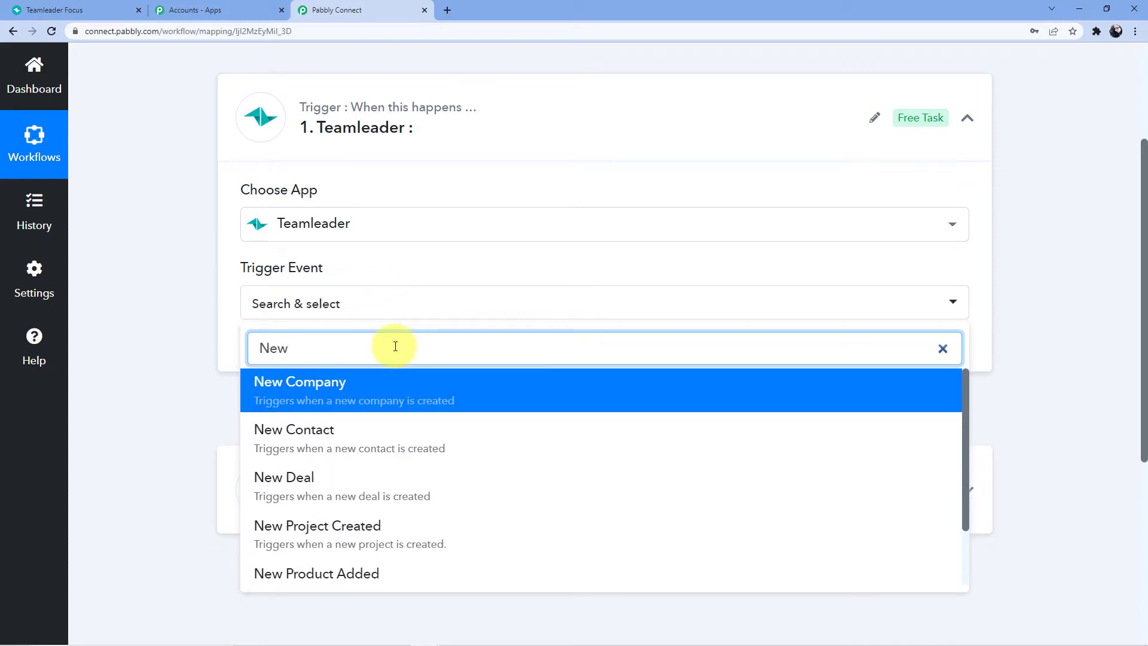
pyautogui.click(341, 439)
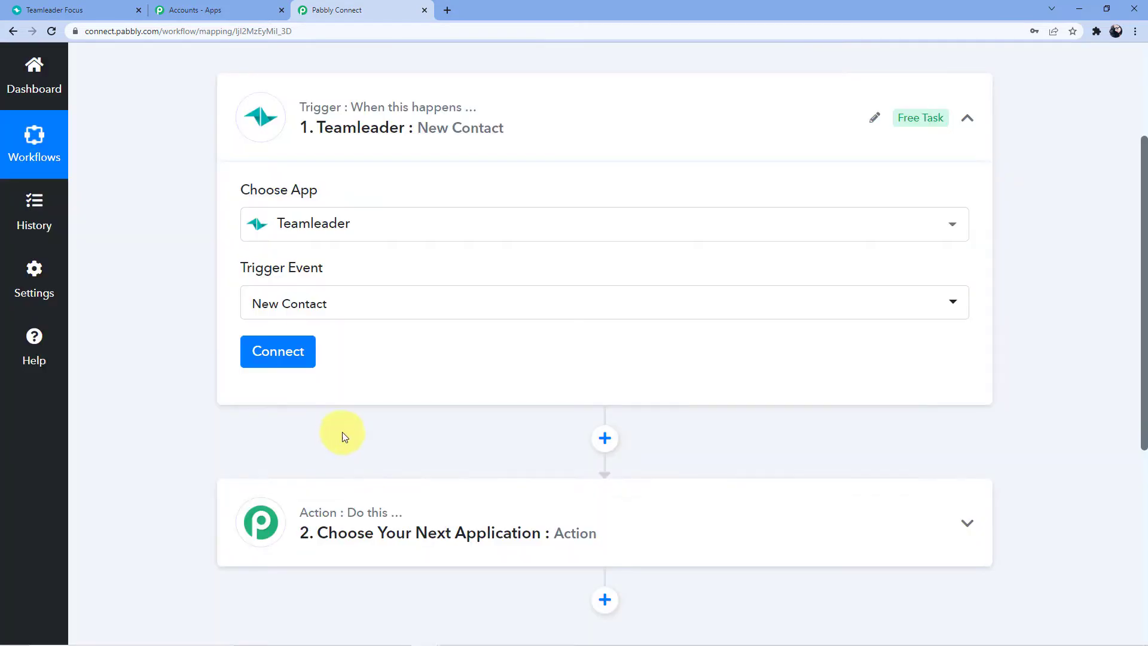
pyautogui.click(91, 7)
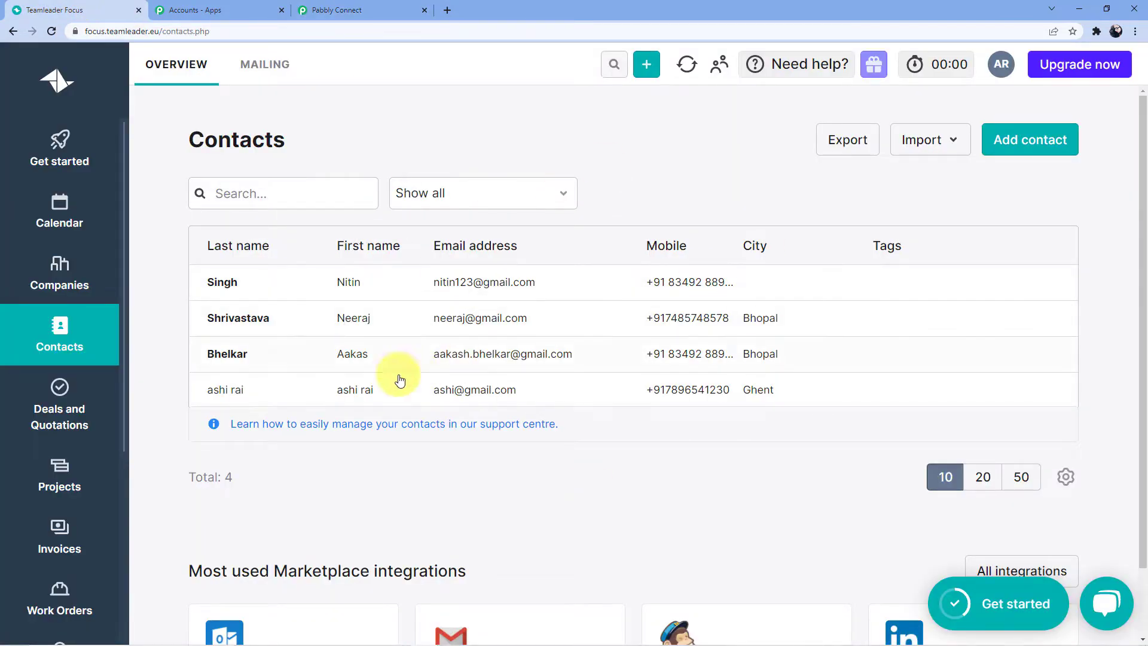
pyautogui.click(322, 6)
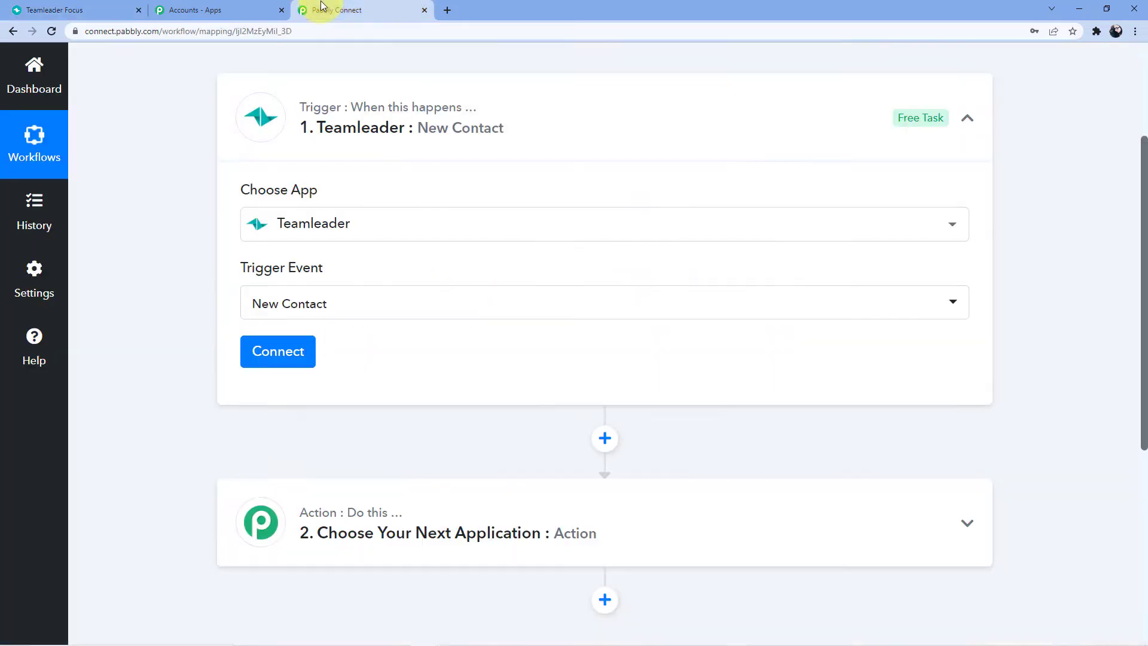
# Connect and authorize the Teamleader account, then view the Teamleader Focus contacts
pyautogui.click(283, 356)
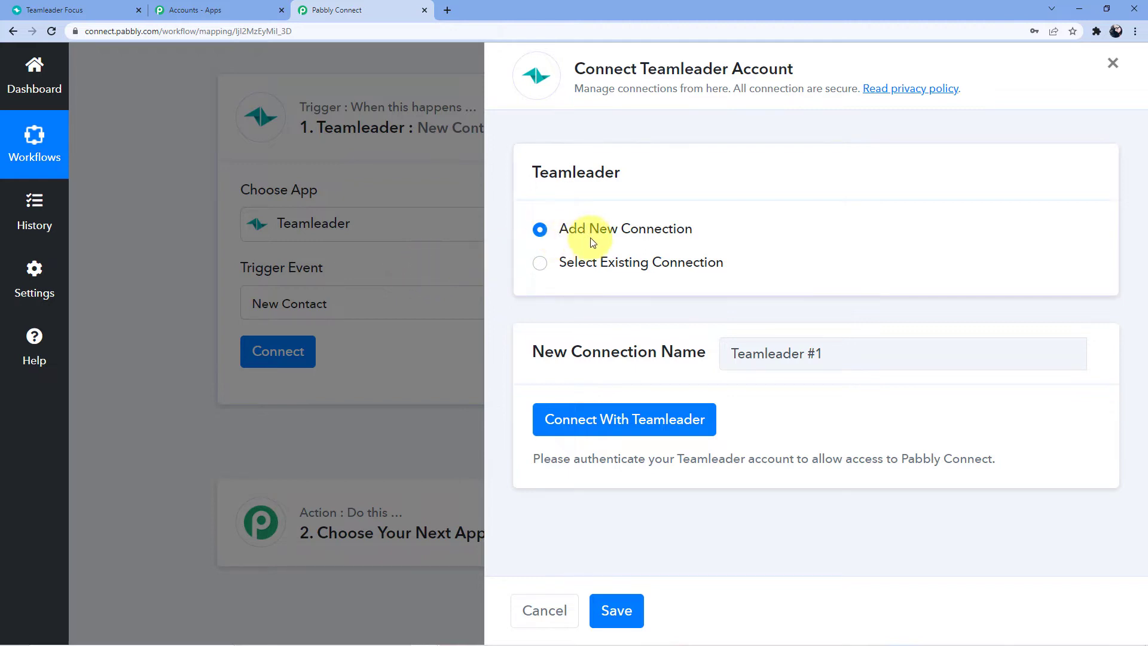
pyautogui.click(624, 421)
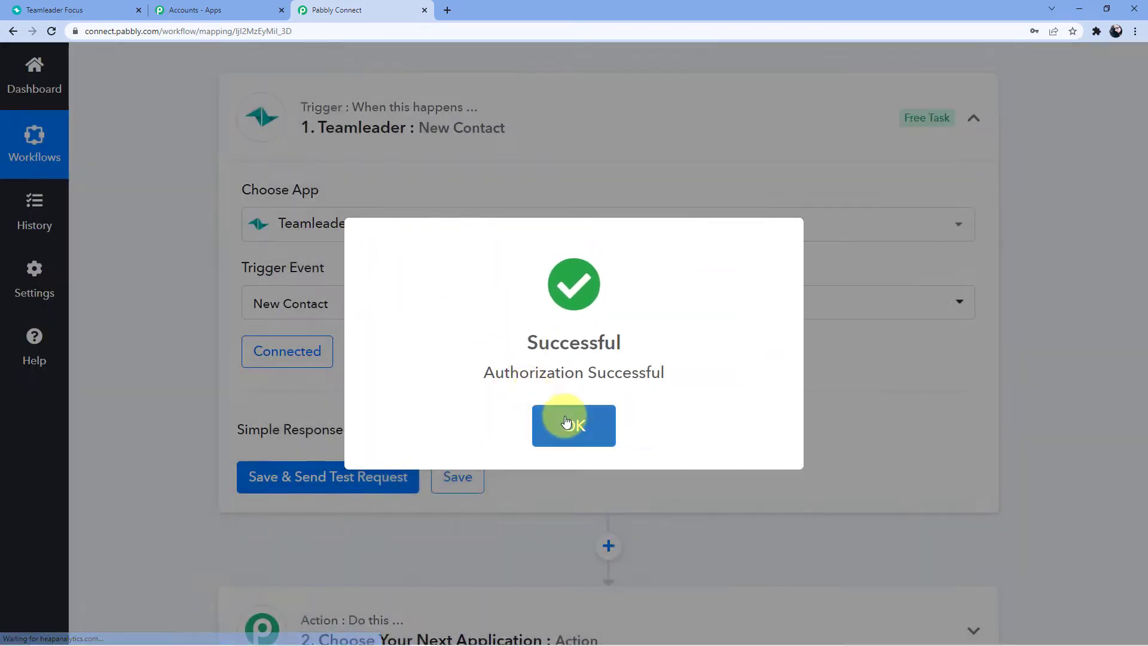
pyautogui.click(551, 414)
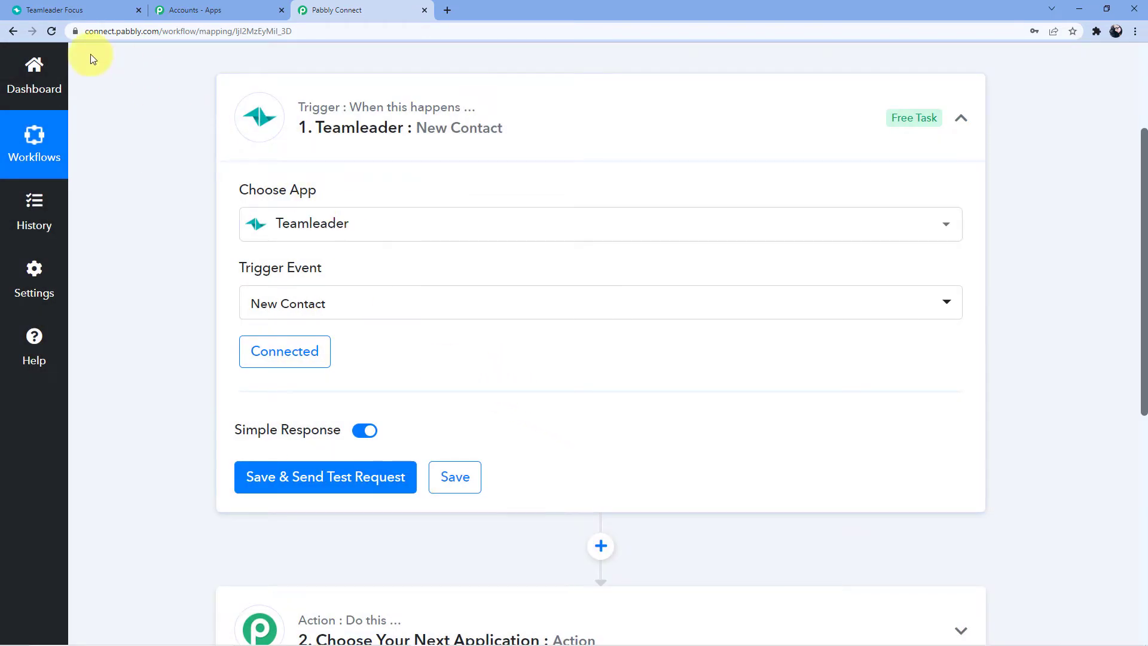
pyautogui.click(91, 12)
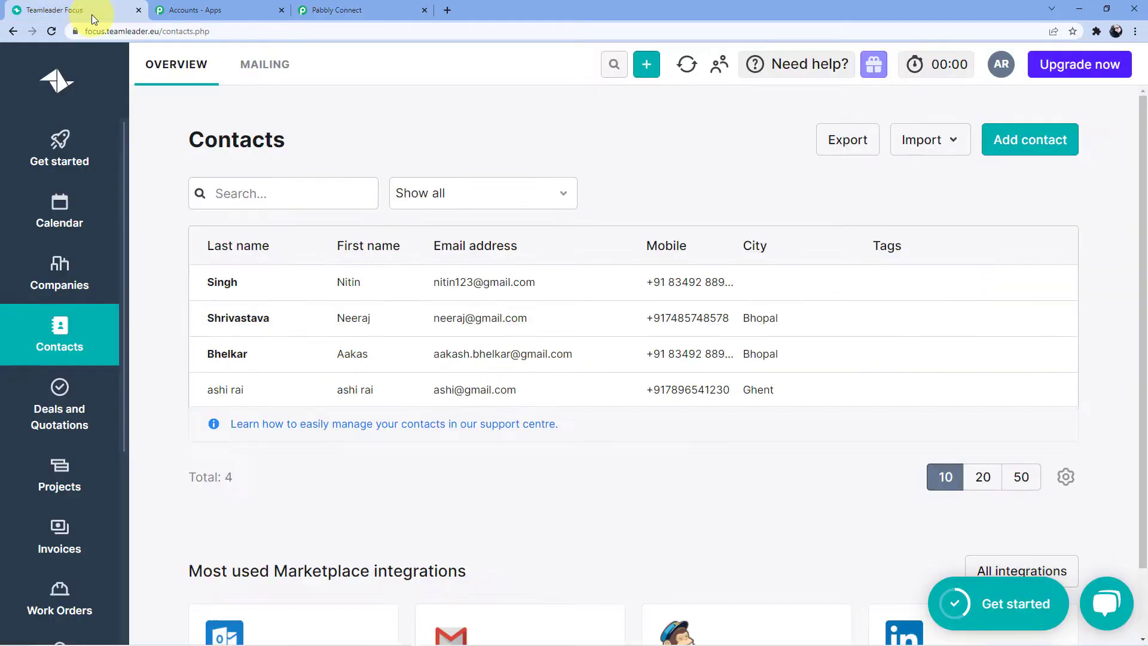
# Save the trigger and send a test request, then go to Teamleader Focus
pyautogui.click(357, 10)
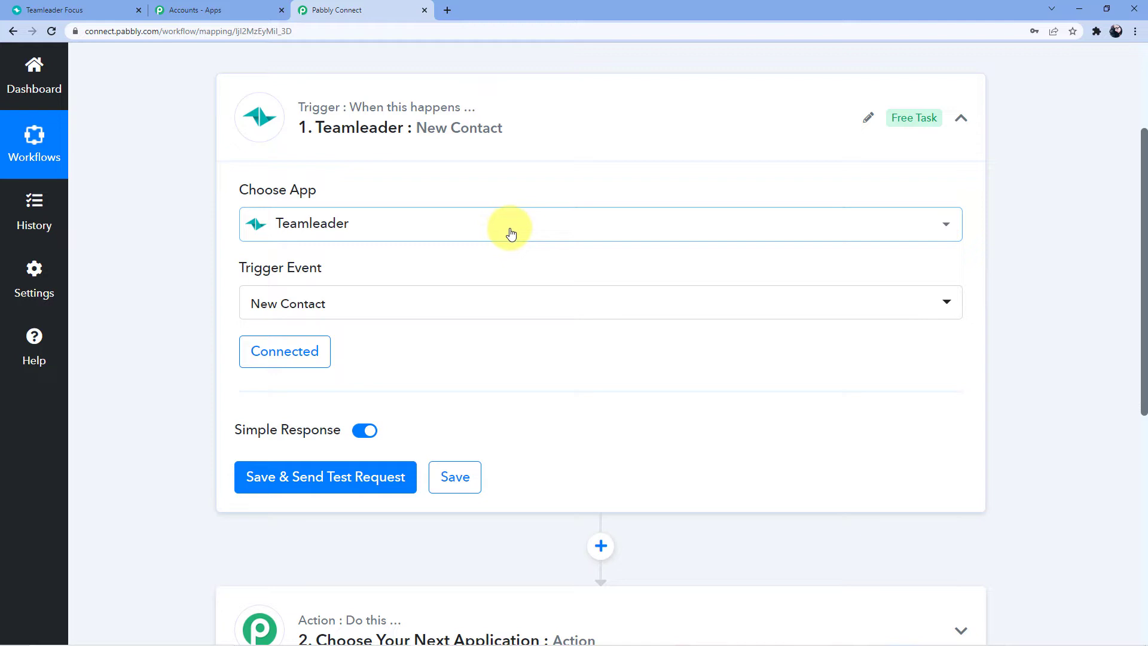
pyautogui.scroll(-1, 418, 239)
pyautogui.scroll(-2, 383, 305)
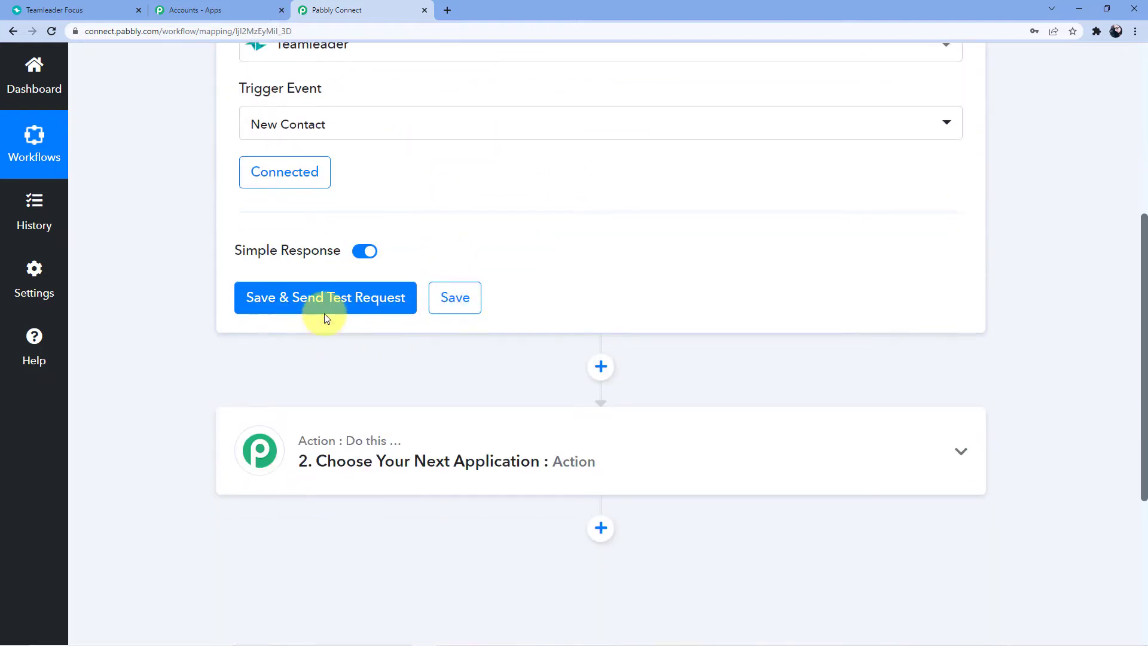
pyautogui.click(324, 310)
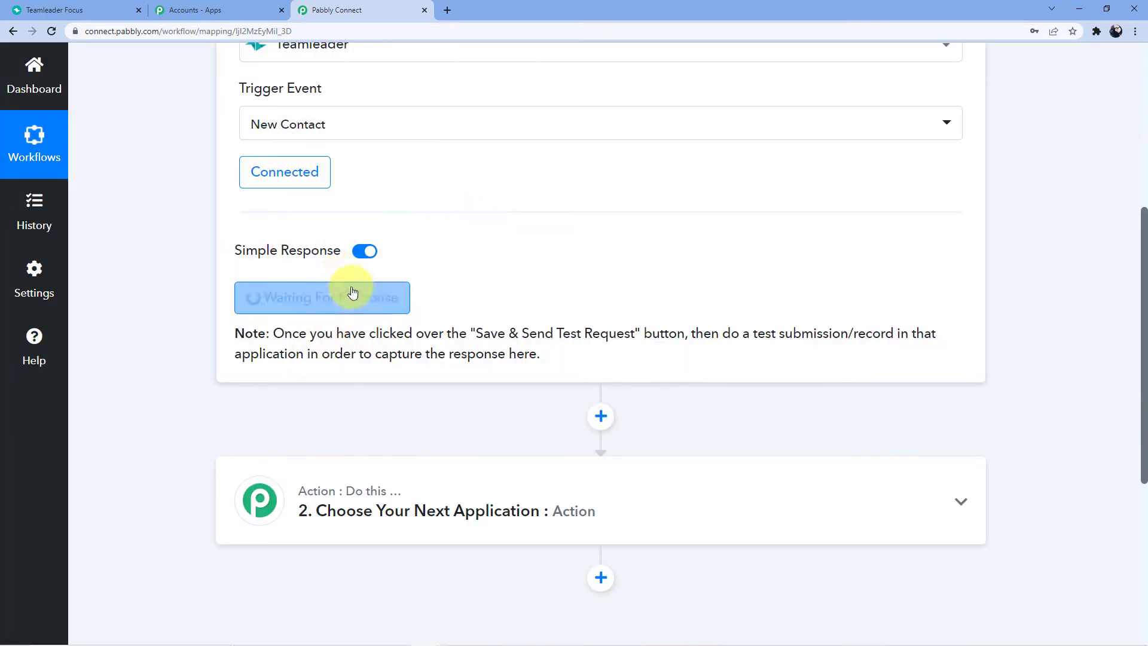
pyautogui.click(86, 9)
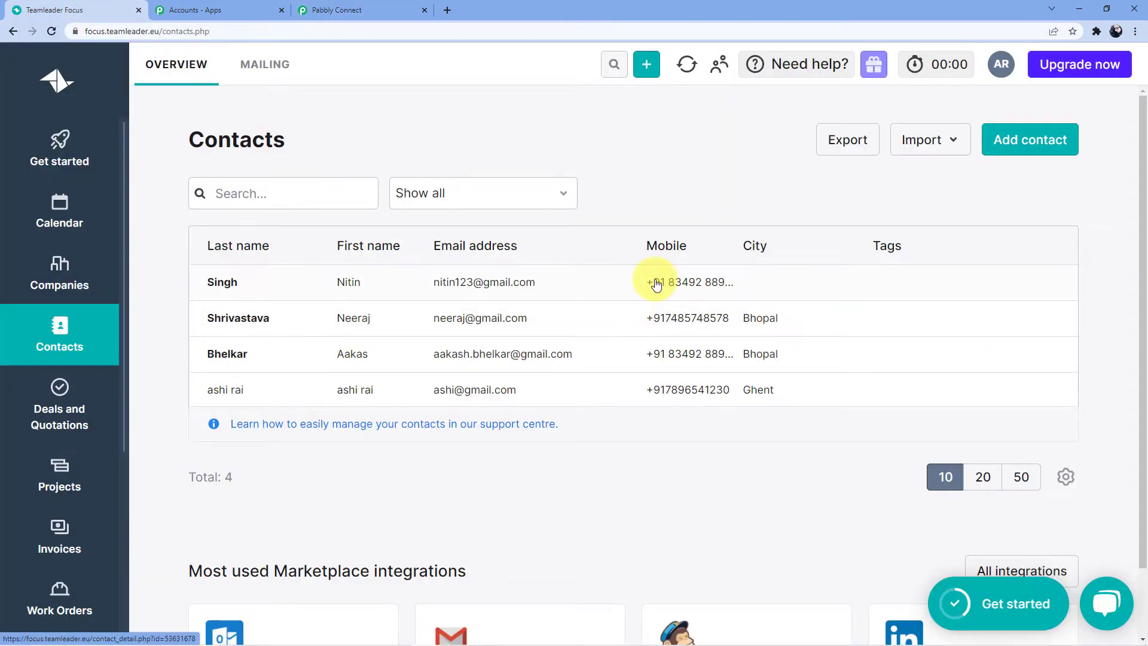
# Start a new Teamleader contact and enter its first name, last name and email
pyautogui.click(1039, 145)
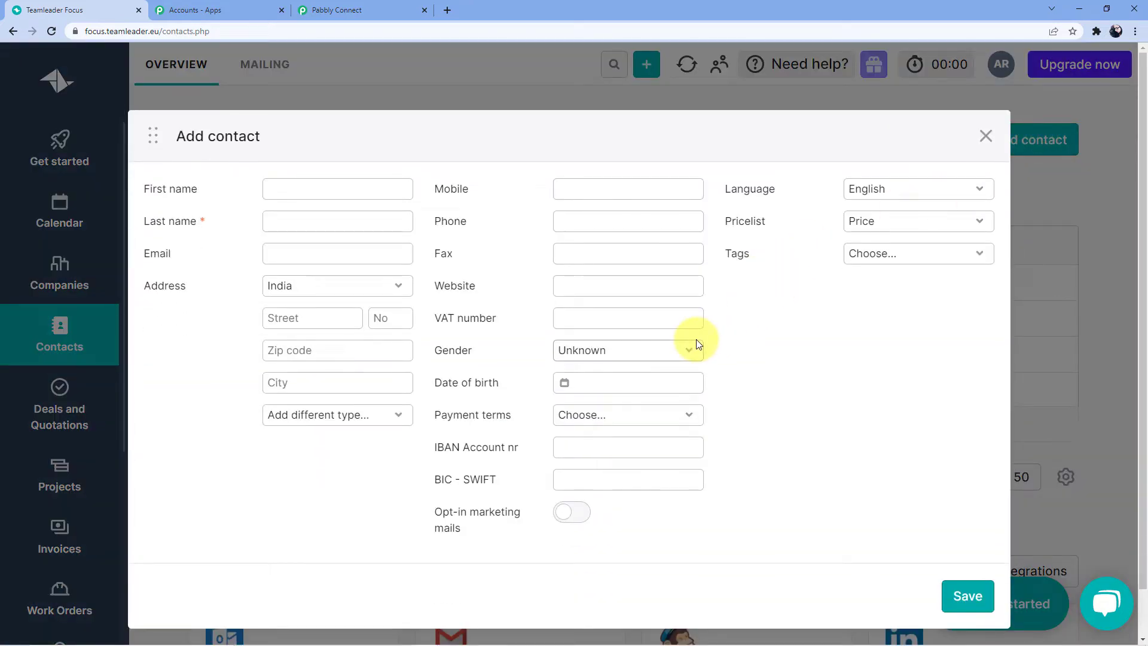
pyautogui.click(354, 191)
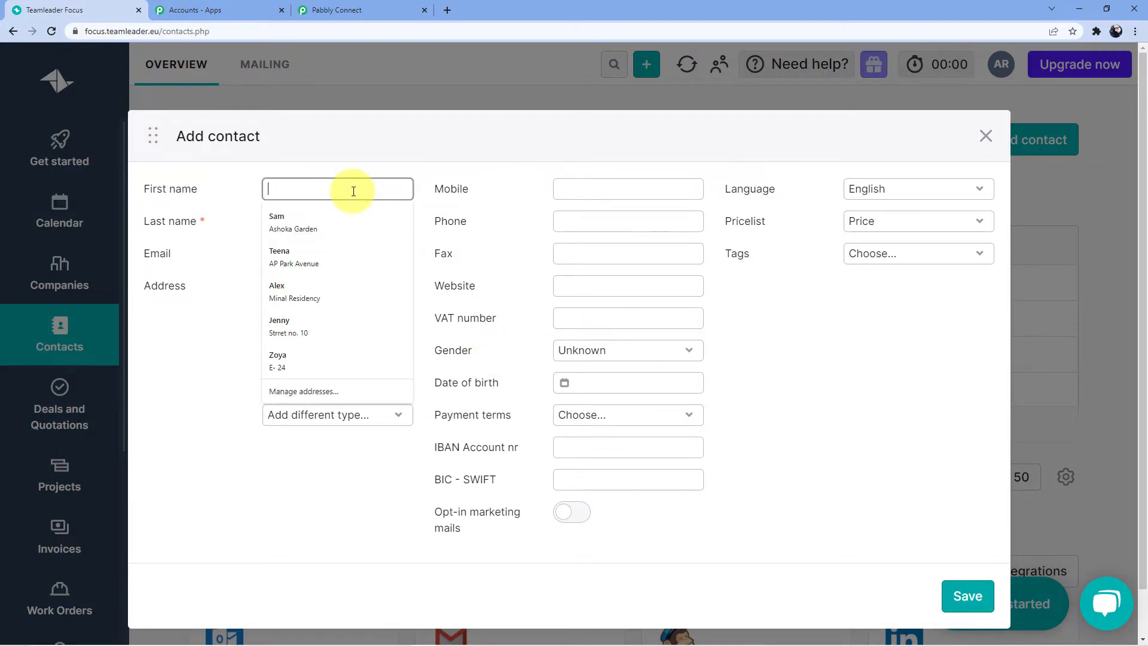
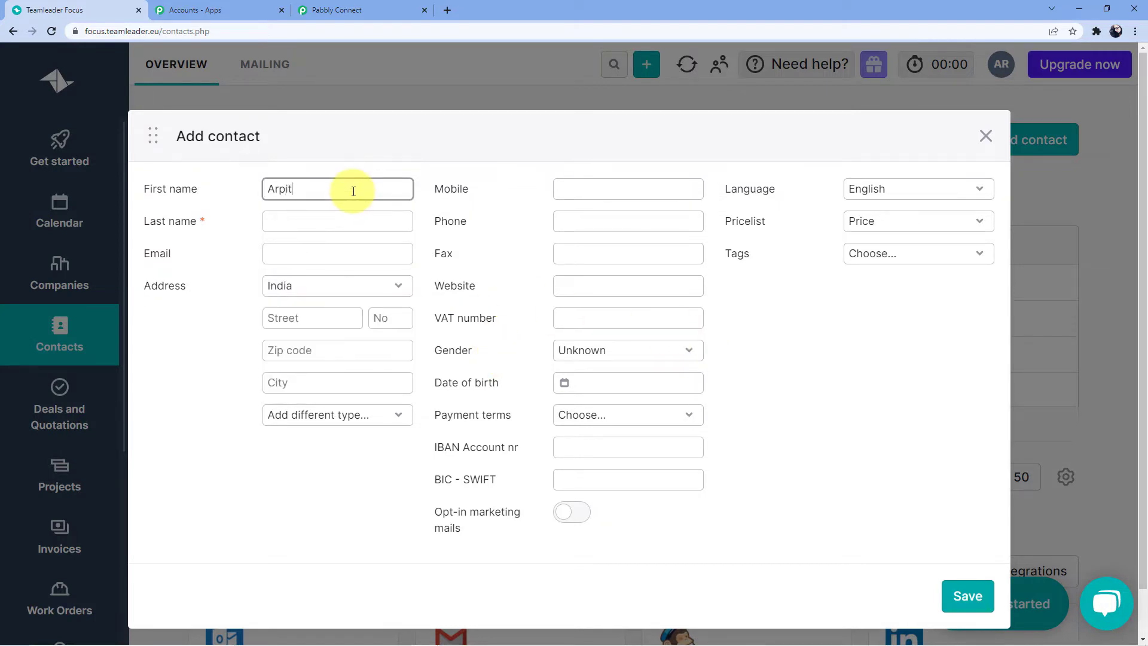
pyautogui.click(331, 223)
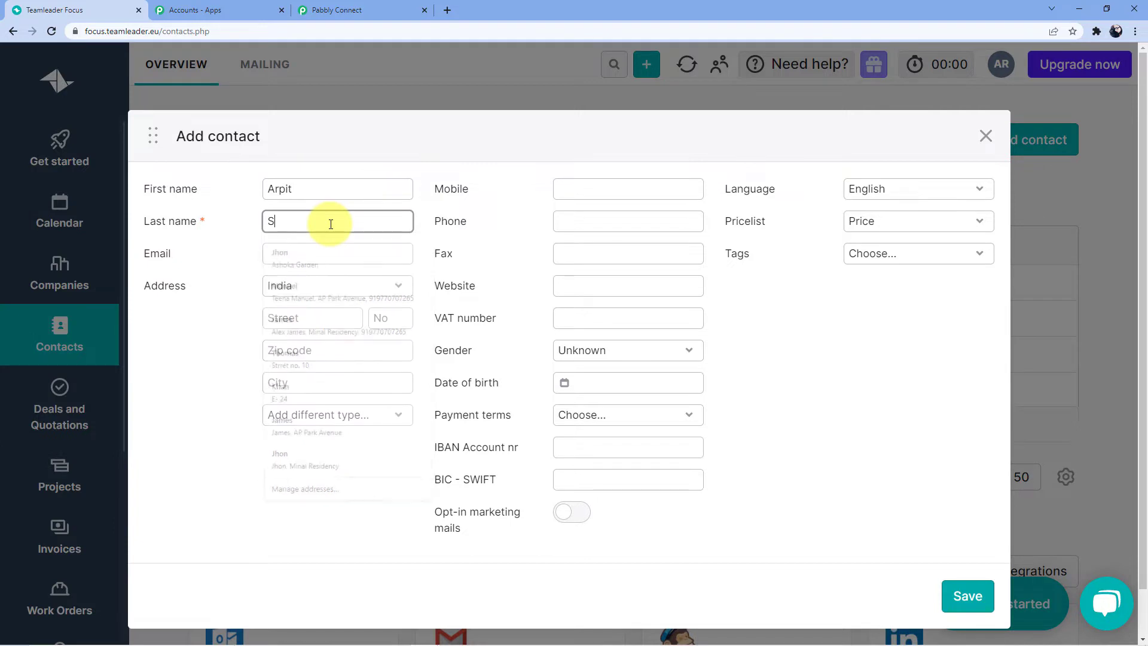
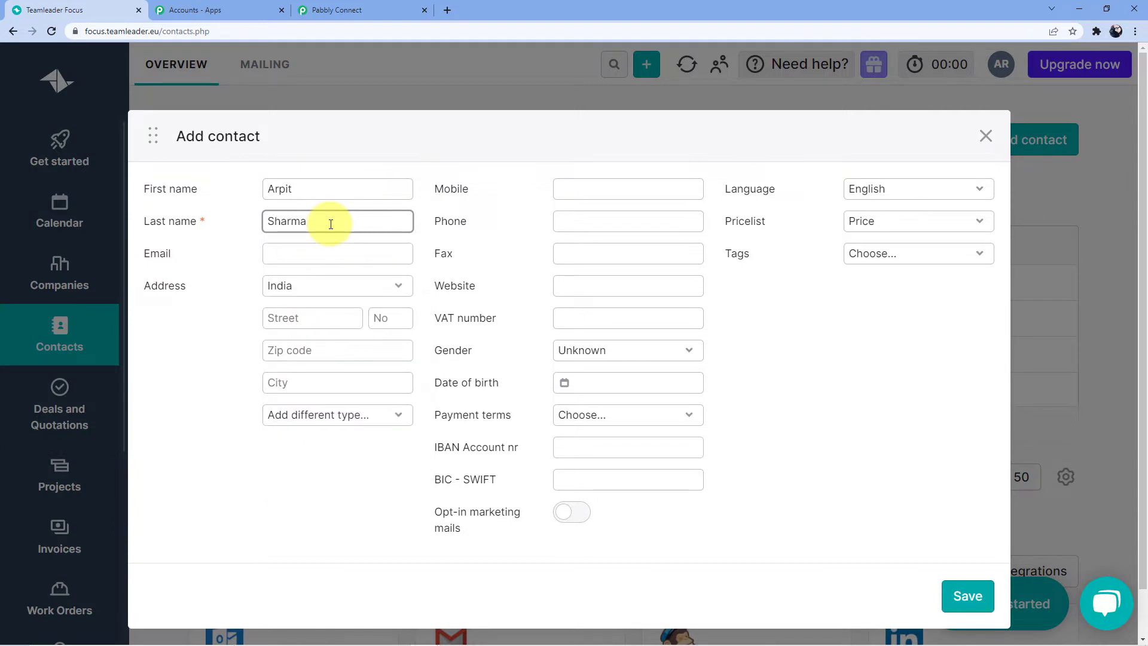
pyautogui.click(307, 255)
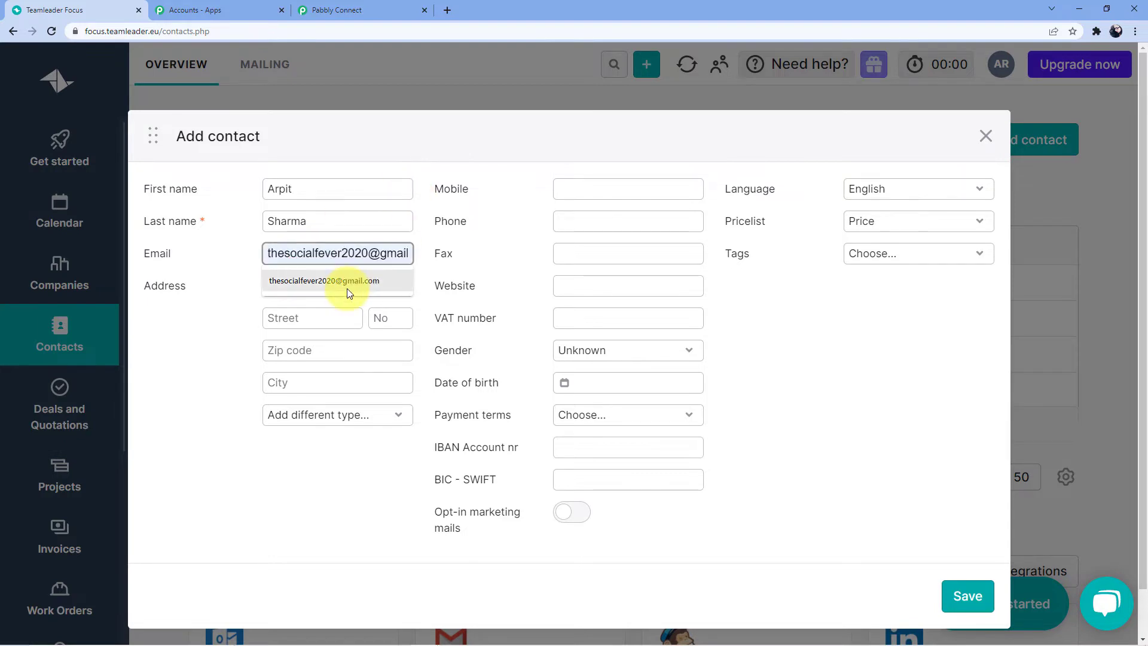
pyautogui.click(346, 288)
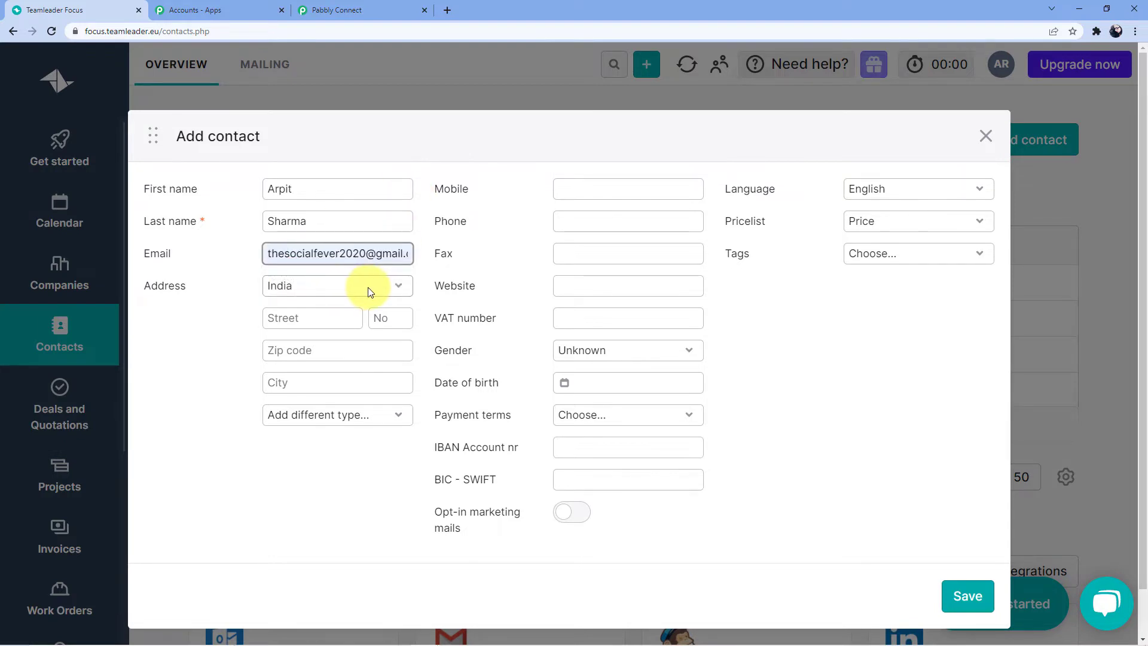
# Add the contact's mobile number, set gender to Male, and save the contact
pyautogui.click(617, 186)
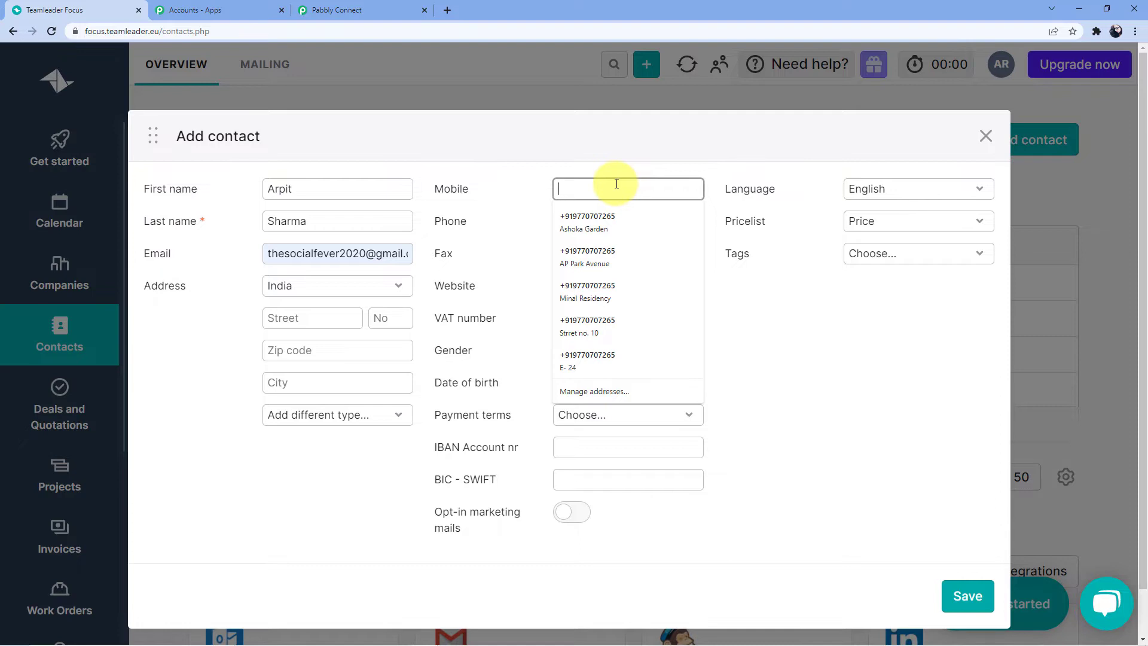
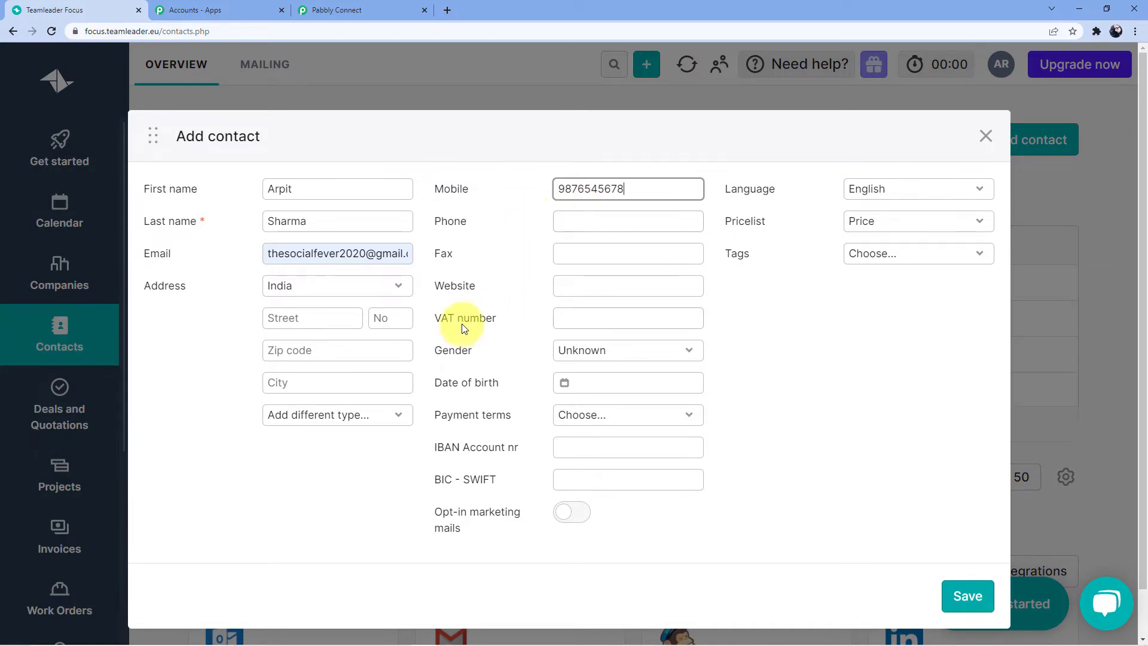
pyautogui.click(608, 353)
pyautogui.click(607, 353)
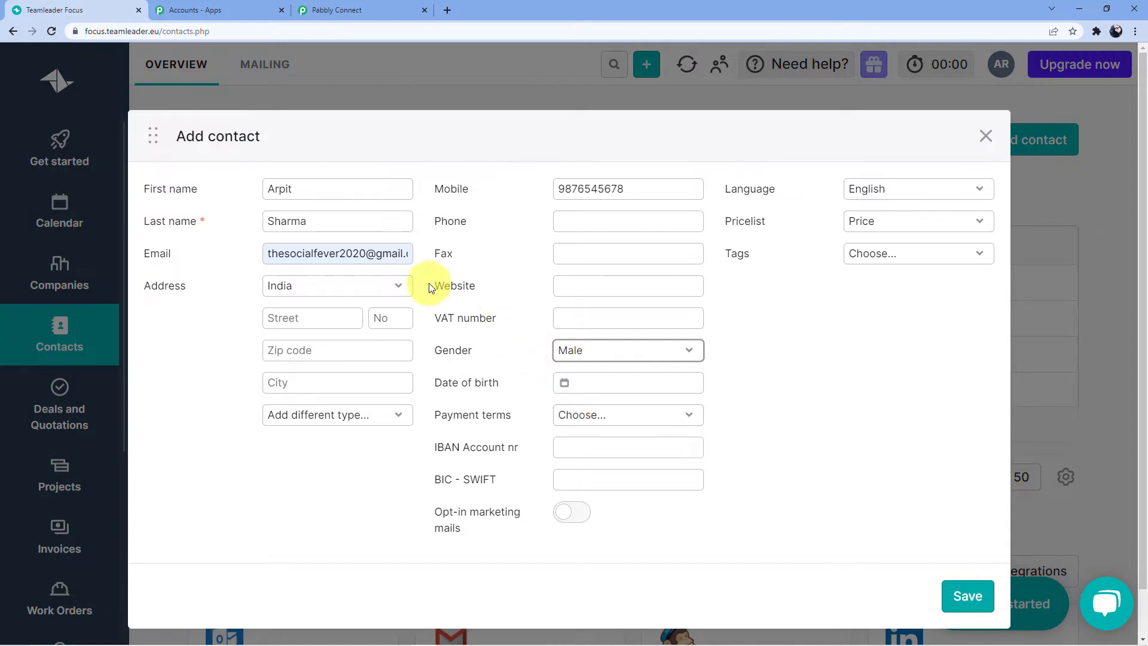
pyautogui.click(296, 195)
pyautogui.click(328, 216)
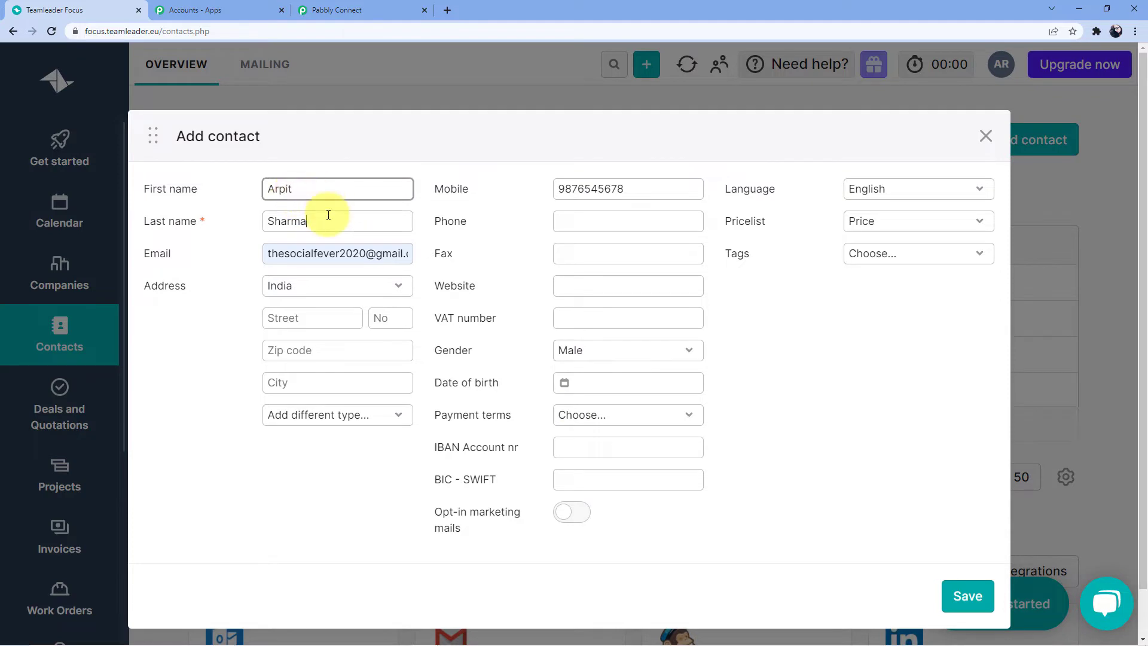
pyautogui.click(341, 247)
pyautogui.click(646, 186)
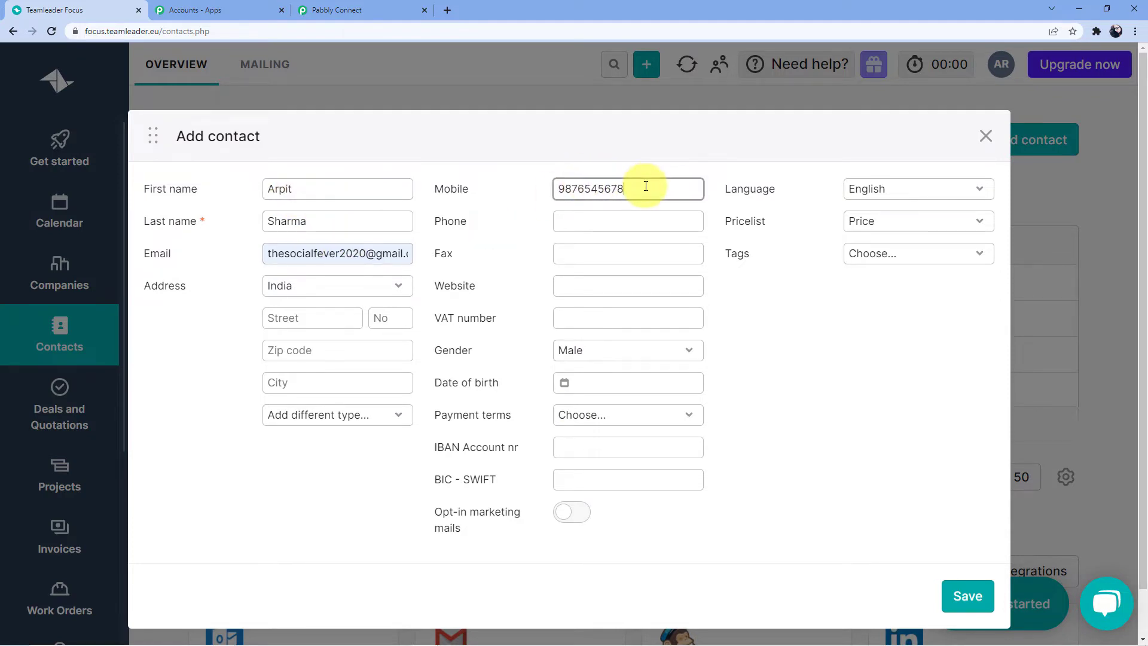
pyautogui.click(947, 595)
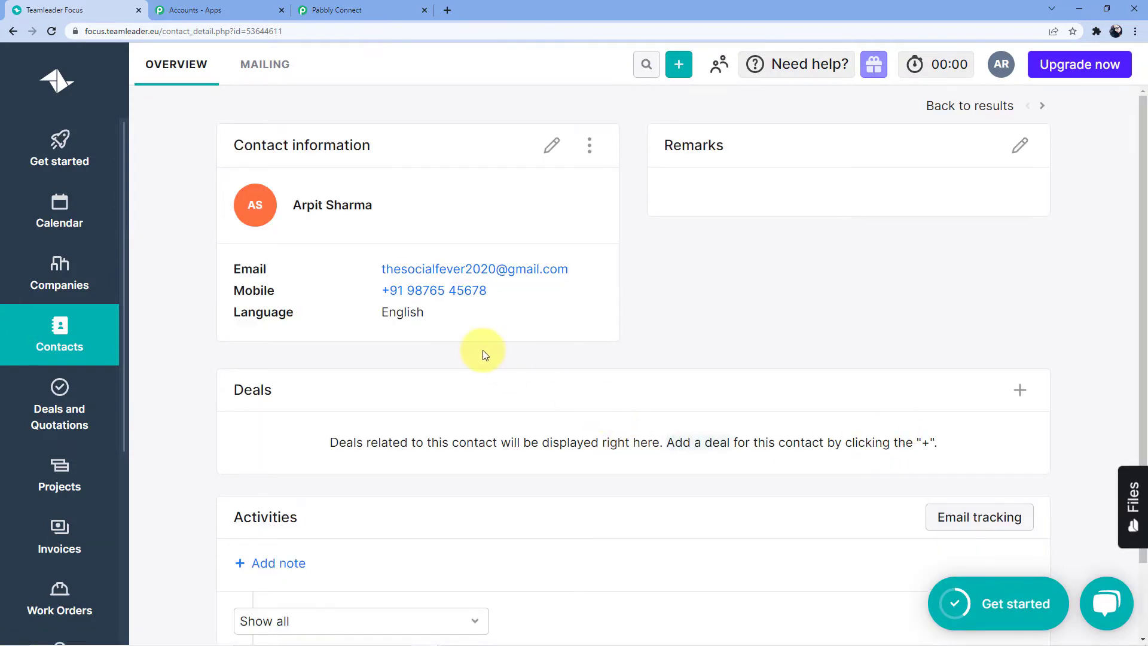
pyautogui.scroll(-1, 482, 349)
pyautogui.scroll(1, 483, 350)
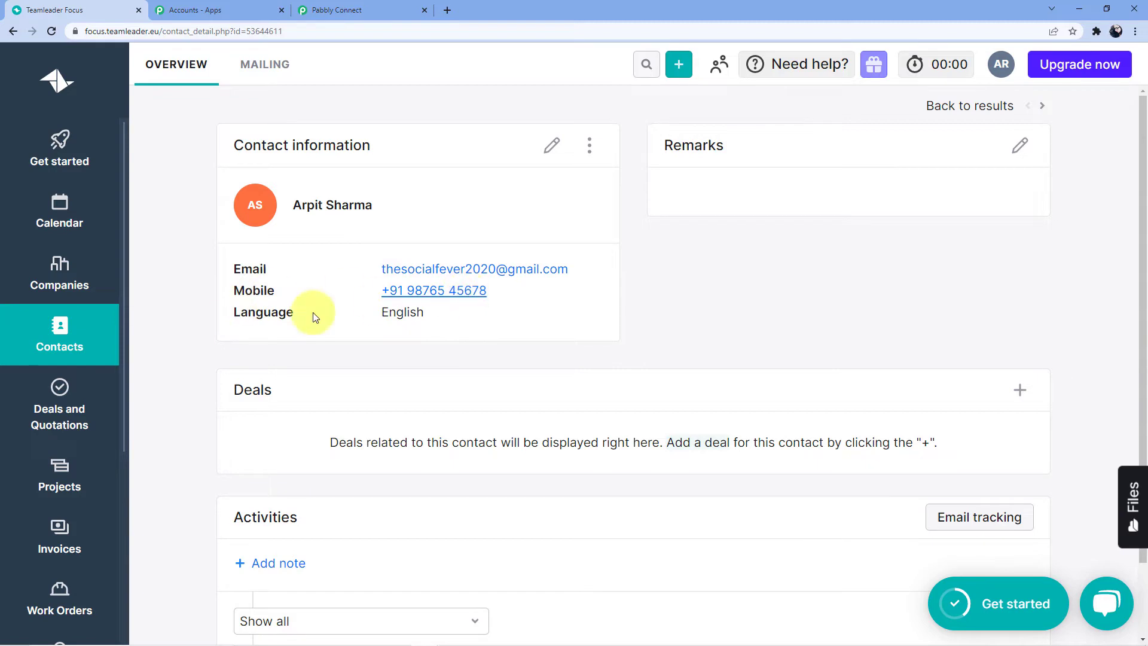
# Inspect the captured contact.added response with its subject and account IDs
pyautogui.click(379, 8)
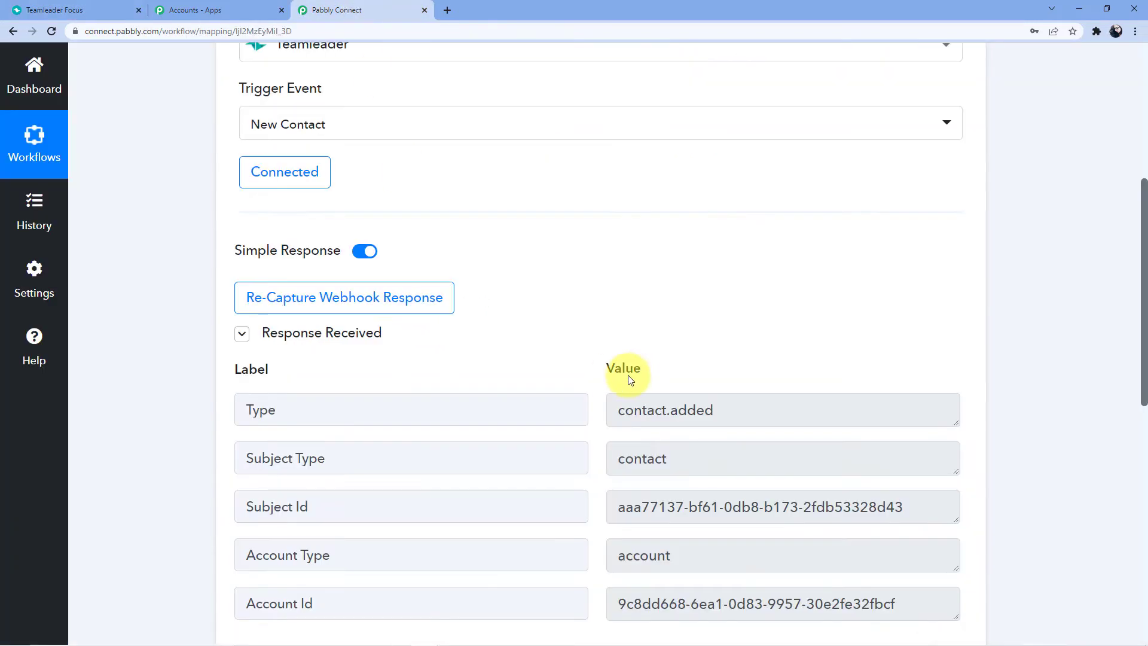
pyautogui.scroll(-2, 658, 297)
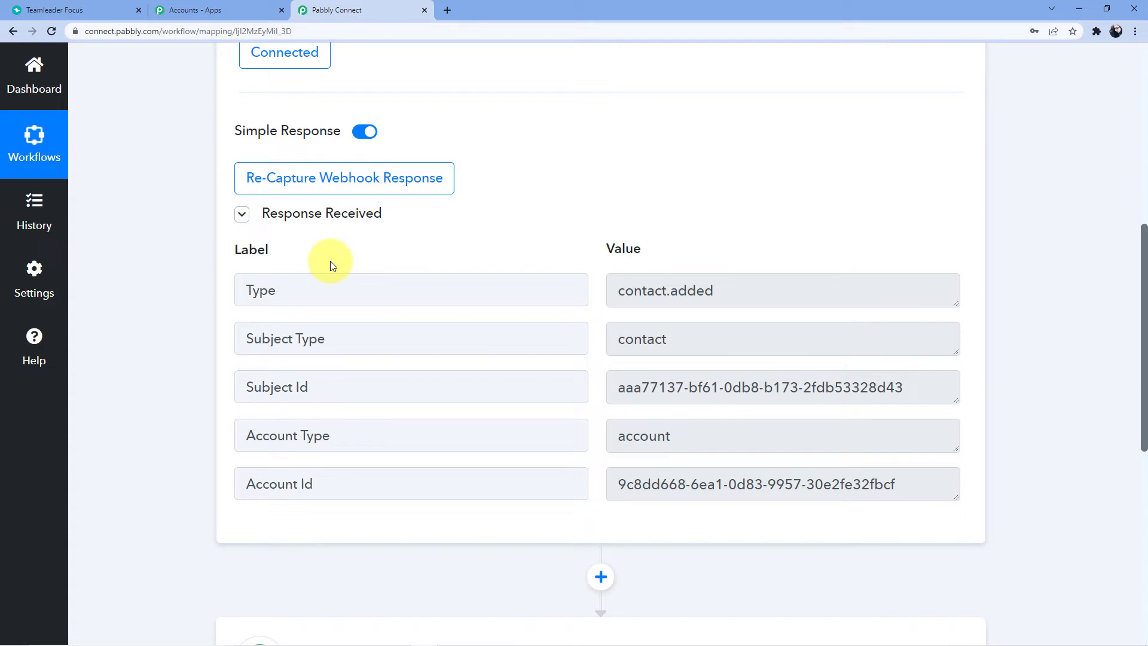
pyautogui.scroll(4, 329, 272)
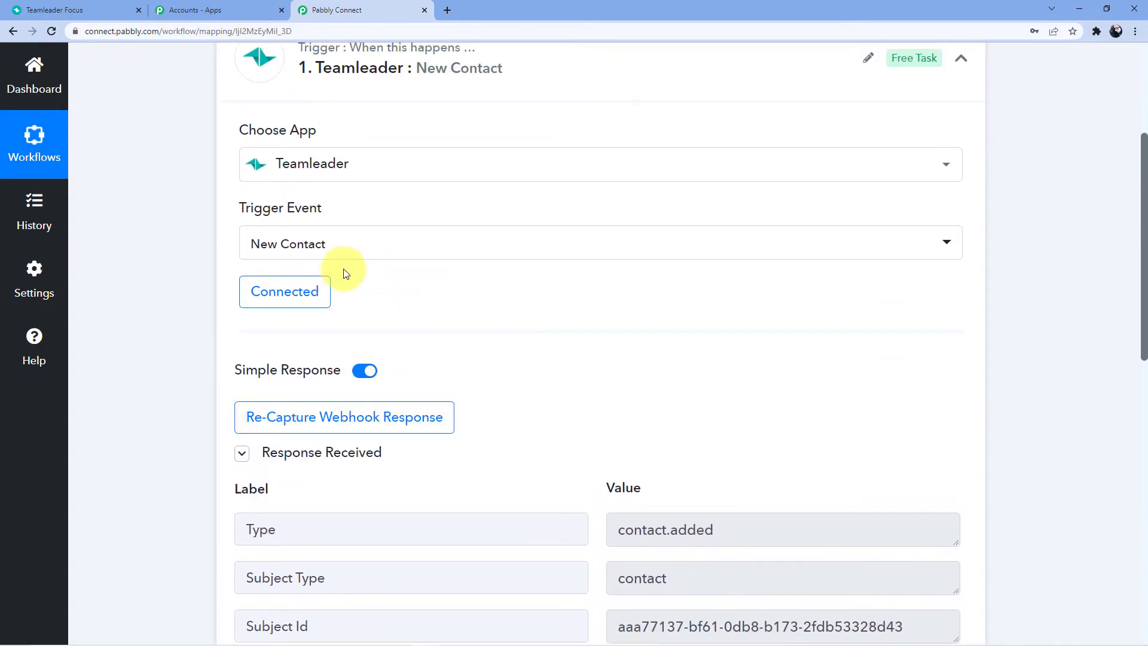
pyautogui.scroll(-1, 448, 285)
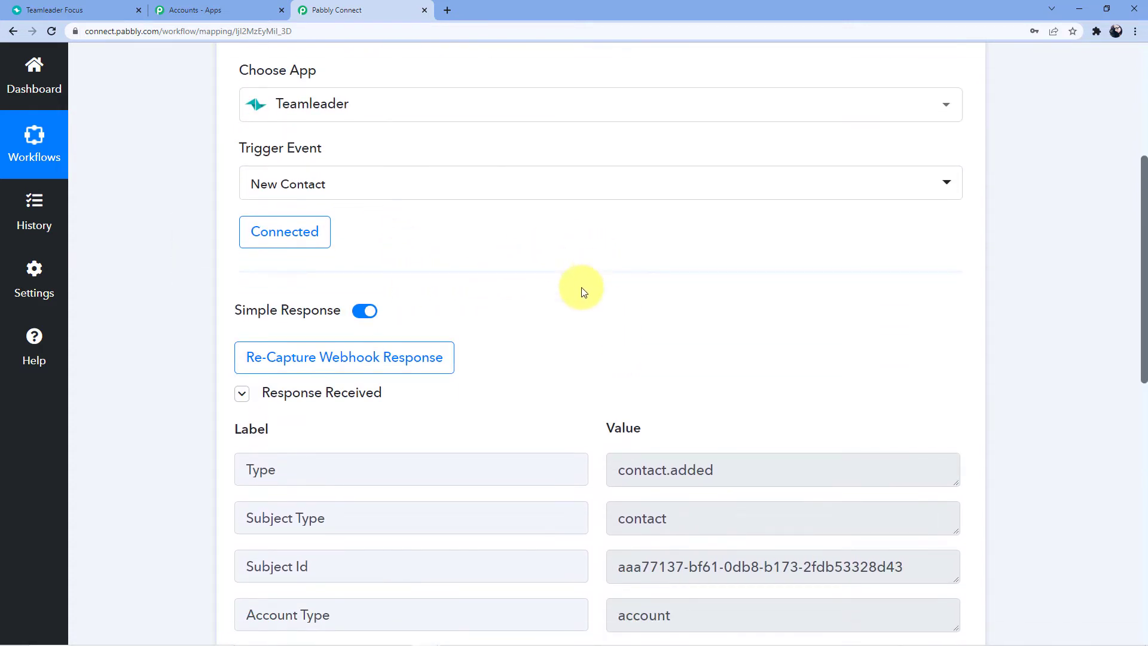
pyautogui.scroll(2, 509, 326)
pyautogui.scroll(-2, 444, 319)
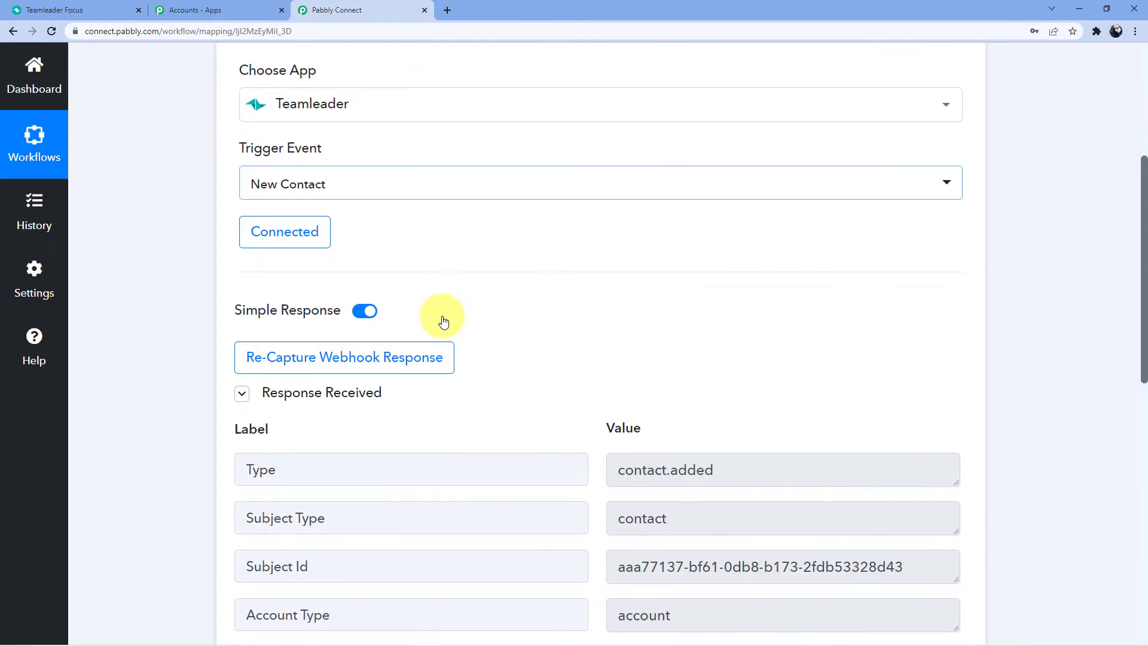
pyautogui.scroll(2, 444, 321)
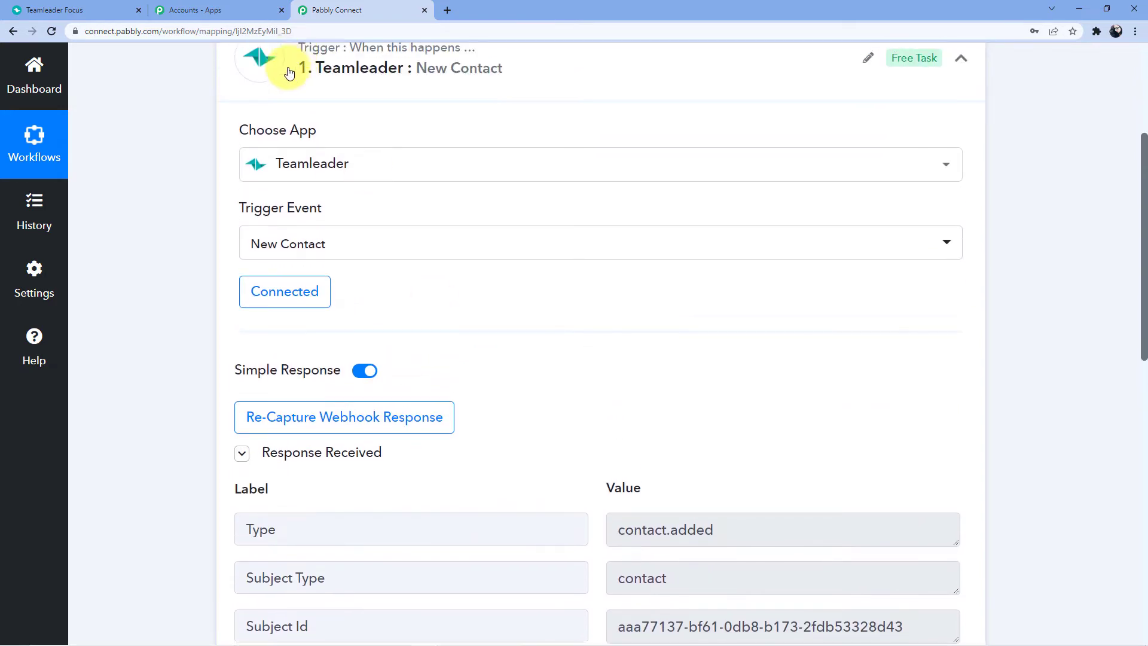
# Cross-check the response against the new contact's details and scroll to step 2
pyautogui.click(93, 9)
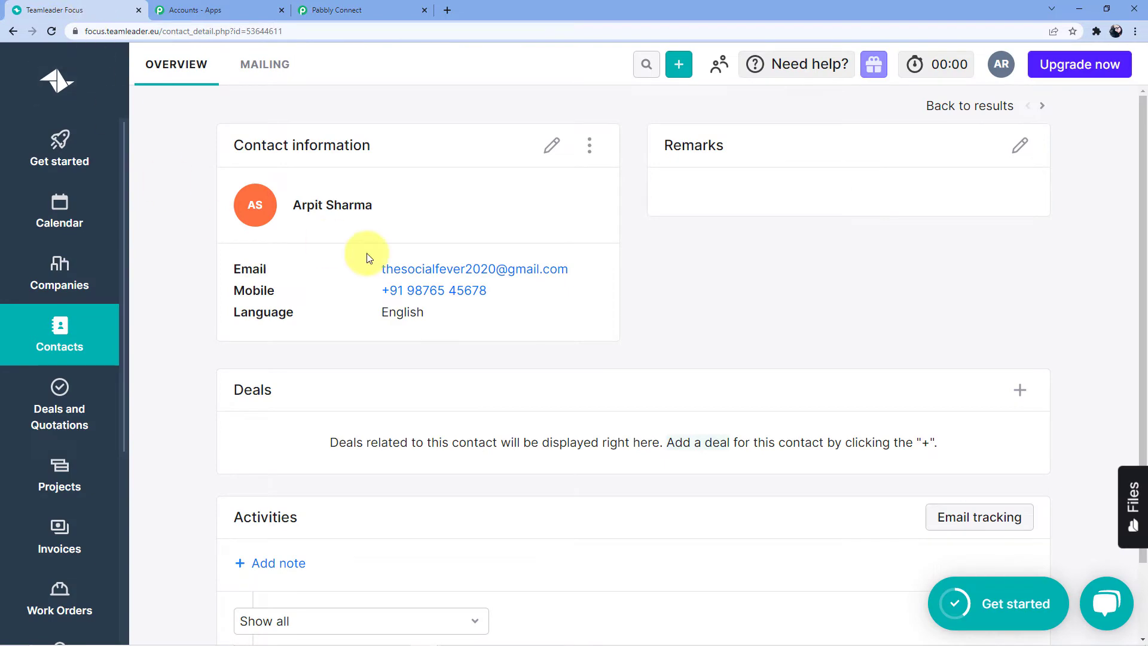
pyautogui.click(367, 5)
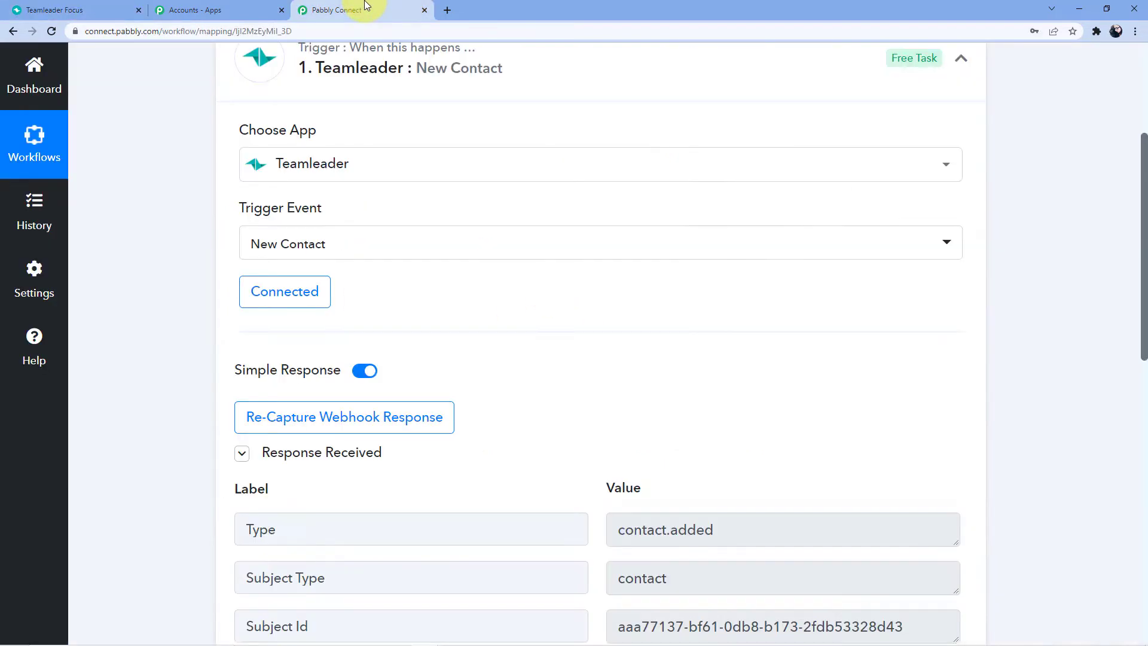
pyautogui.scroll(-5, 578, 254)
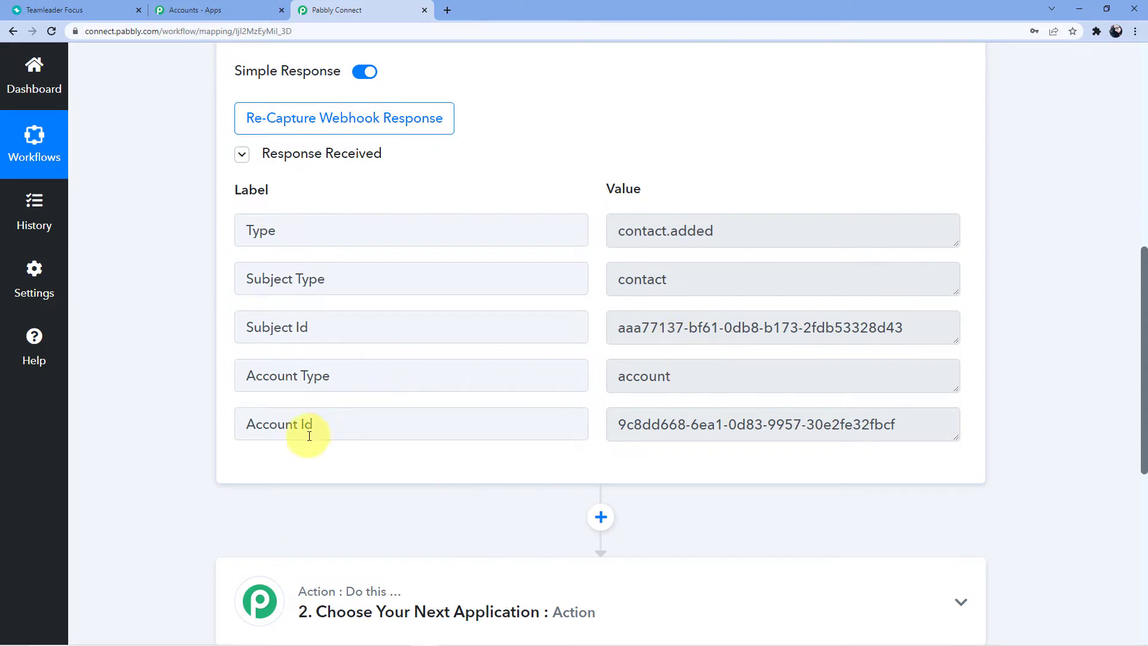
pyautogui.scroll(1, 1009, 348)
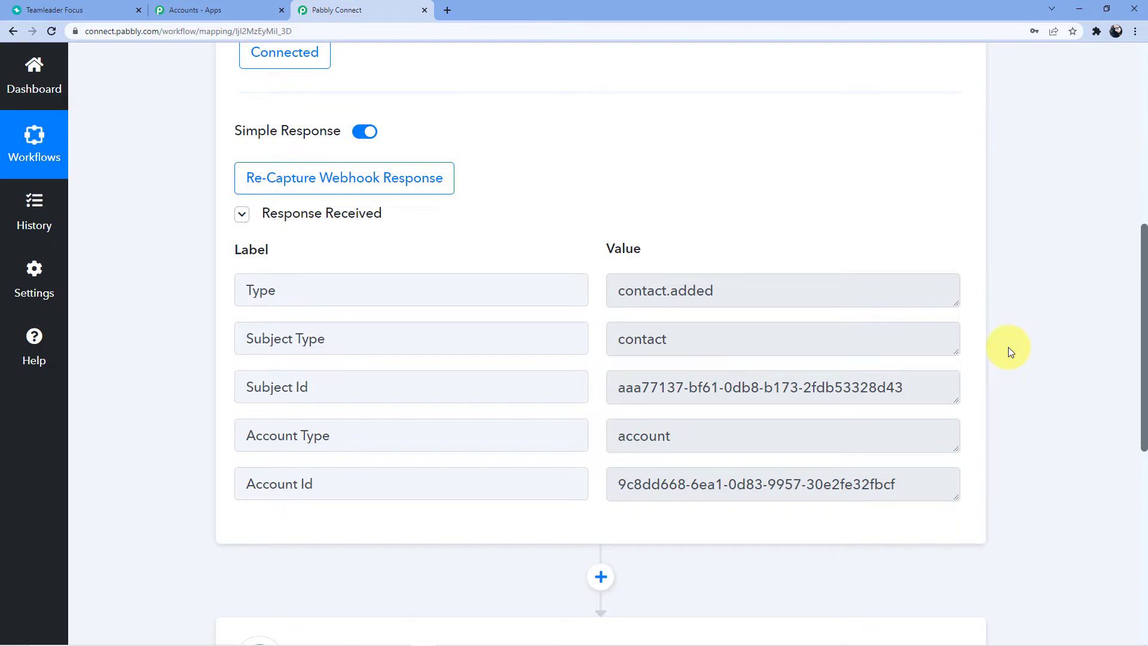
pyautogui.scroll(-2, 897, 302)
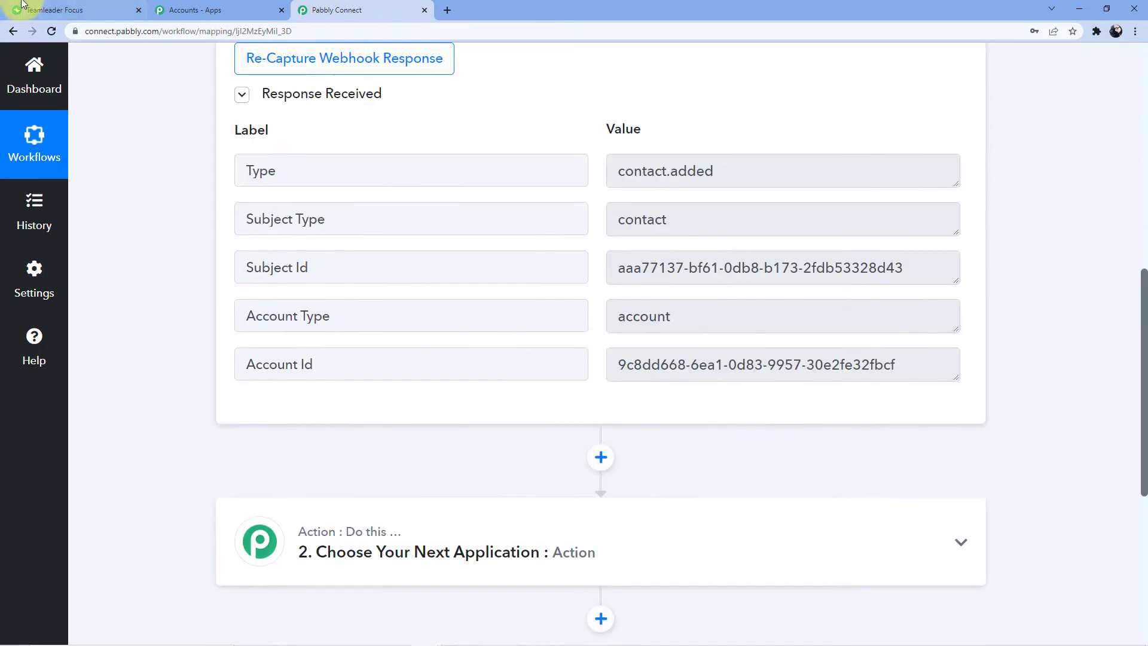
pyautogui.click(87, 10)
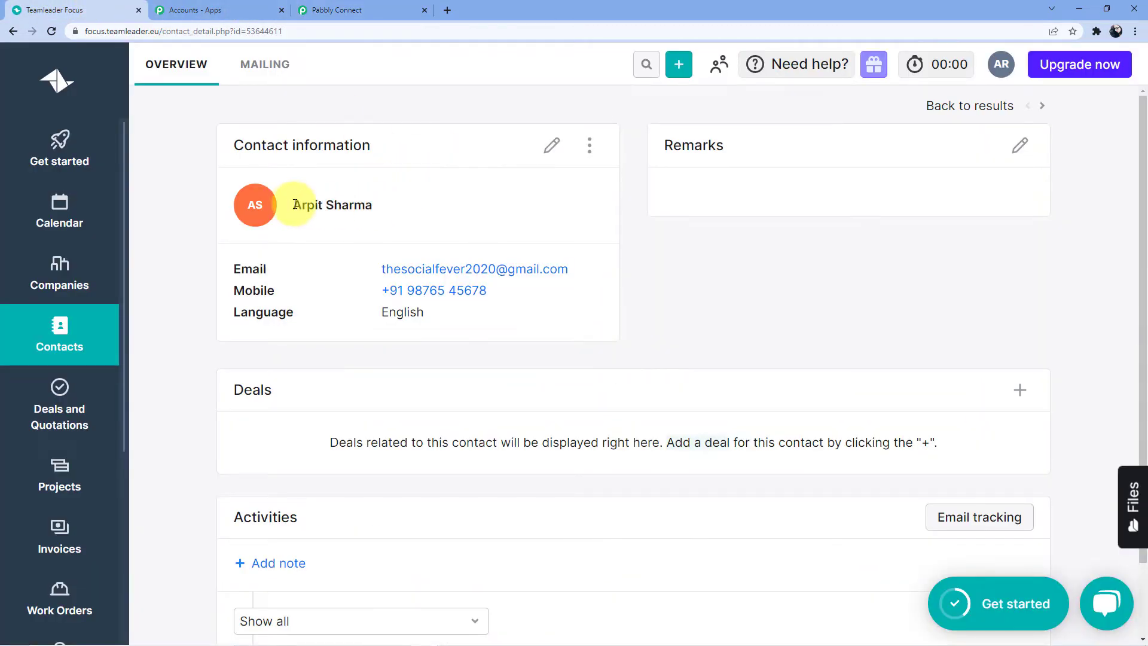
pyautogui.moveTo(295, 204); pyautogui.dragTo(398, 210)
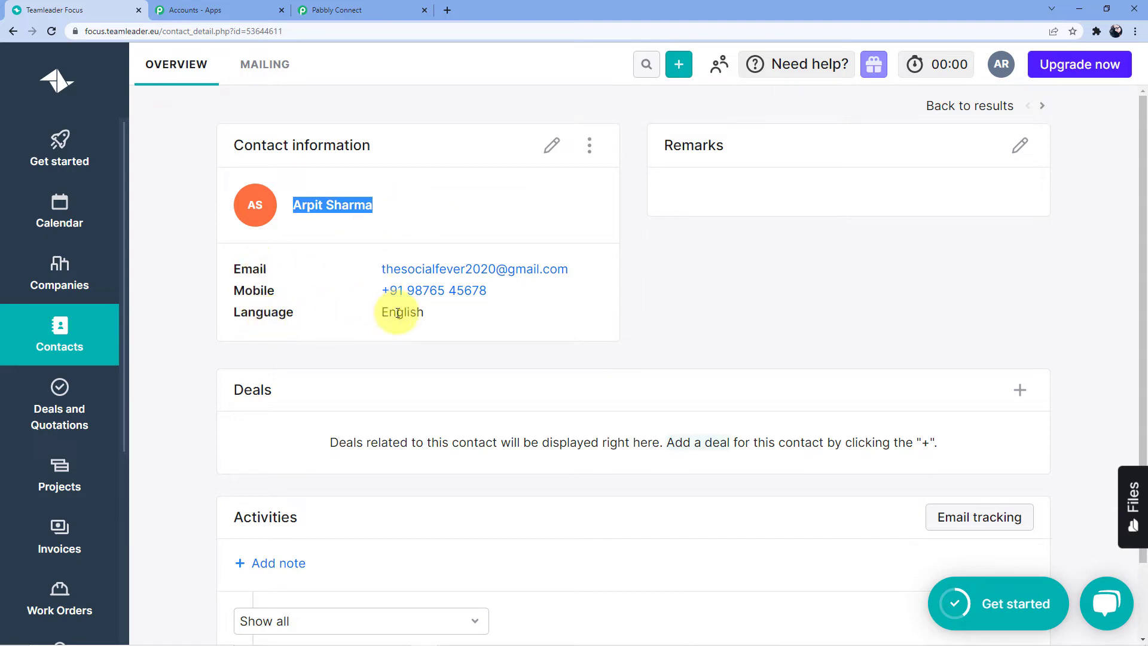
pyautogui.click(359, 10)
pyautogui.scroll(-4, 497, 239)
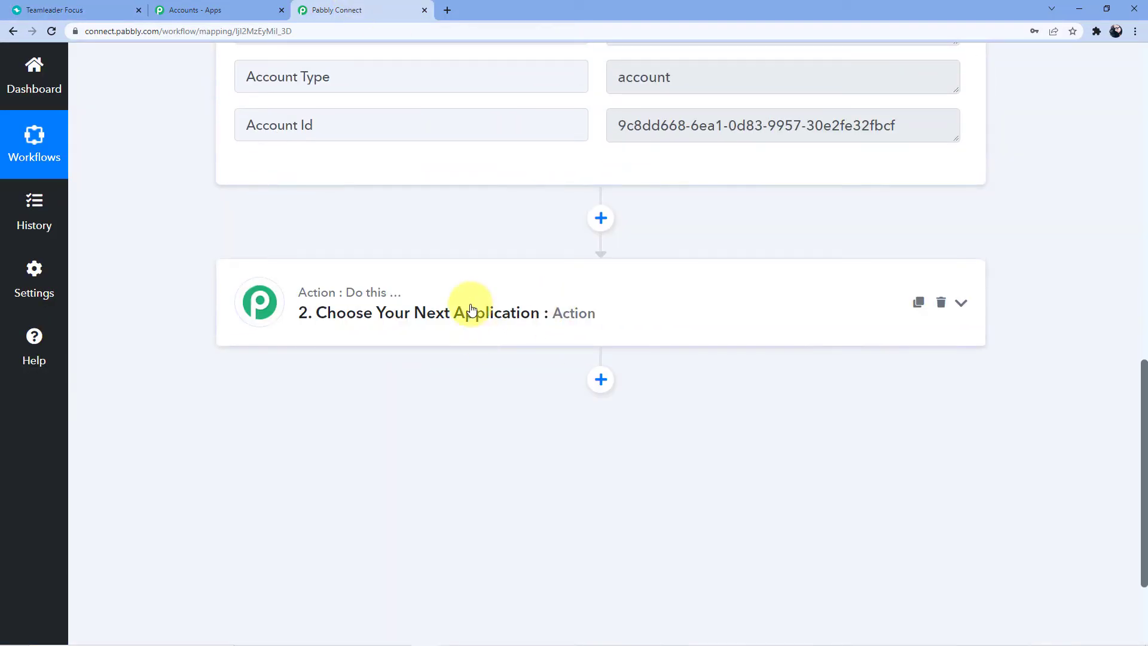
# Make step 2 a Teamleader Find Contact action using the existing Teamleader #1 connection
pyautogui.click(472, 309)
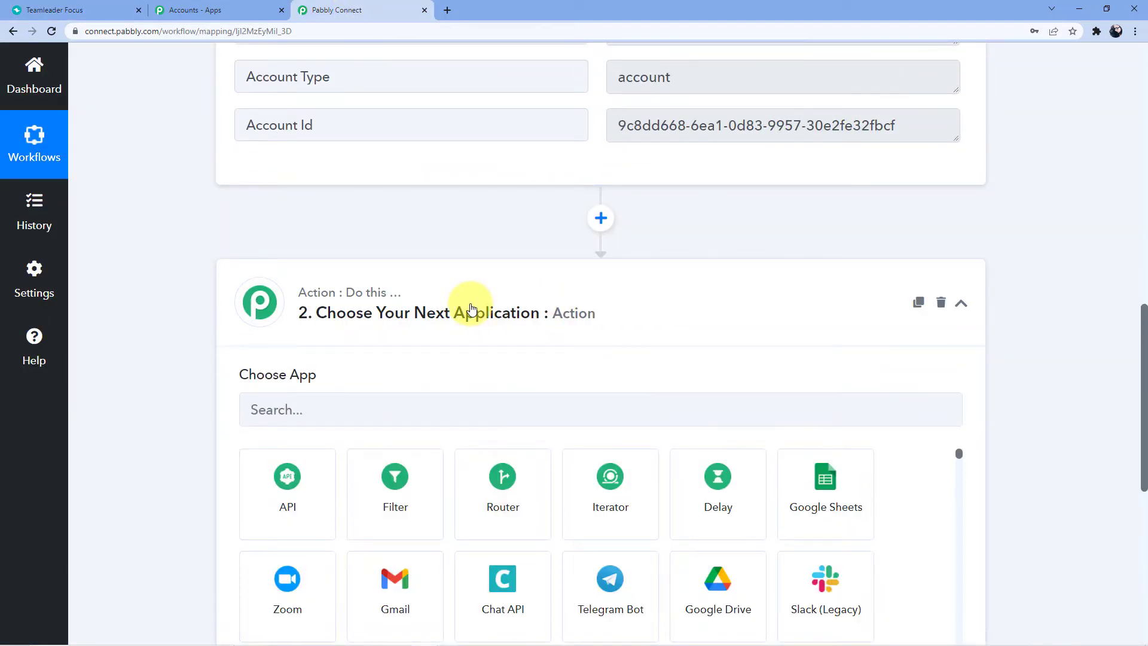
pyautogui.click(391, 406)
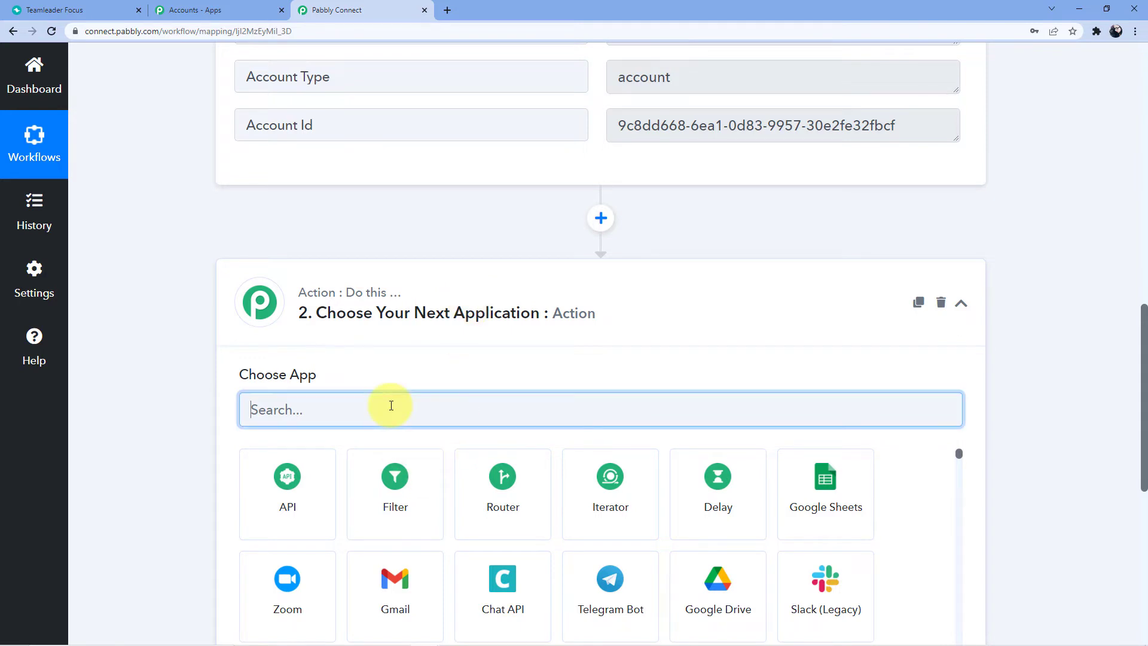
pyautogui.write('Team')
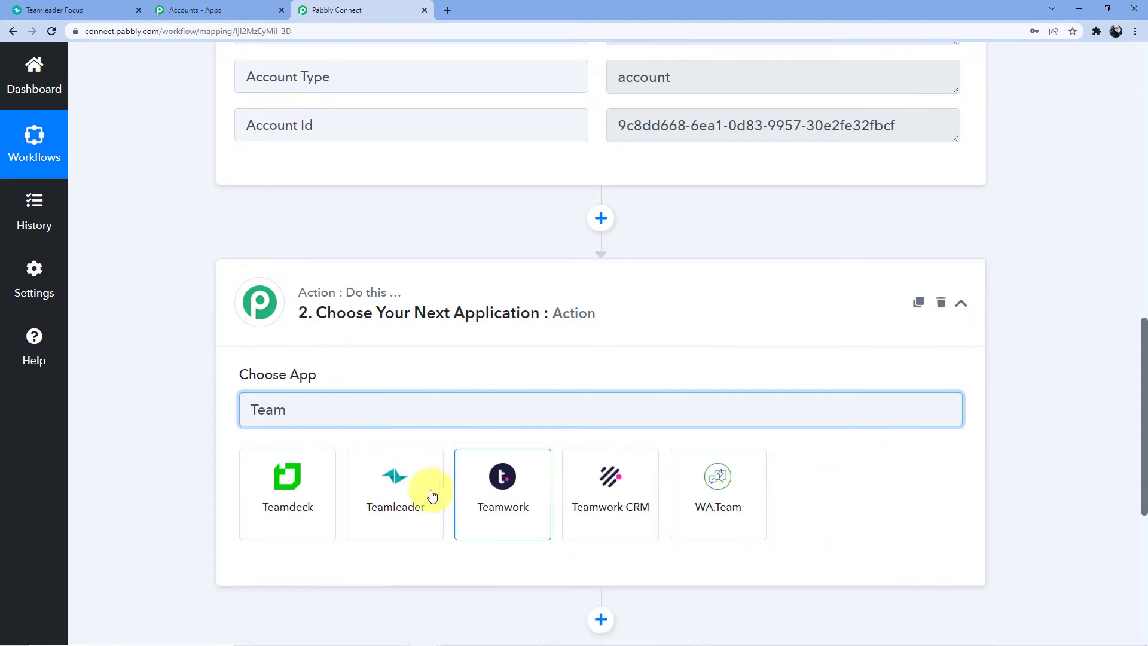
pyautogui.click(428, 492)
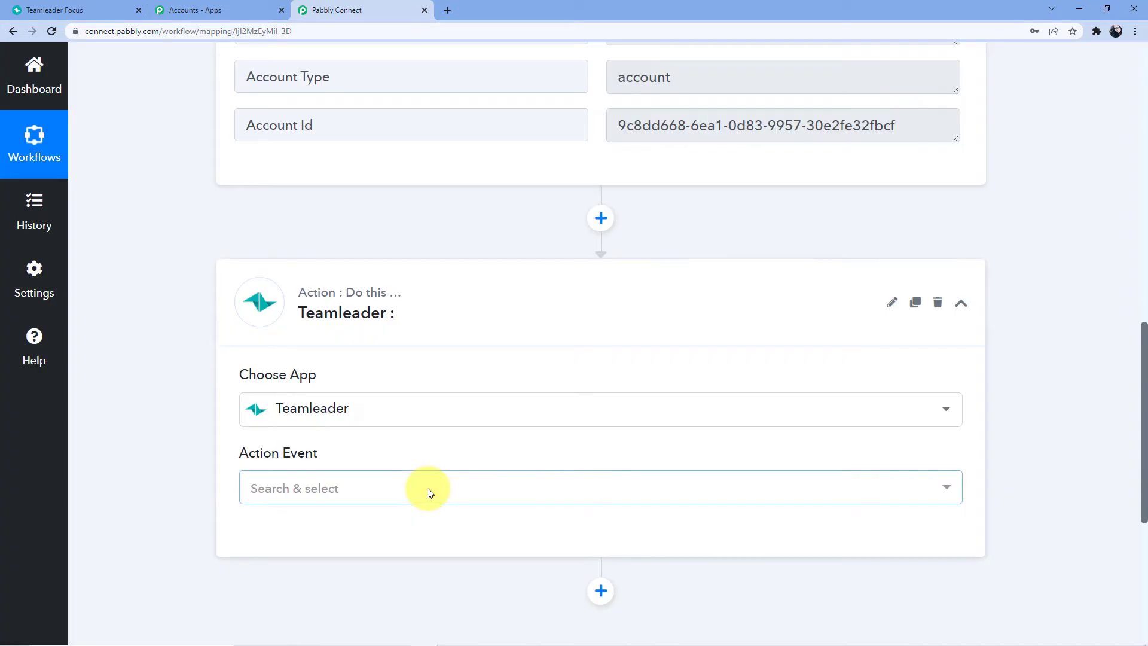
pyautogui.click(423, 495)
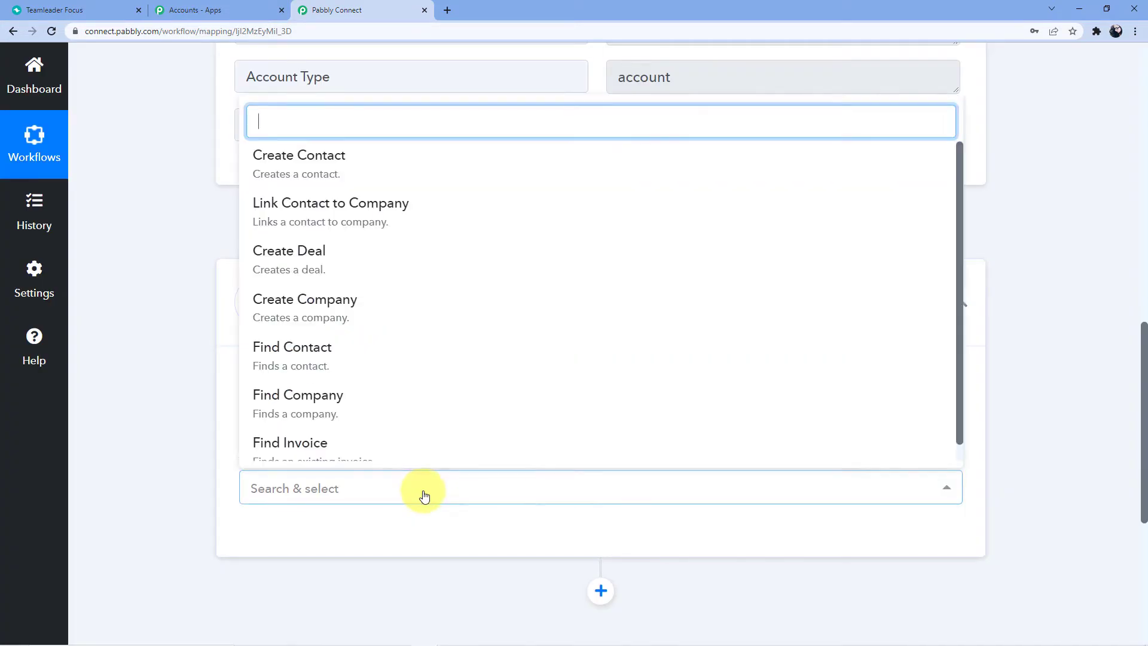
pyautogui.write('Find')
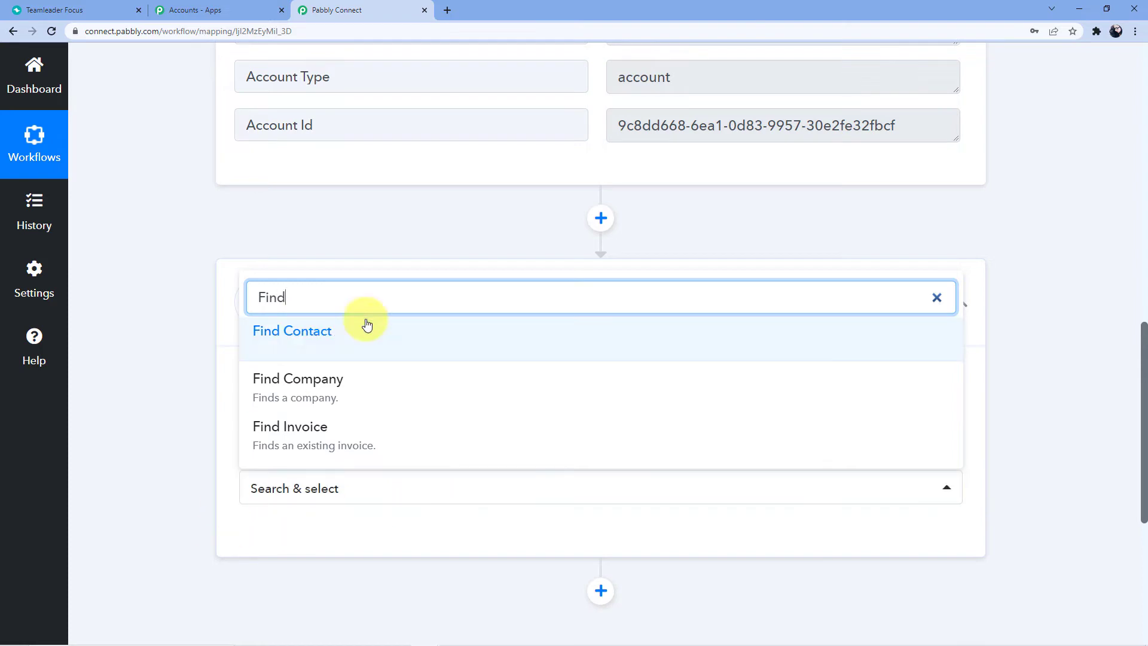
pyautogui.click(326, 335)
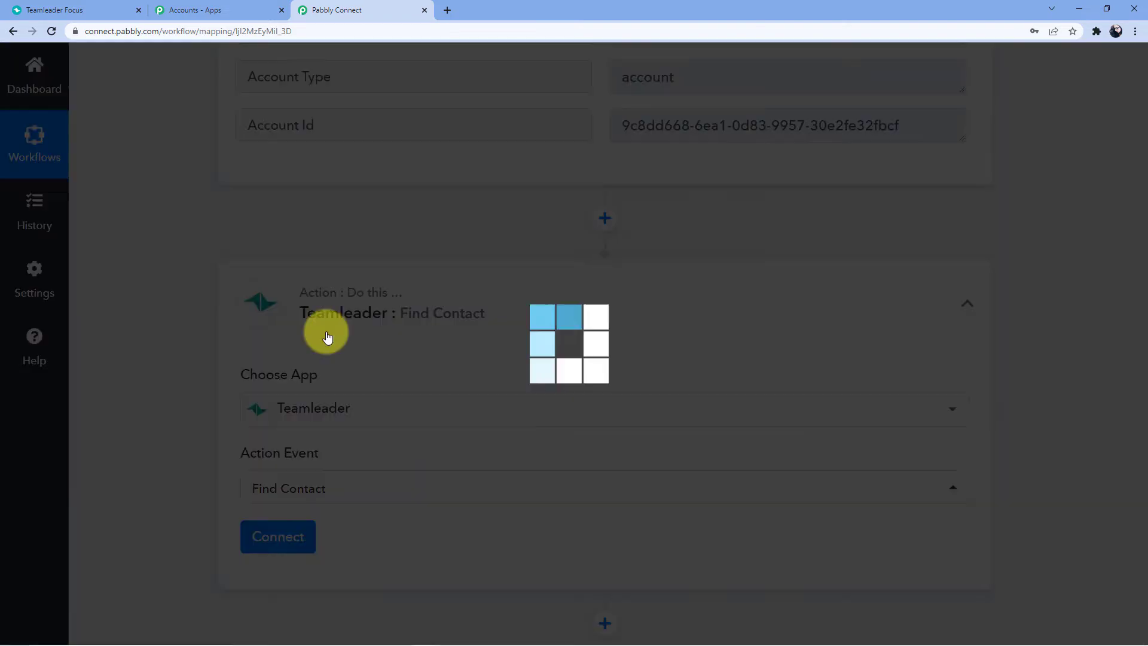
pyautogui.click(281, 412)
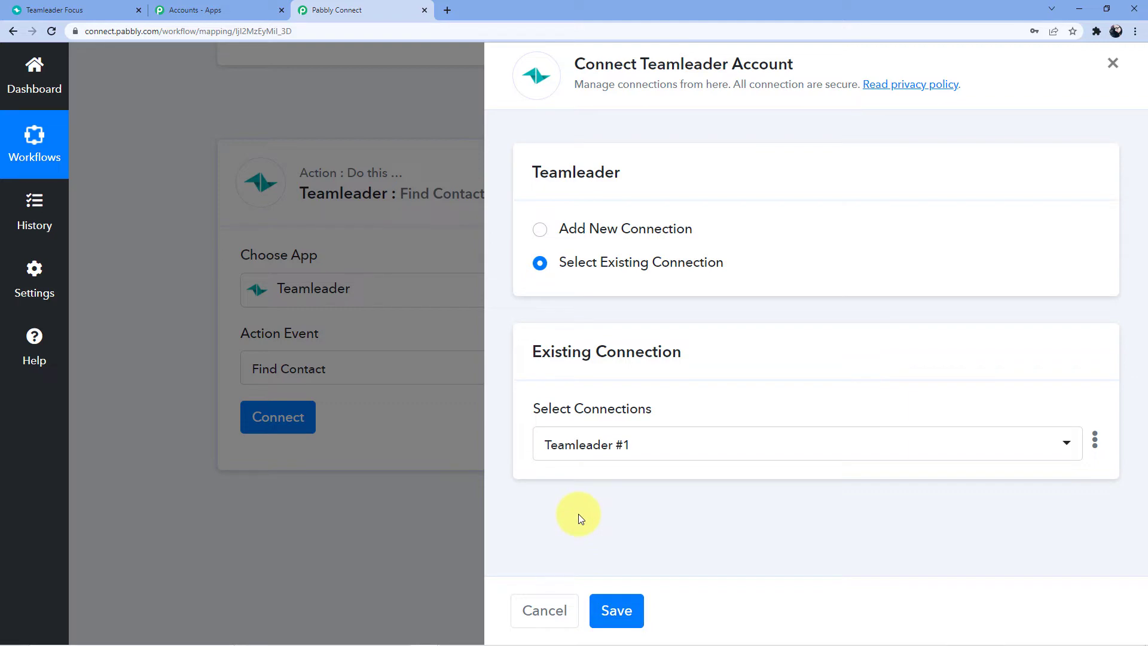
pyautogui.click(630, 620)
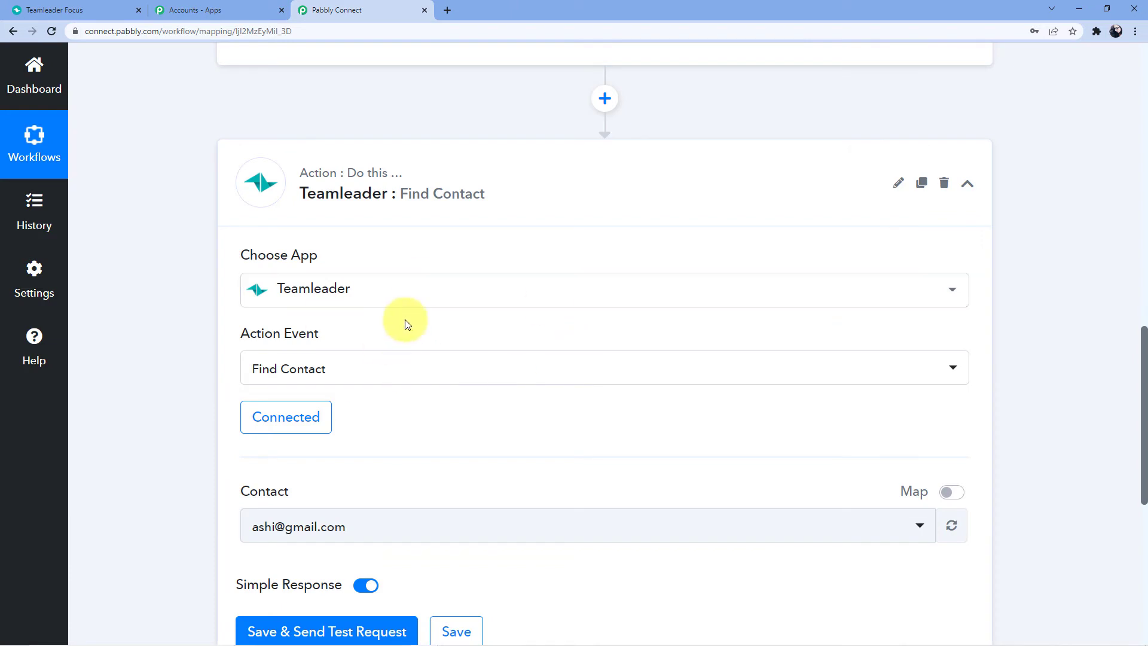
# Map the Contact field to the New Contact trigger's Subject Id instead of the fixed ID
pyautogui.scroll(-2, 404, 319)
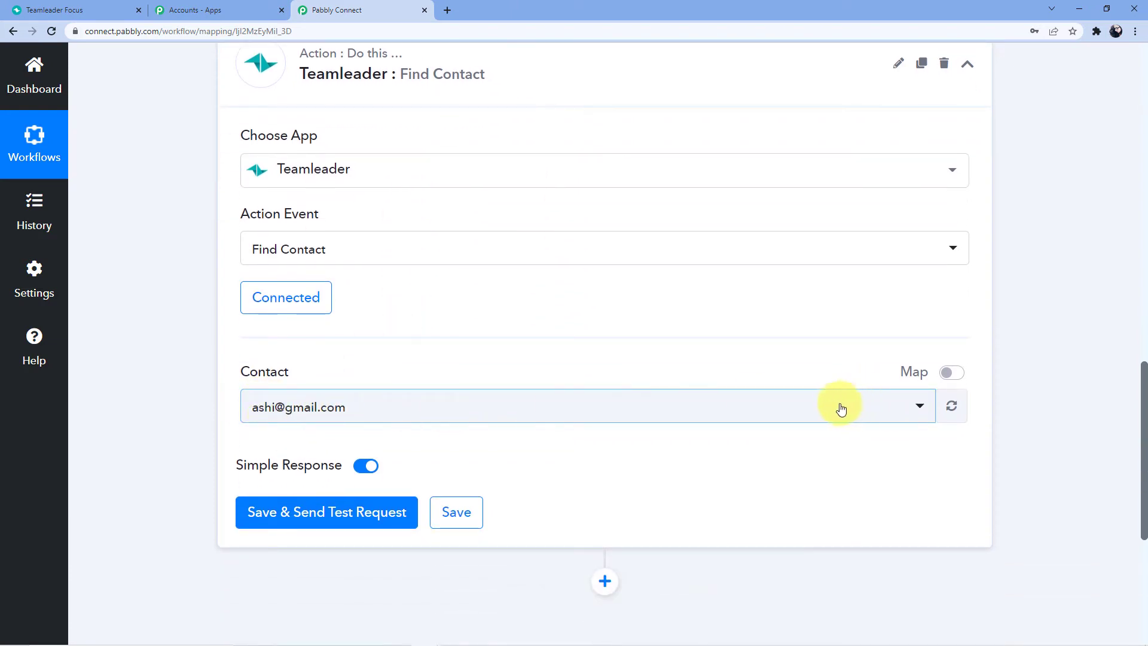
pyautogui.click(951, 373)
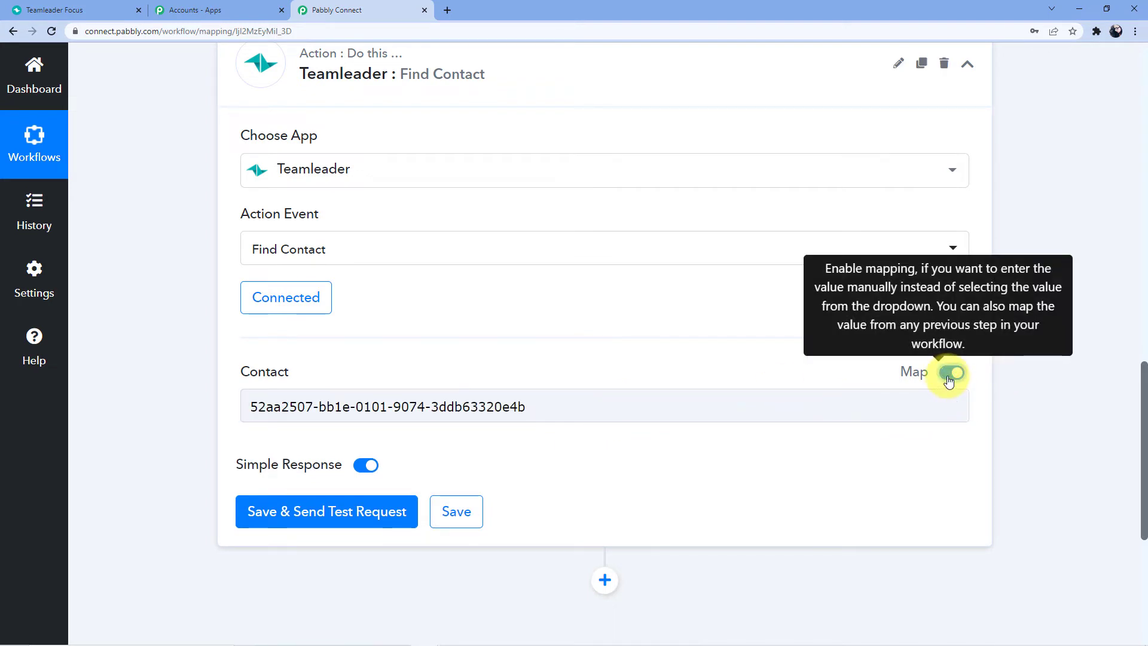
pyautogui.moveTo(554, 405); pyautogui.dragTo(200, 407)
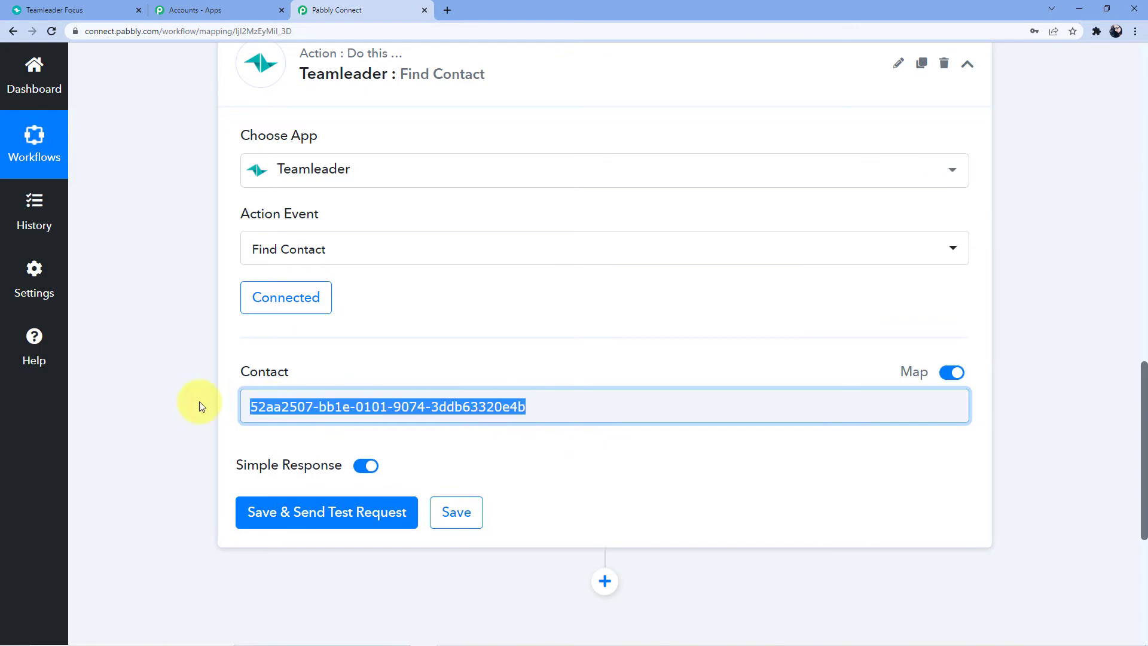
pyautogui.press('BackSpace')
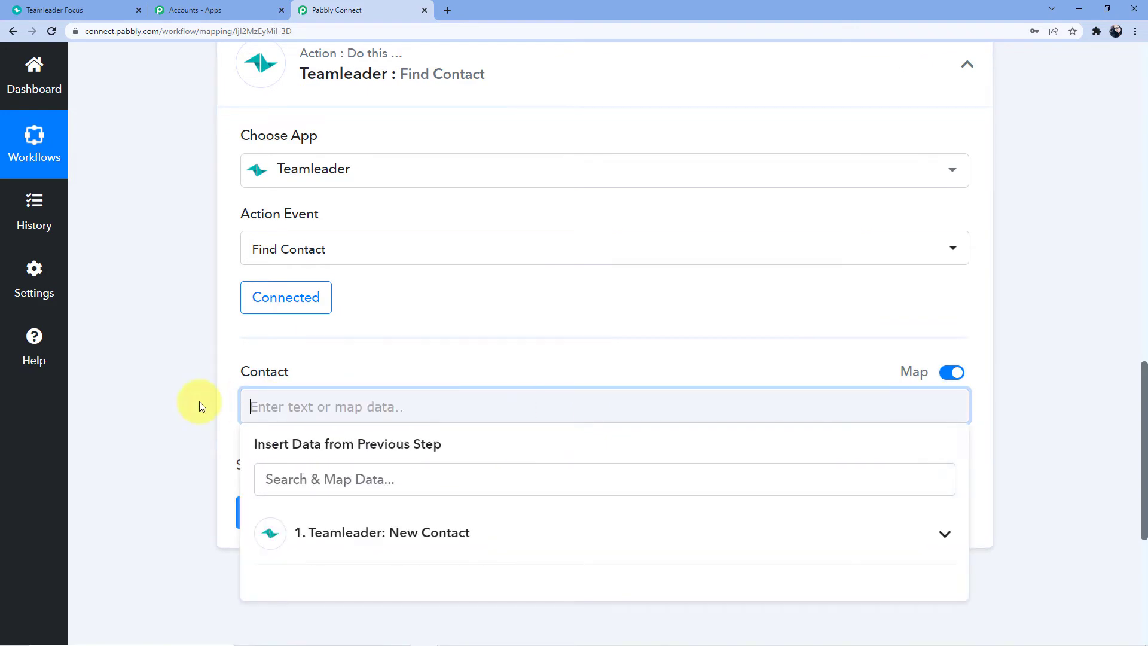
pyautogui.scroll(9, 200, 406)
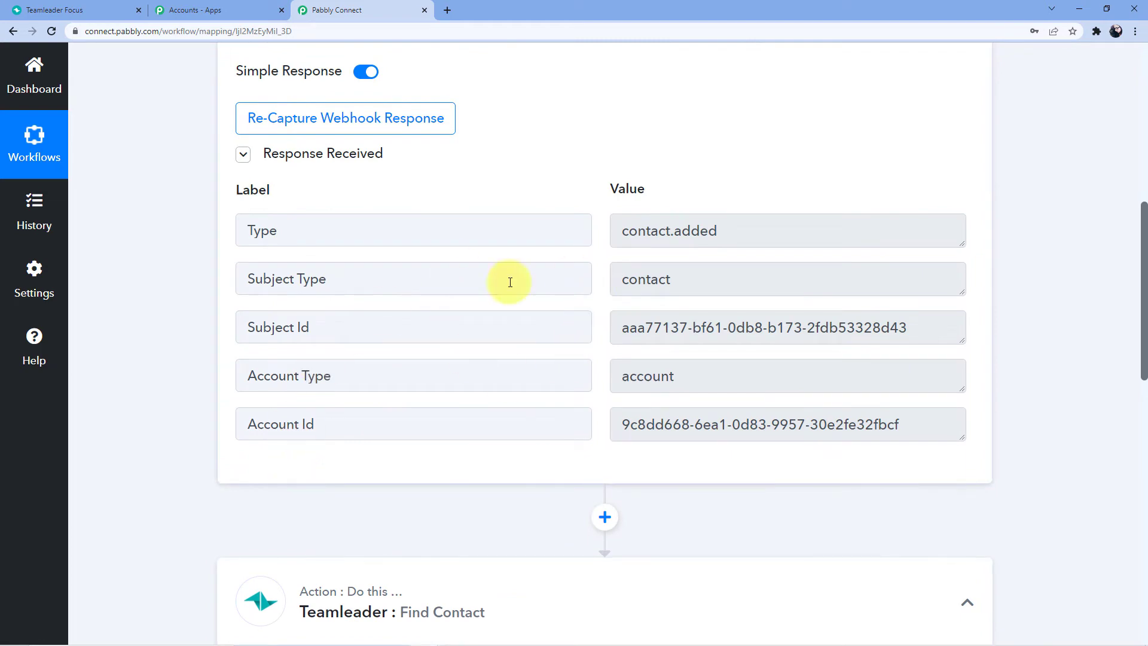
pyautogui.scroll(-4, 359, 359)
pyautogui.scroll(-5, 354, 397)
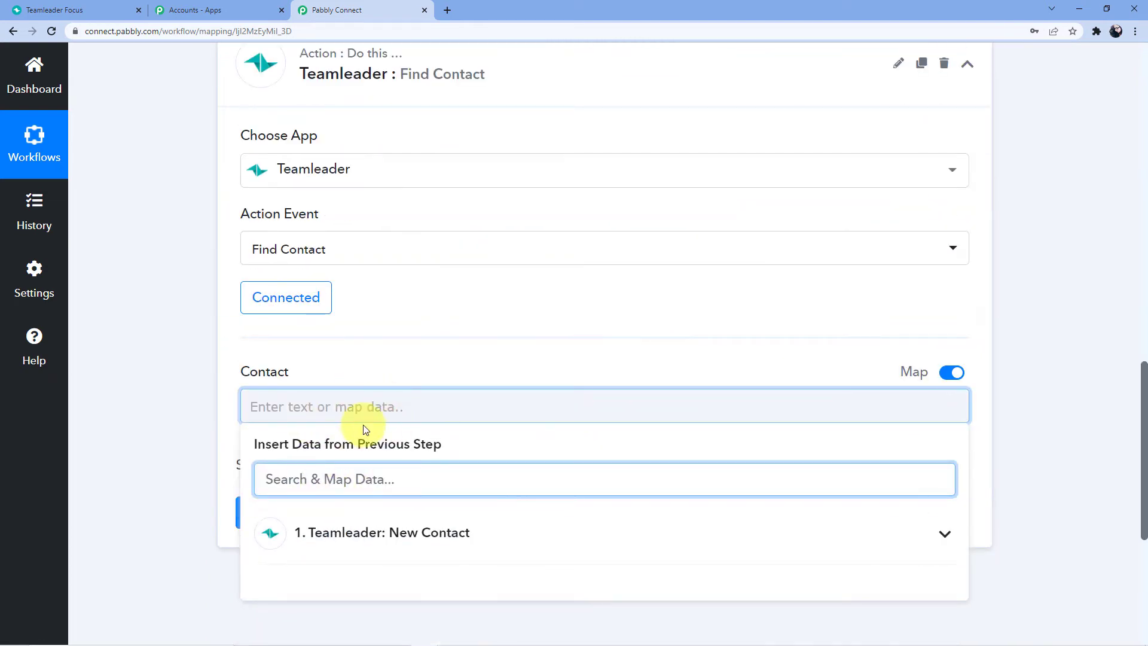
pyautogui.scroll(9, 328, 441)
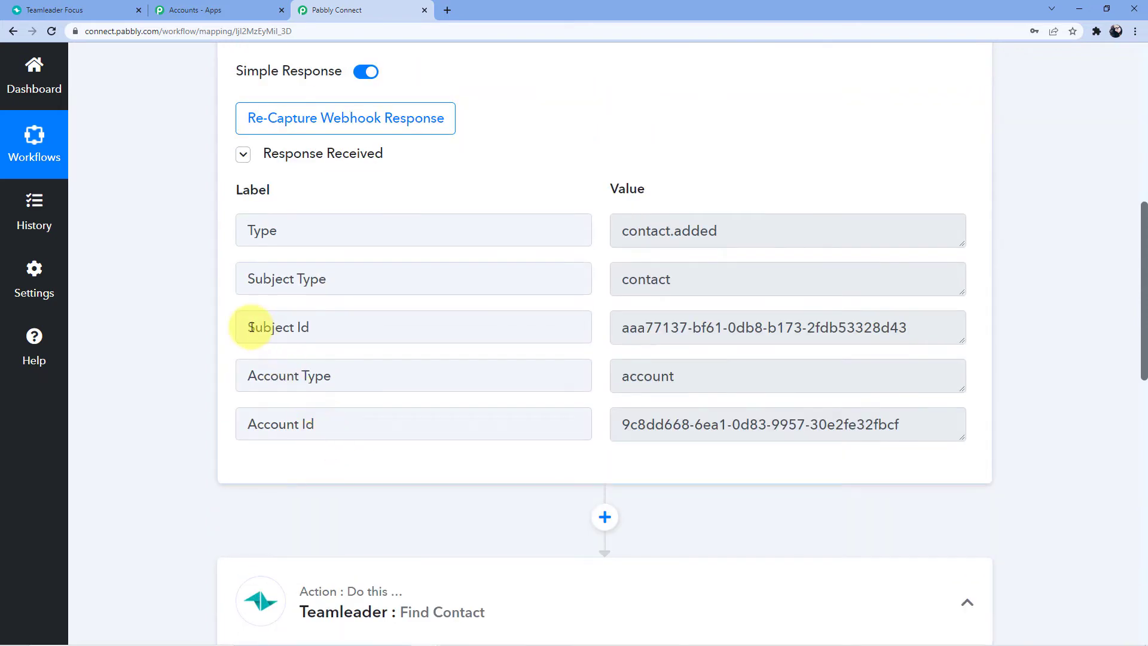
pyautogui.moveTo(248, 327); pyautogui.dragTo(308, 329)
pyautogui.scroll(-10, 402, 371)
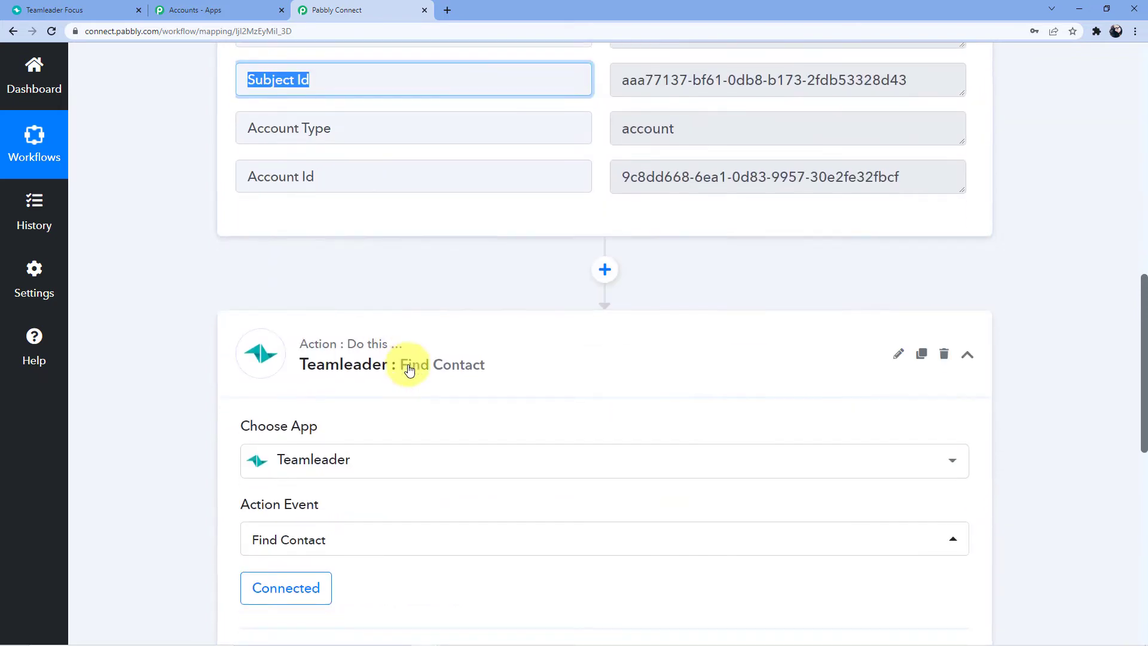
pyautogui.click(371, 353)
pyautogui.scroll(-2, 392, 419)
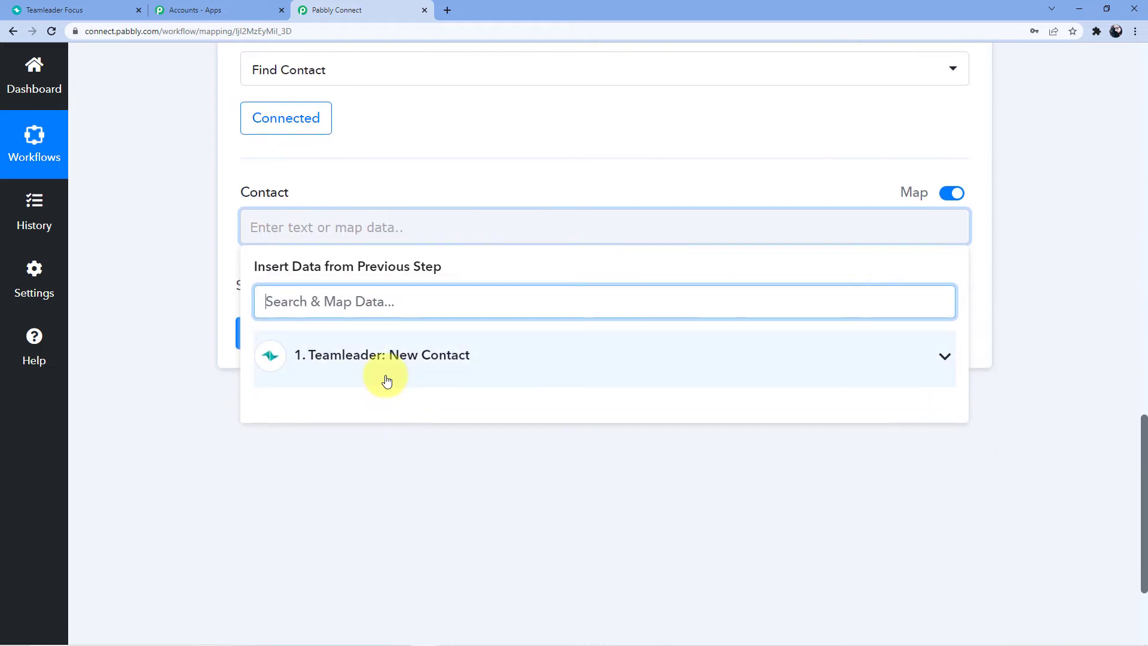
pyautogui.click(384, 378)
pyautogui.click(400, 474)
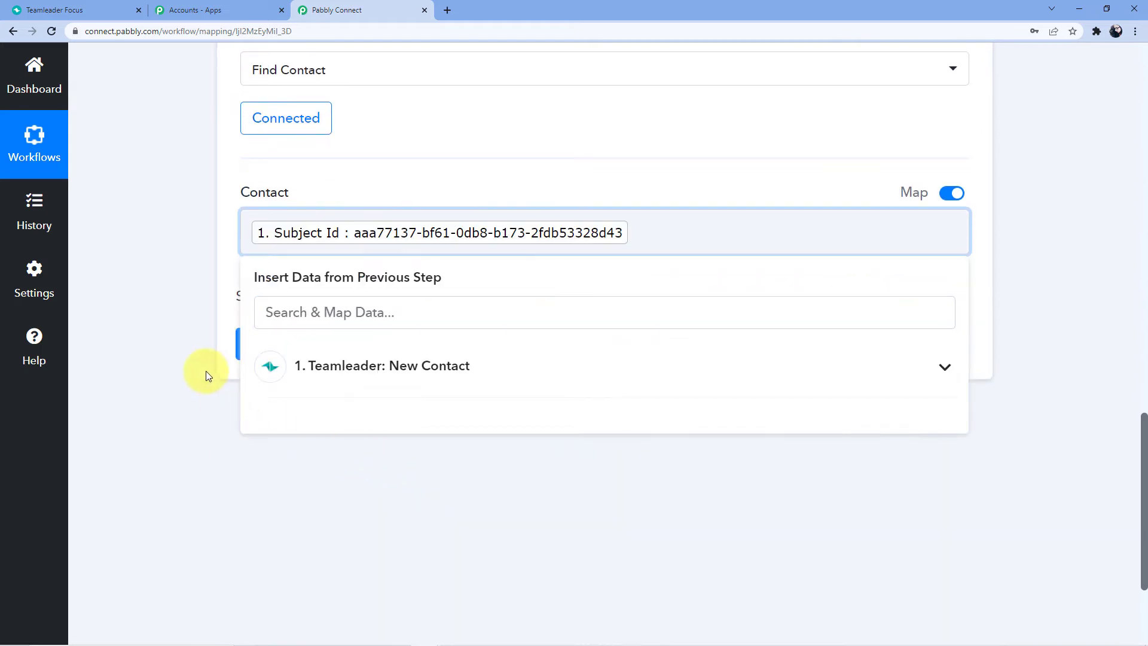
pyautogui.click(284, 357)
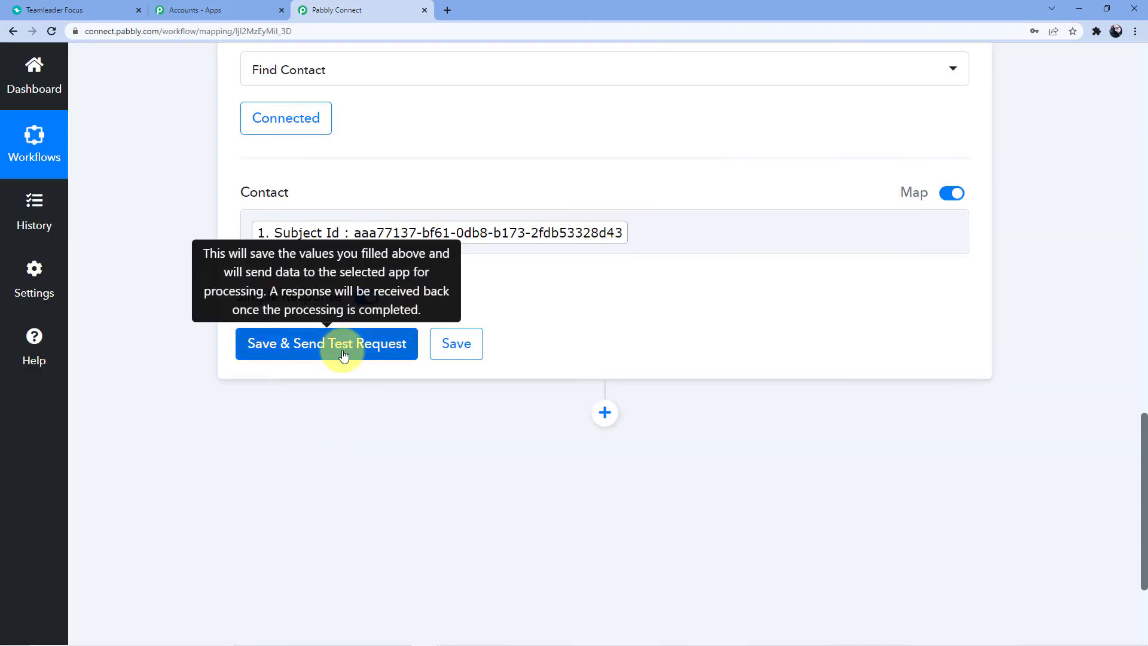
# Test Find Contact, review the returned contact details, and add a third step
pyautogui.click(344, 355)
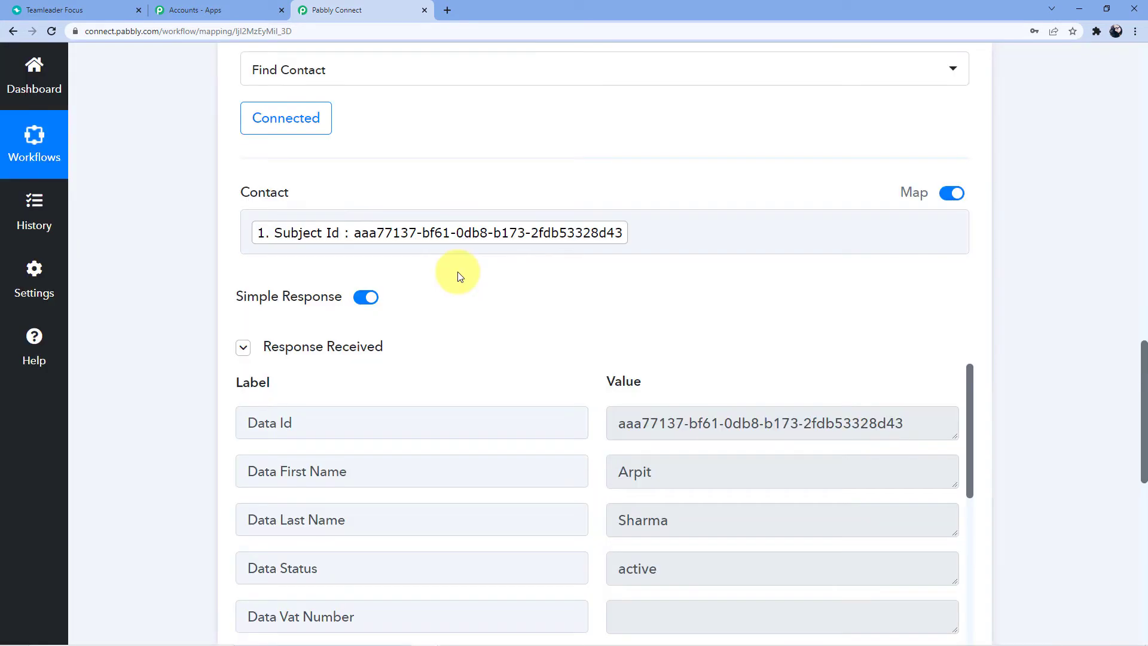
pyautogui.scroll(-2, 562, 281)
pyautogui.scroll(-3, 712, 300)
pyautogui.scroll(1, 715, 311)
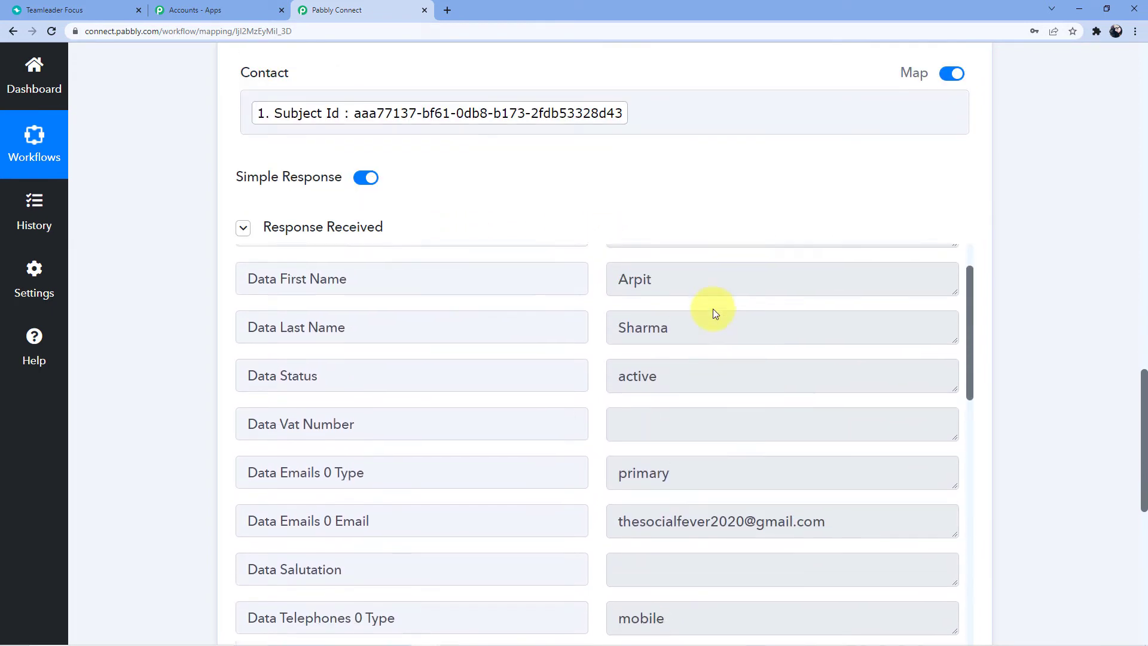
pyautogui.scroll(2, 712, 309)
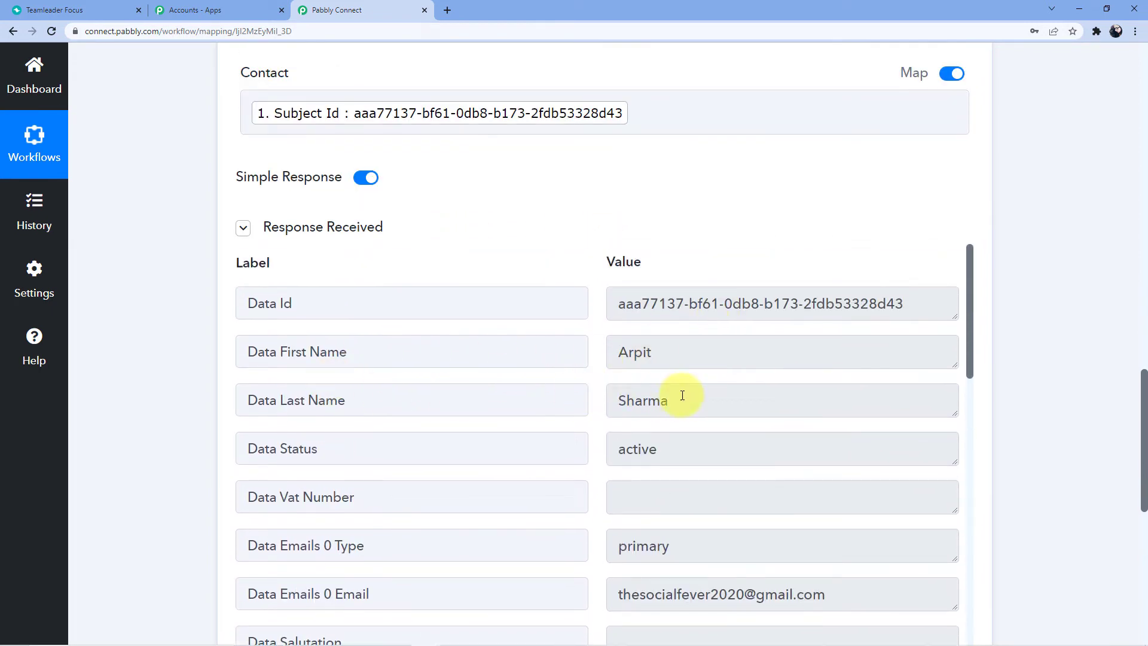
pyautogui.scroll(-2, 688, 376)
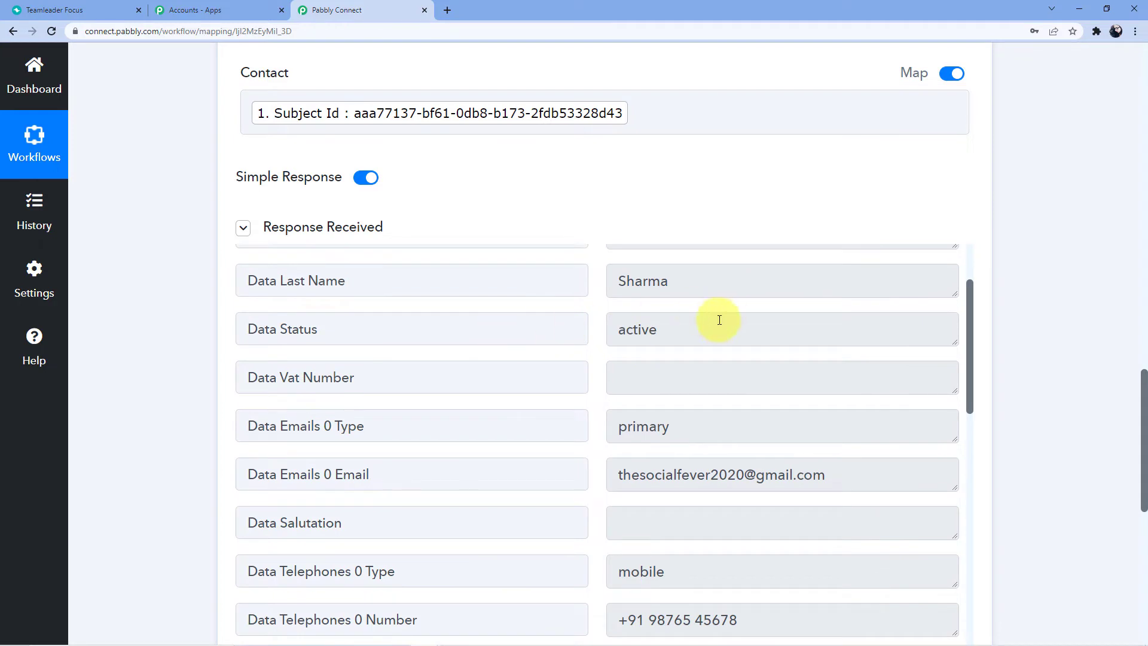
pyautogui.scroll(-3, 824, 399)
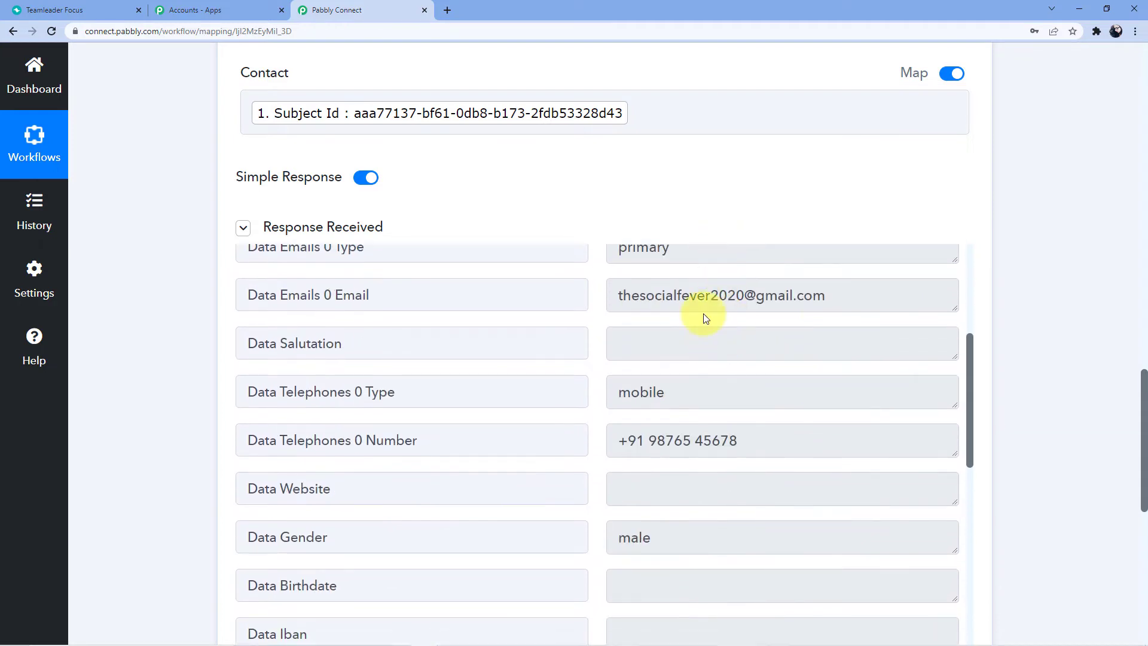
pyautogui.scroll(-2, 645, 410)
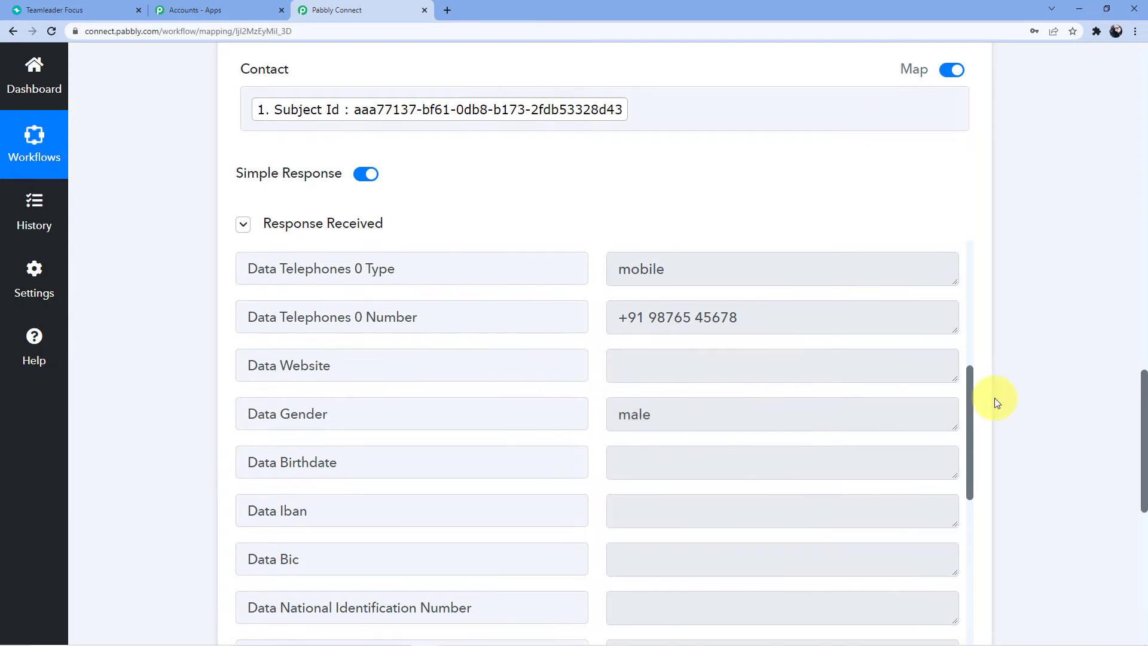
pyautogui.scroll(-4, 996, 400)
pyautogui.scroll(-2, 584, 494)
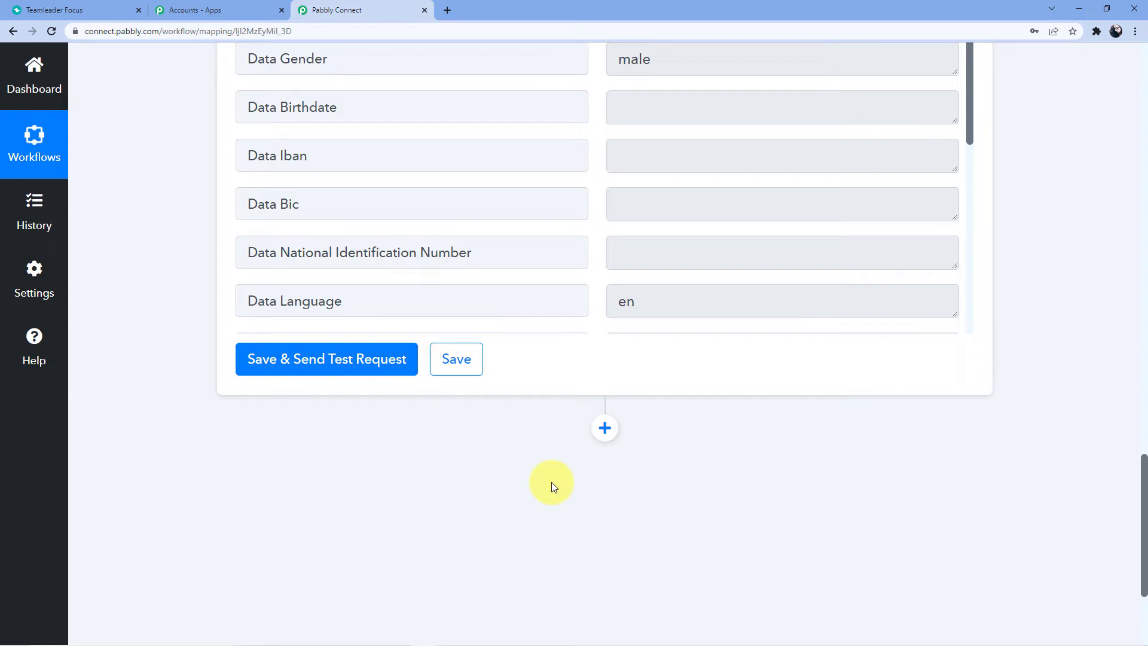
pyautogui.scroll(-2, 545, 440)
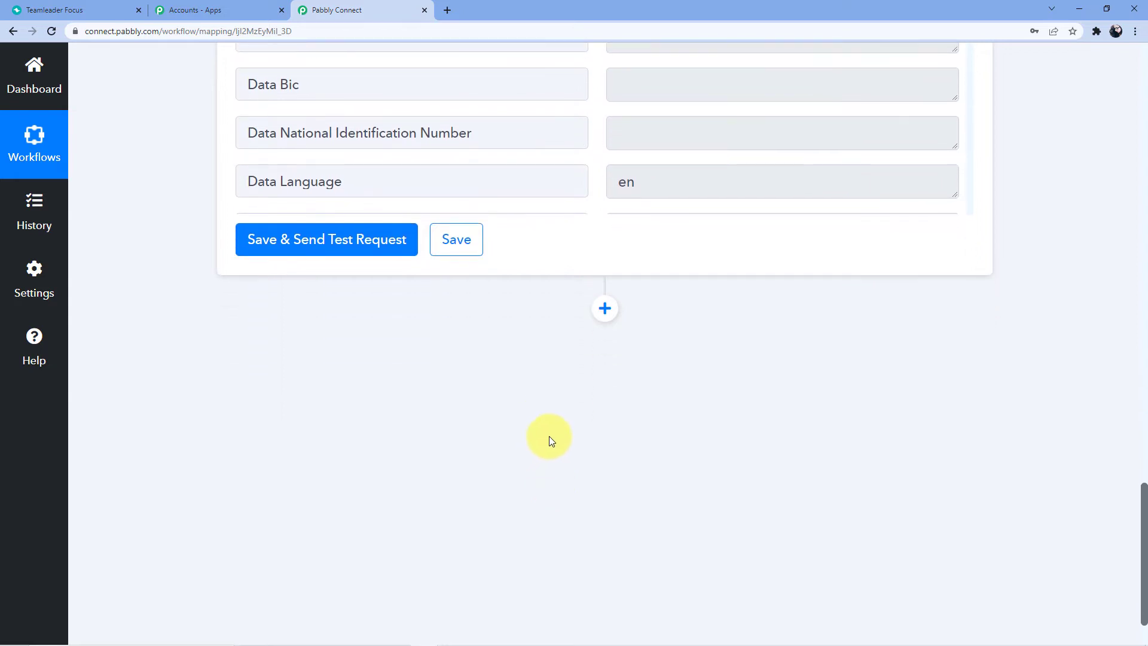
pyautogui.scroll(-1, 549, 436)
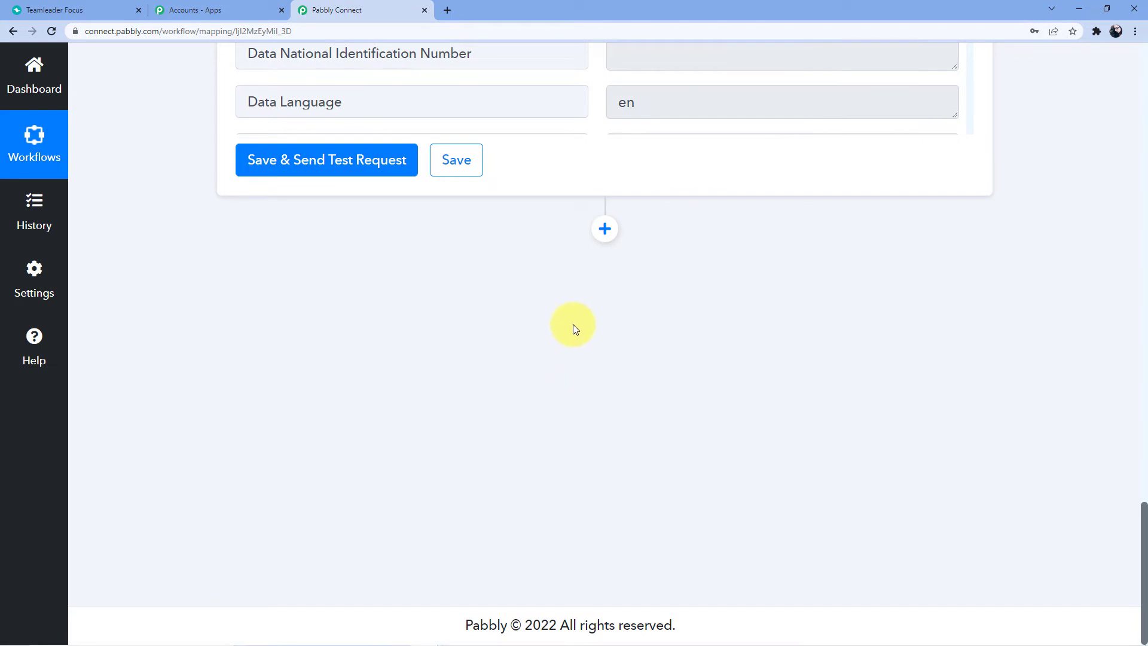
pyautogui.click(605, 229)
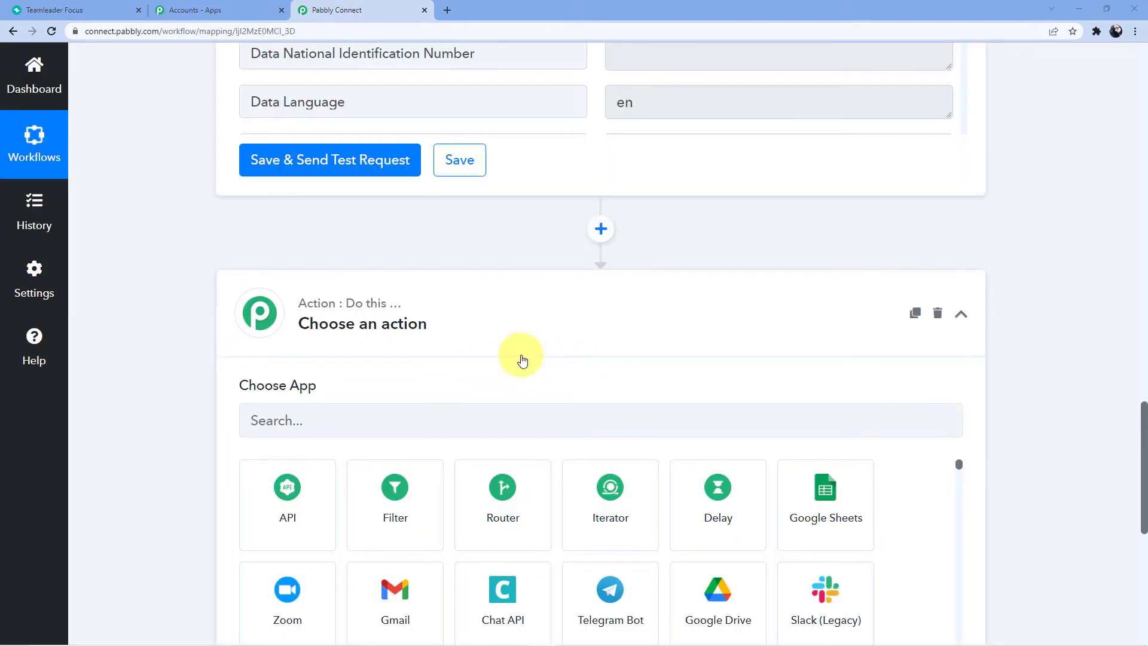
pyautogui.scroll(-2, 487, 327)
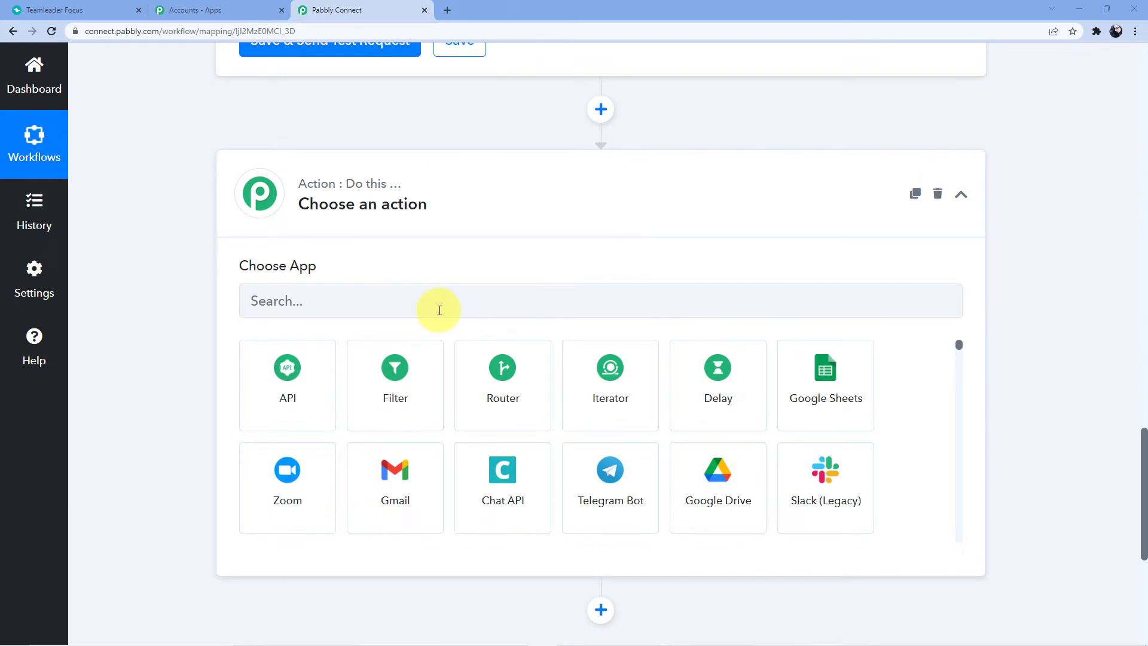
# Open airtable.com in a new tab and open the Team Leader CRM base
pyautogui.click(447, 10)
pyautogui.write('Airtab;le')
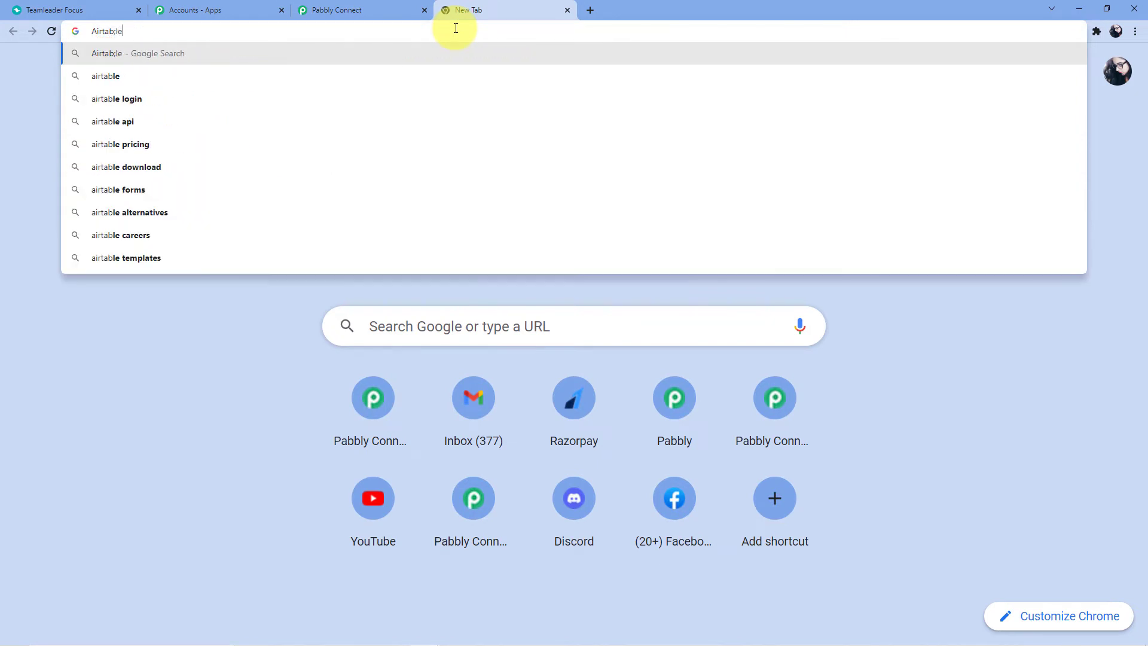
pyautogui.press('BackSpace')
pyautogui.press('BackSpace')
pyautogui.press('BackSpace')
pyautogui.write('le')
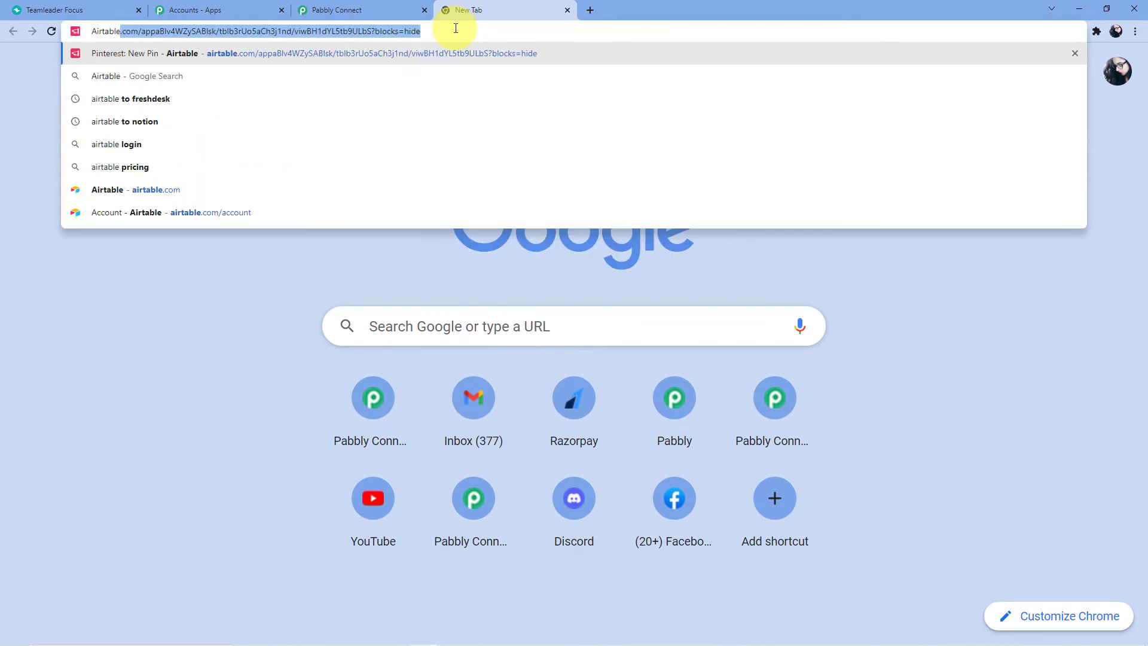
pyautogui.press('Return')
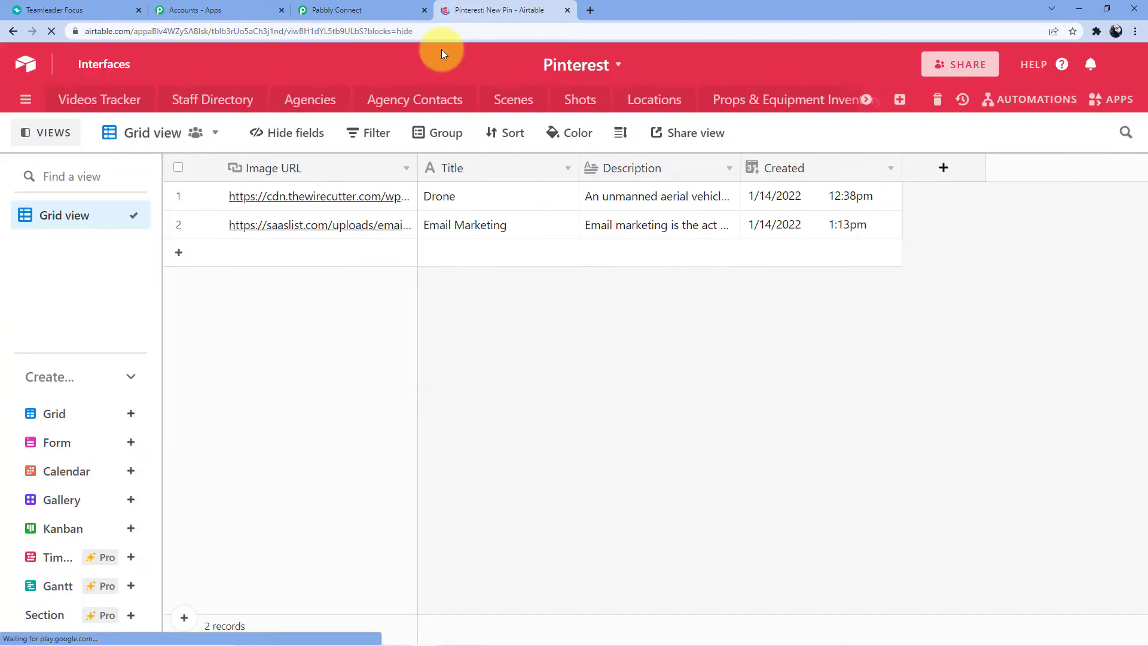
pyautogui.click(34, 72)
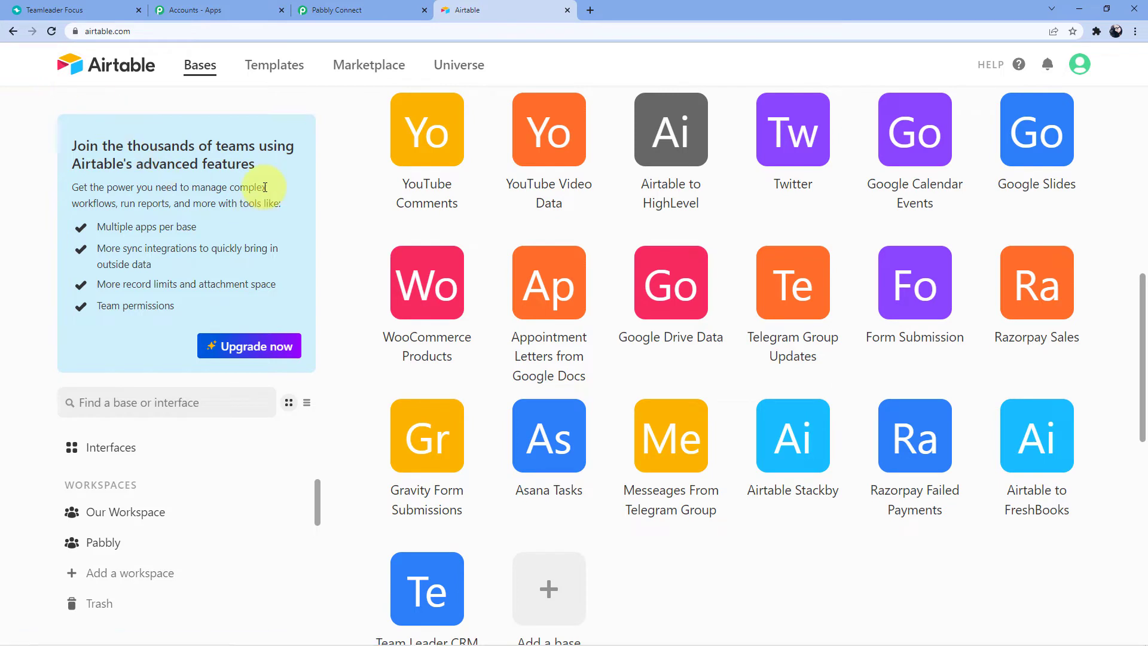
pyautogui.scroll(-3, 265, 187)
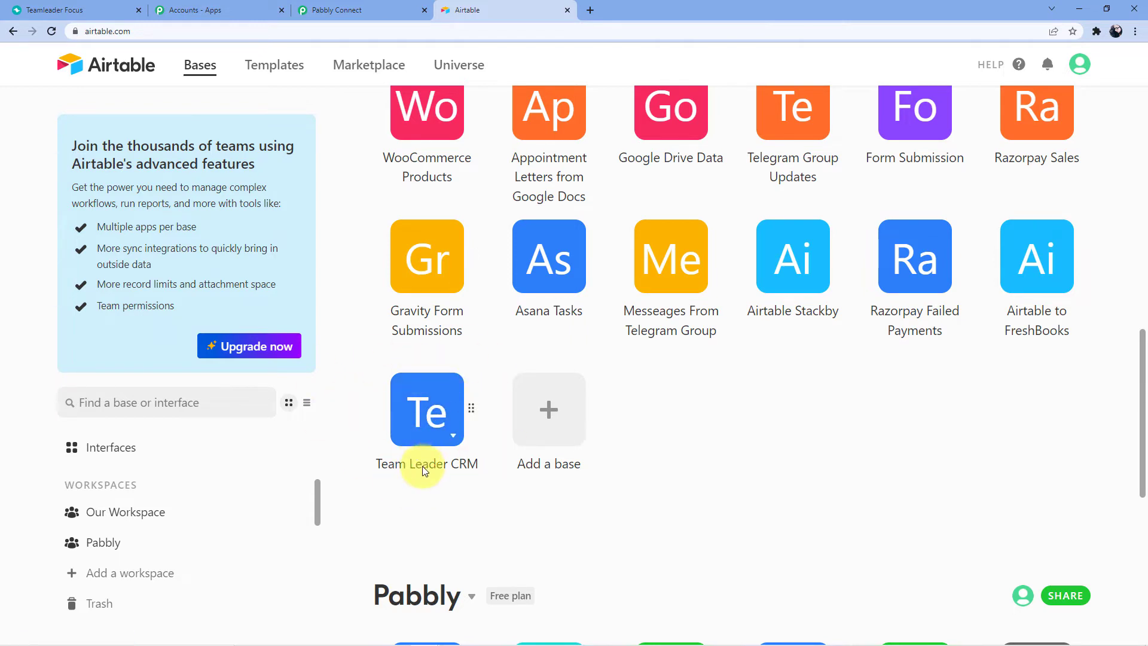
pyautogui.click(416, 422)
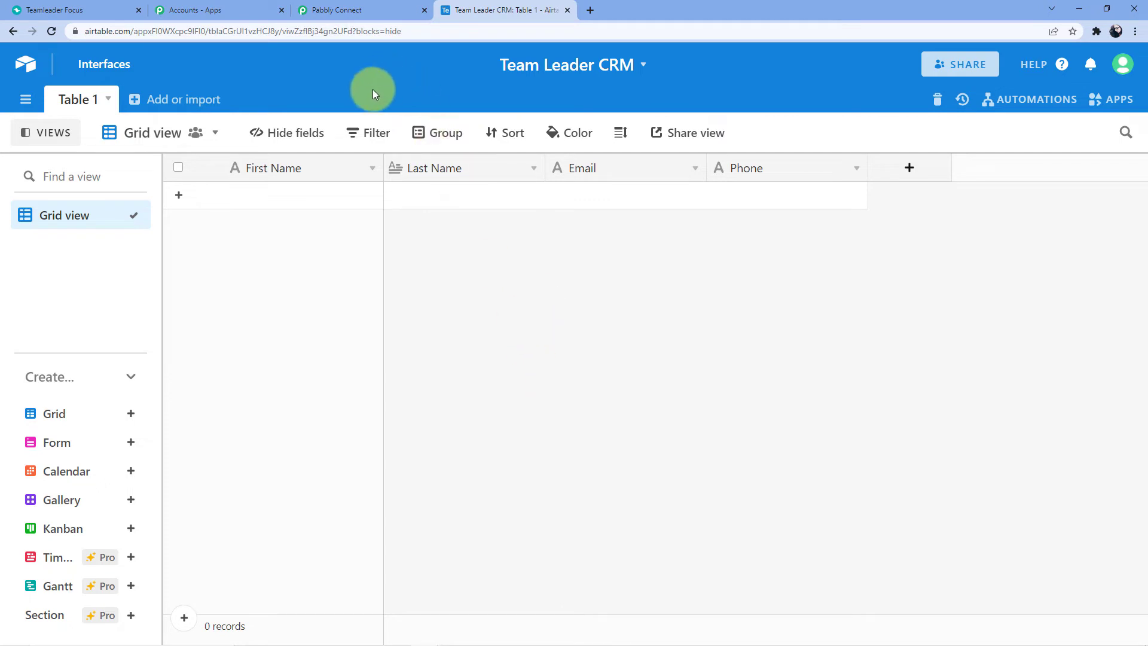
# Set the Pabbly action step to the Airtable app with the Create Record event
pyautogui.click(349, 12)
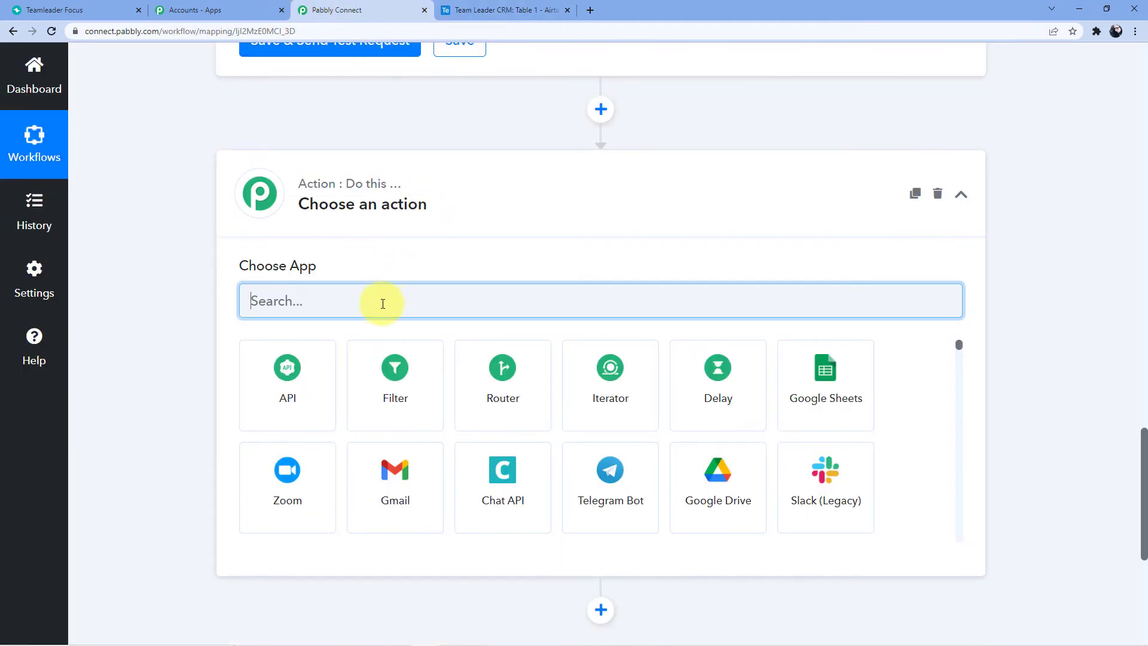
pyautogui.write('Airtbale')
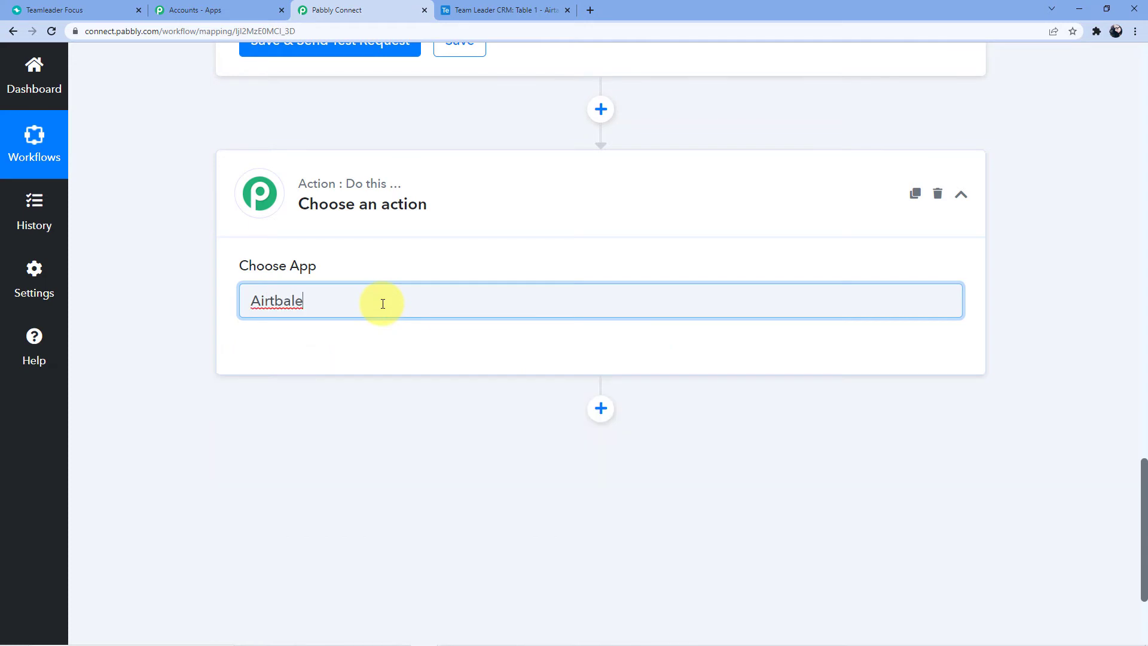
pyautogui.press('BackSpace')
pyautogui.press('BackSpace')
pyautogui.press('BackSpace')
pyautogui.press('BackSpace')
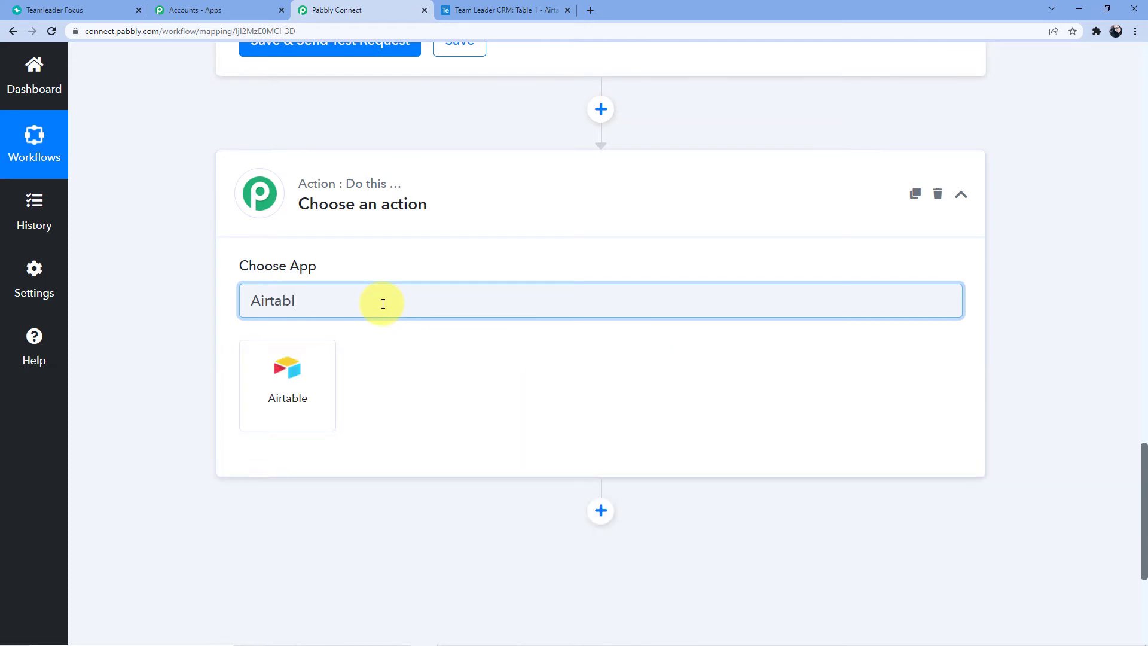
pyautogui.click(296, 374)
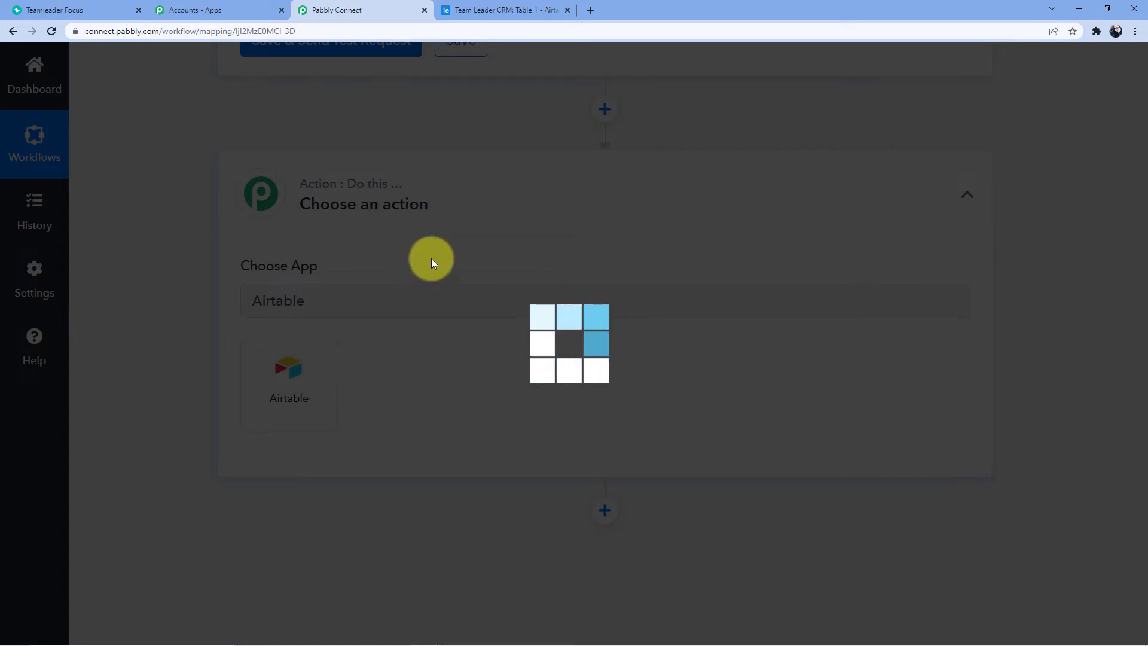
pyautogui.scroll(-2, 418, 245)
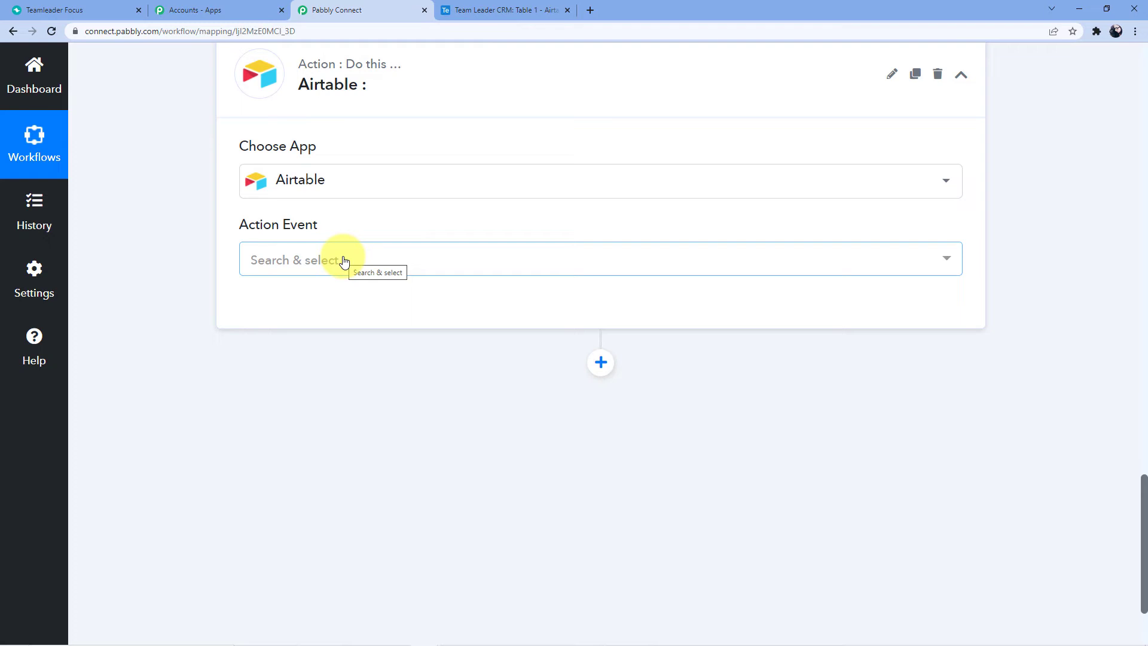
pyautogui.click(344, 262)
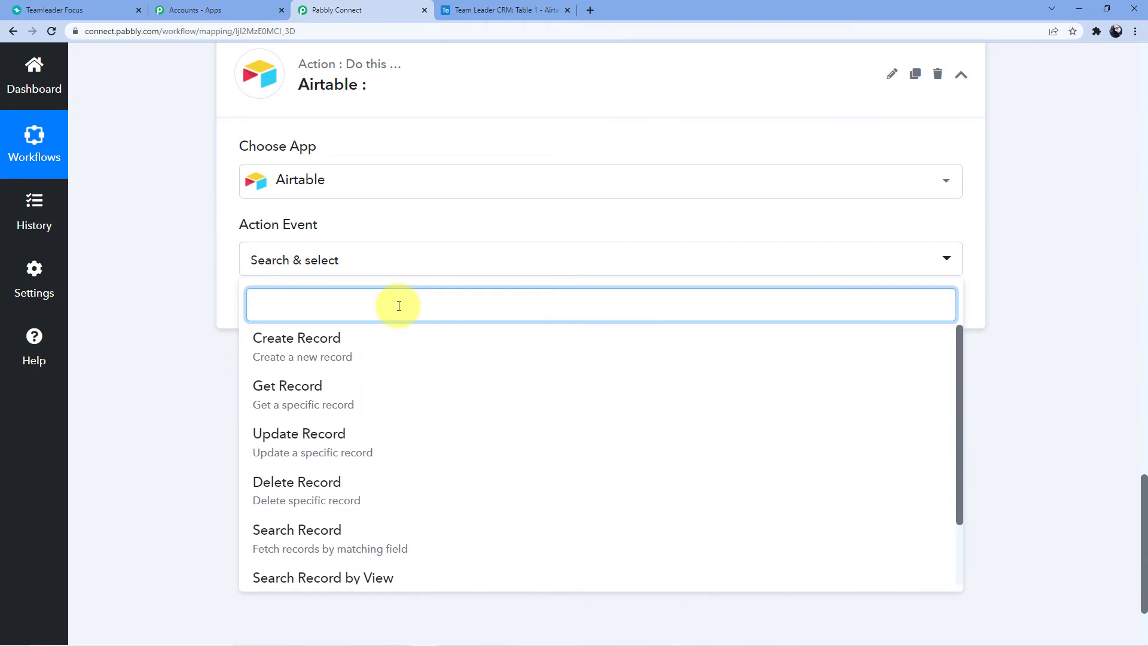
pyautogui.click(346, 359)
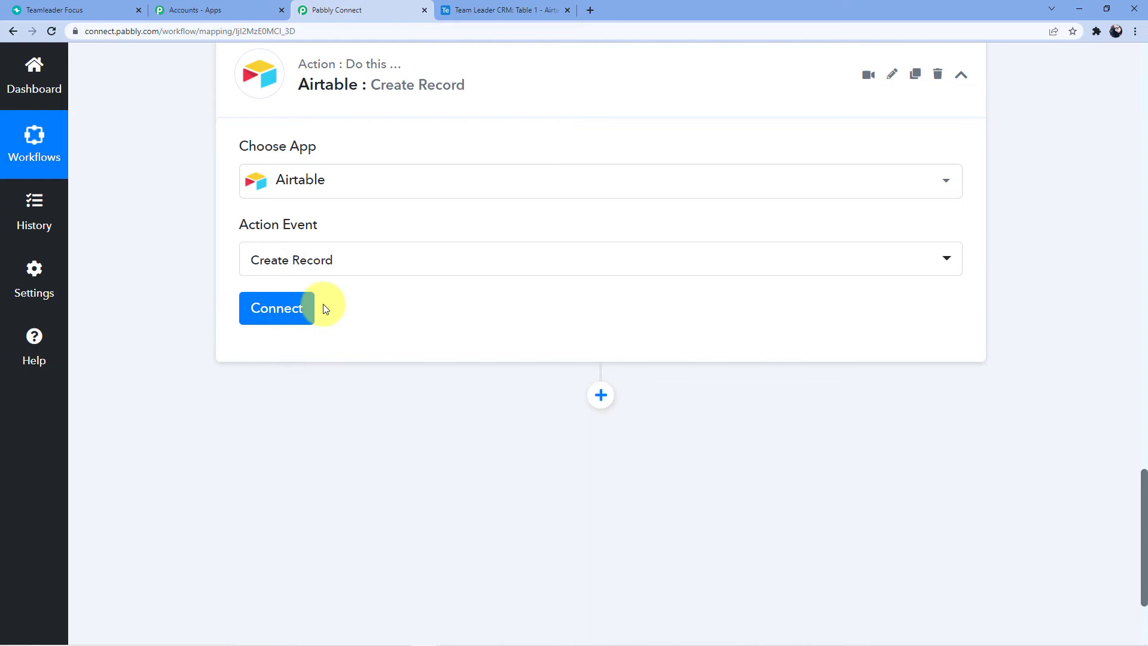
# Start a new Airtable connection named Airtable #64 and note where the API key comes from
pyautogui.click(276, 320)
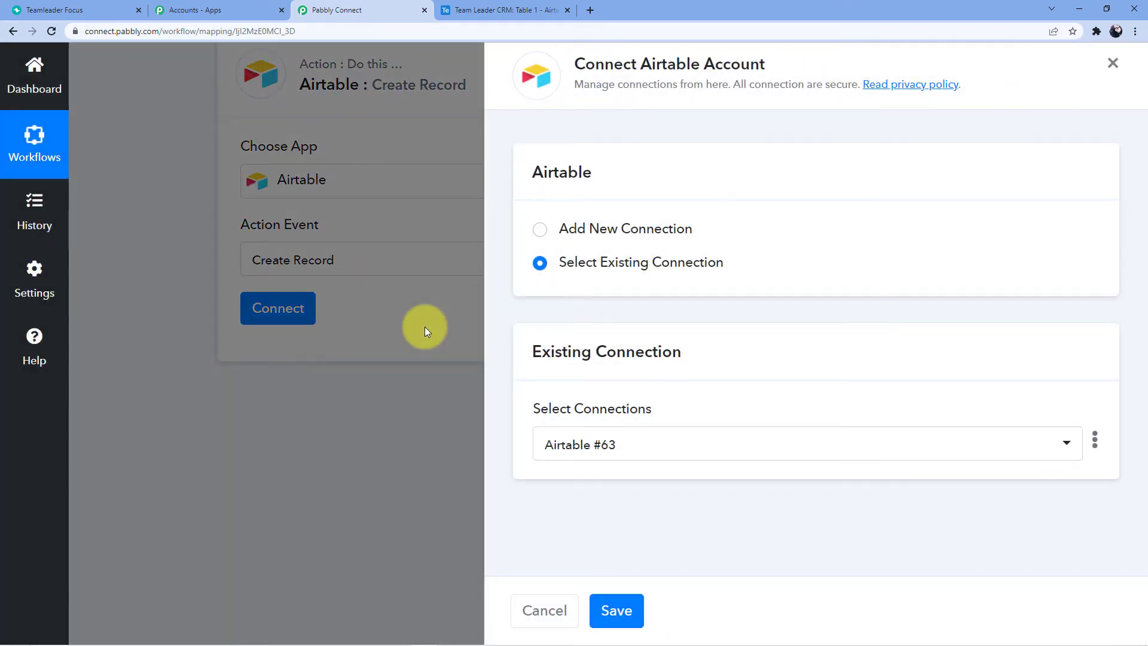
pyautogui.click(612, 227)
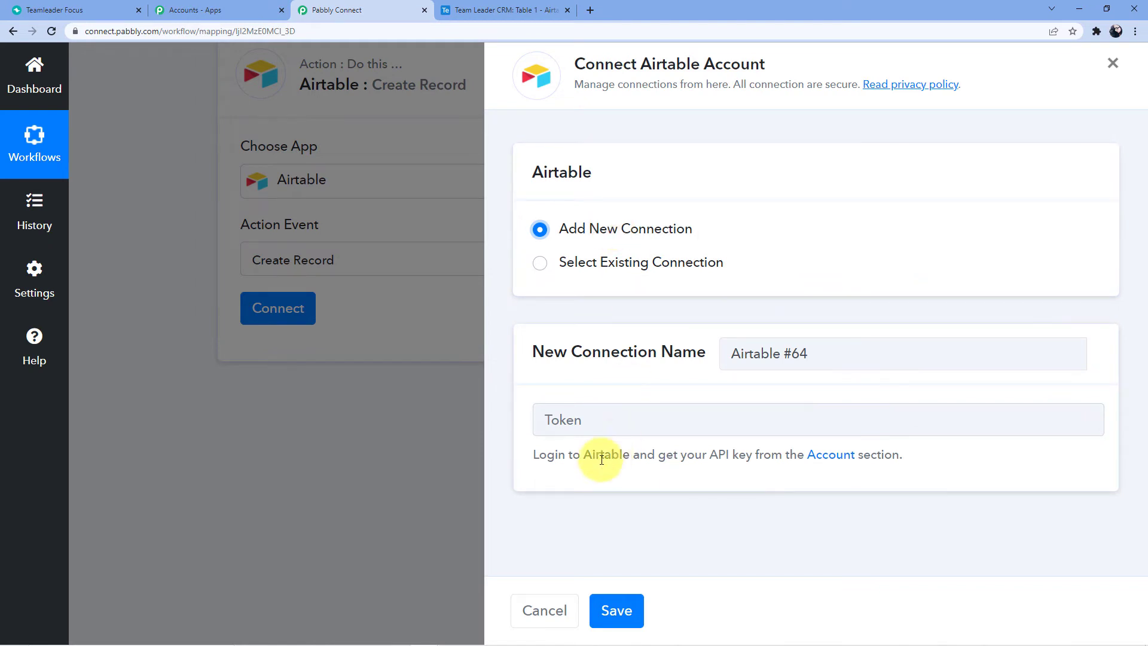
pyautogui.moveTo(530, 456); pyautogui.dragTo(625, 453)
pyautogui.moveTo(702, 454); pyautogui.dragTo(752, 454)
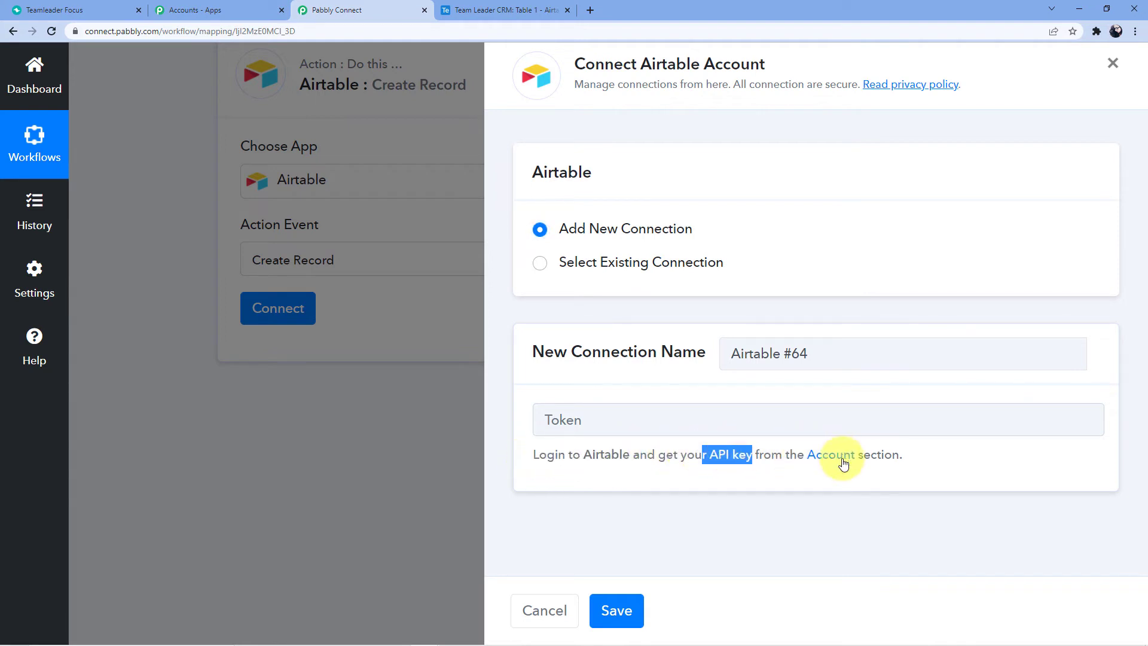
pyautogui.click(508, 8)
# Copy the personal API key from the Airtable Account overview page
pyautogui.click(1122, 66)
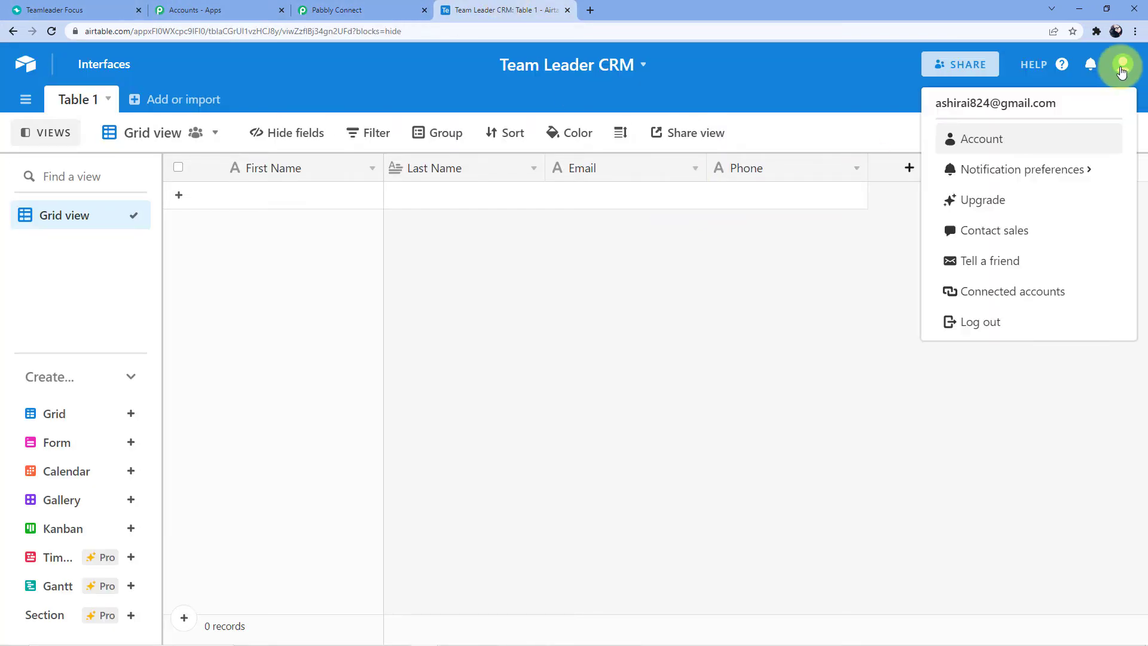
pyautogui.click(977, 139)
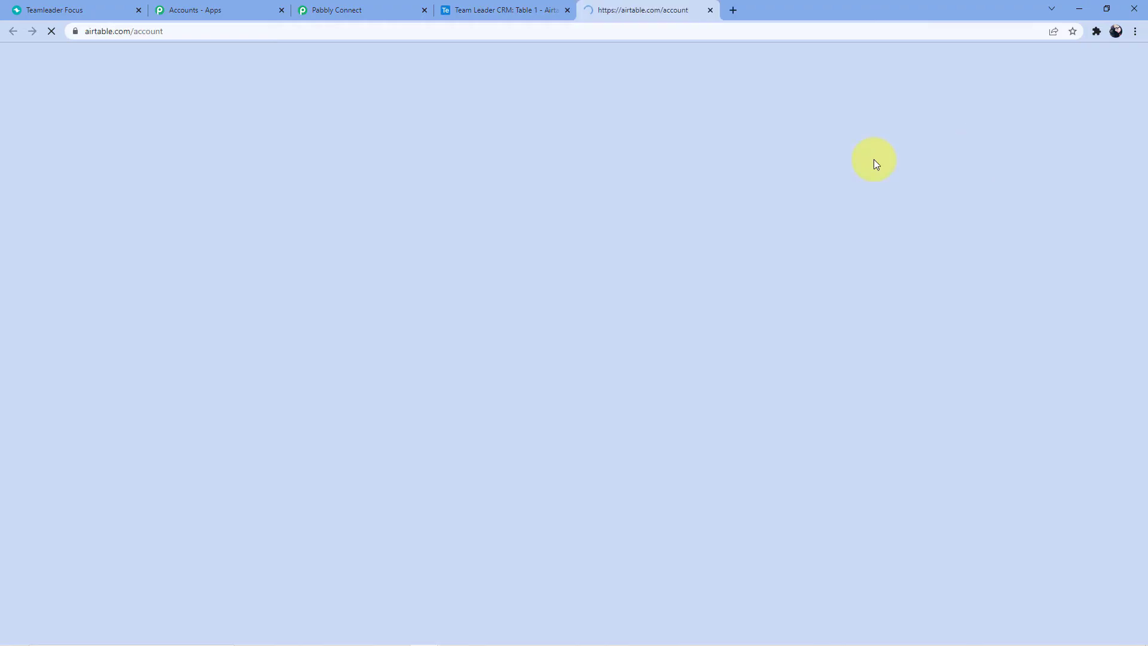
pyautogui.scroll(-4, 490, 239)
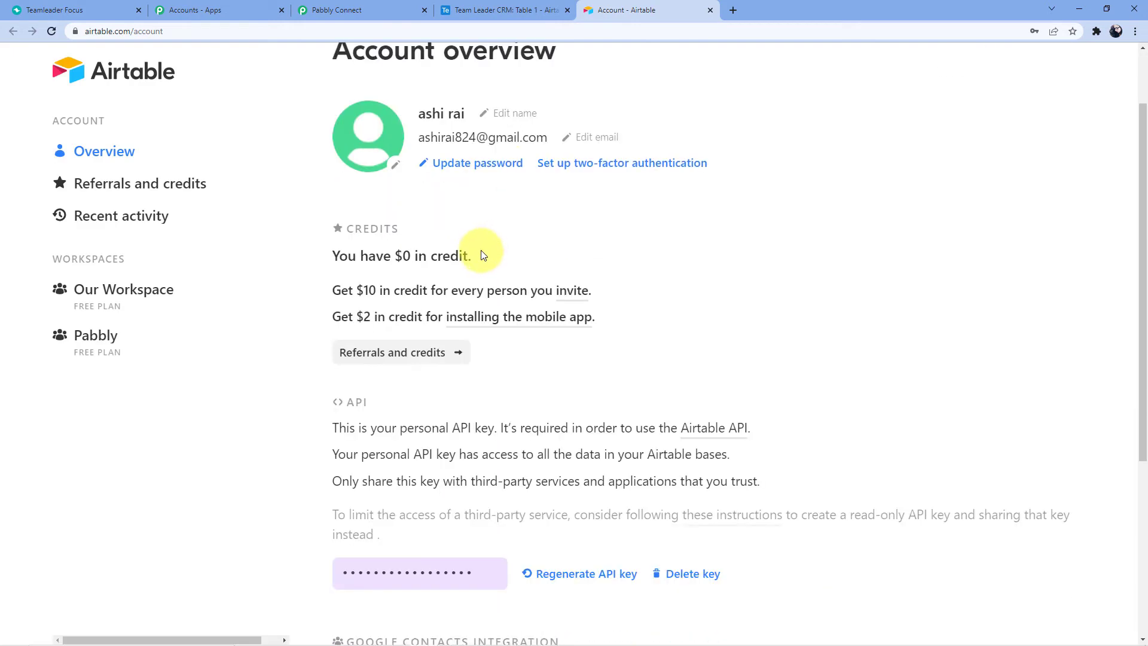
pyautogui.scroll(-1, 468, 287)
pyautogui.click(436, 359)
pyautogui.hotkey('ctrl', 'c')
pyautogui.rightClick(454, 357)
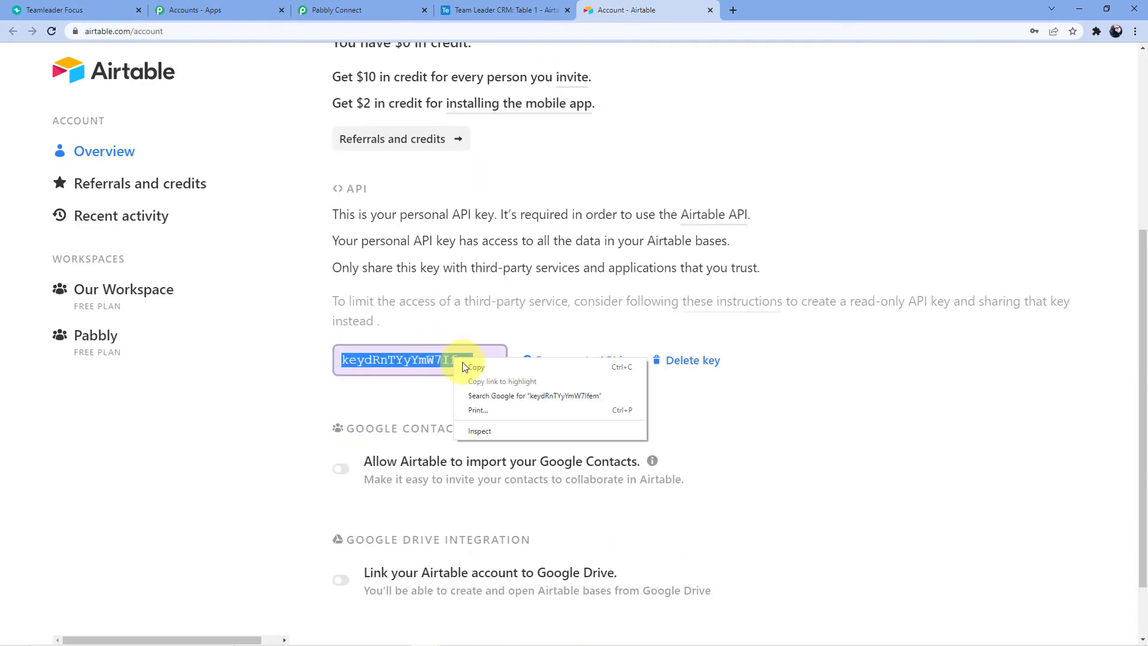
pyautogui.click(476, 366)
pyautogui.click(337, 10)
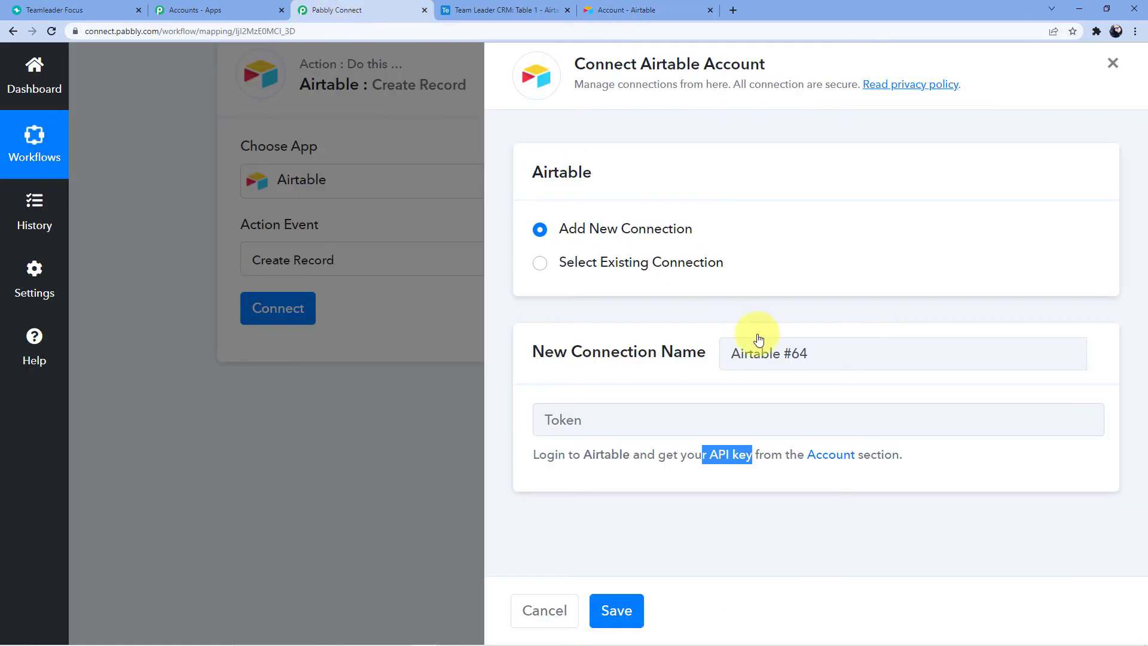
# Paste the Airtable API key into the Token field and save the connection
pyautogui.click(597, 422)
pyautogui.hotkey('ctrl', 'v')
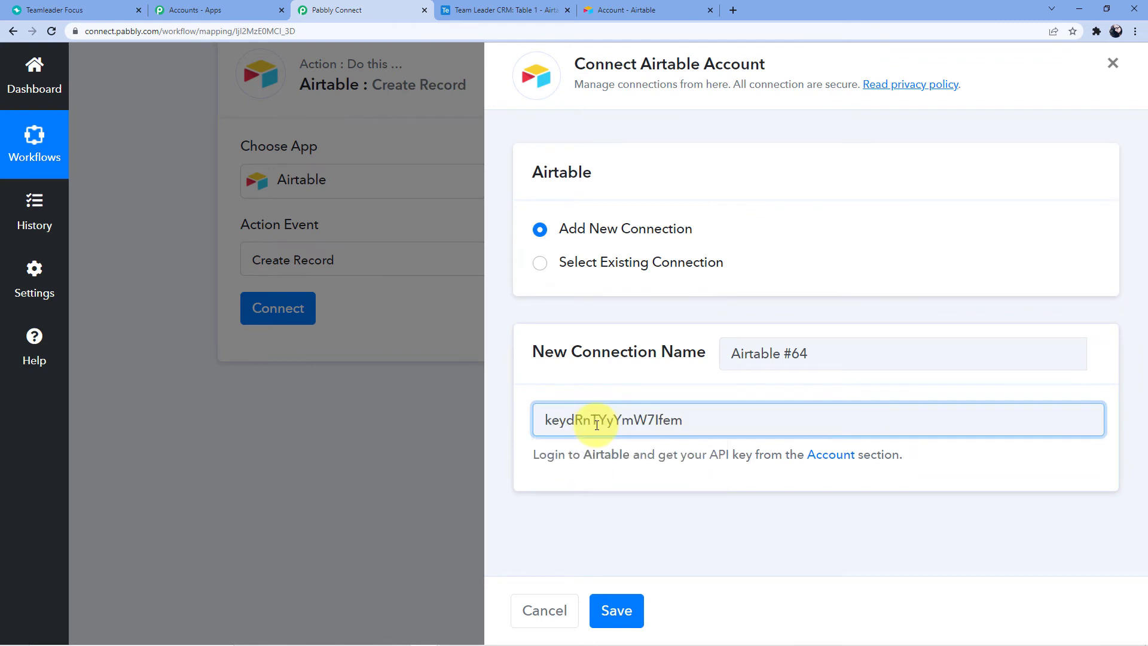
pyautogui.click(612, 609)
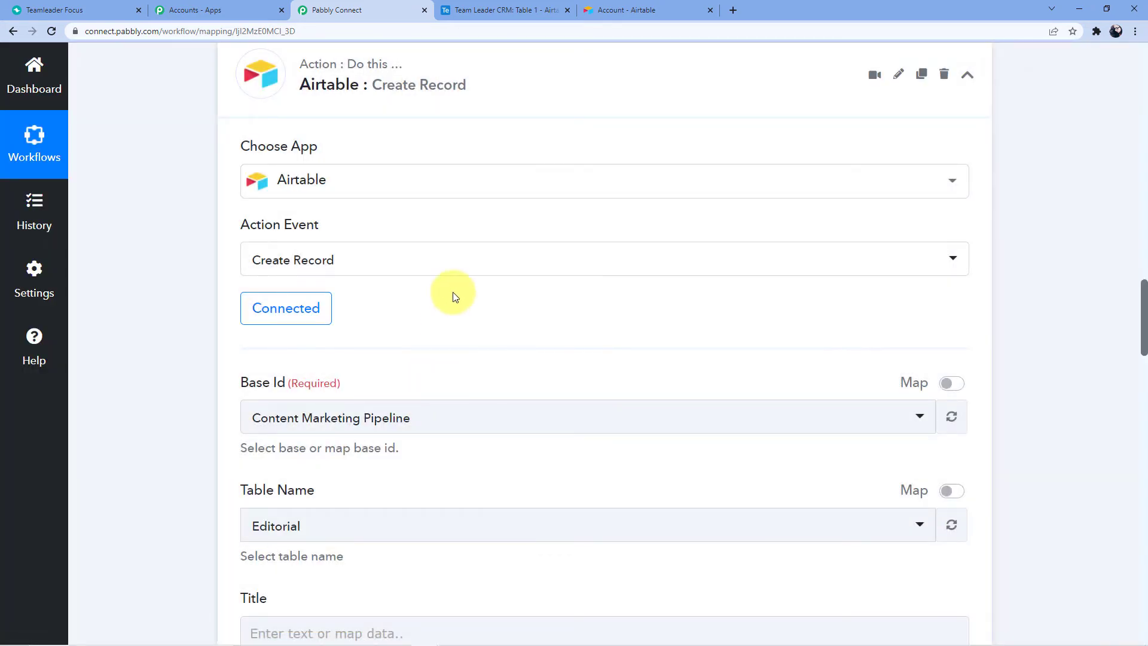
# Close the Airtable account tab and search the Base Id list for 'Tea' to find Team Leader CRM
pyautogui.scroll(-2, 431, 296)
pyautogui.click(405, 296)
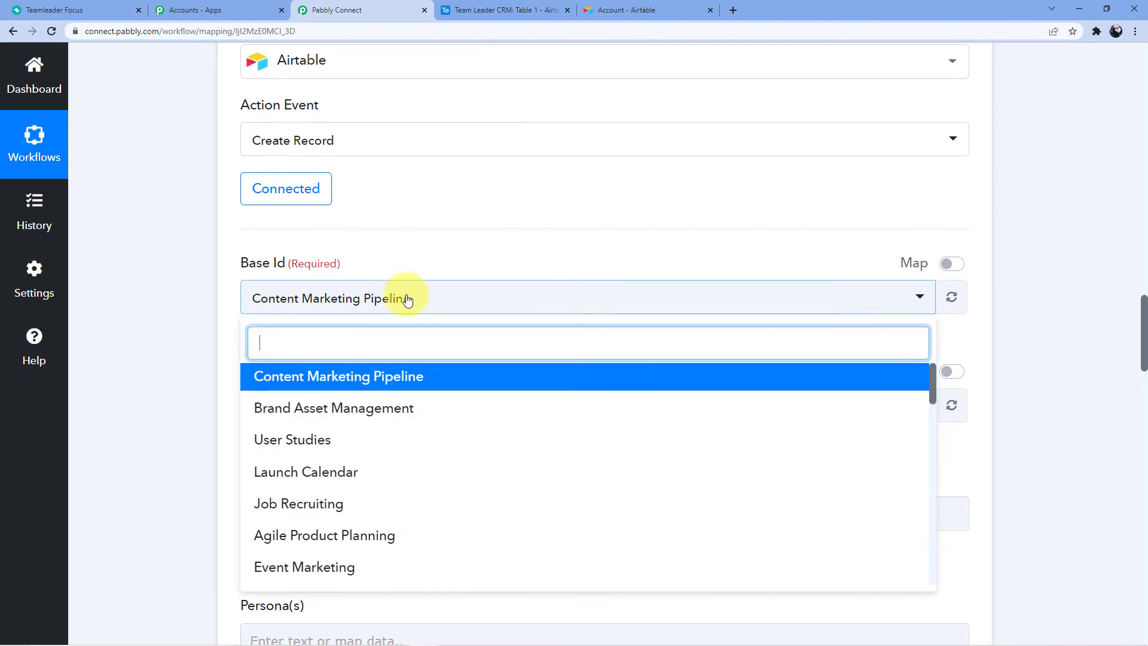
pyautogui.write('Teamleader')
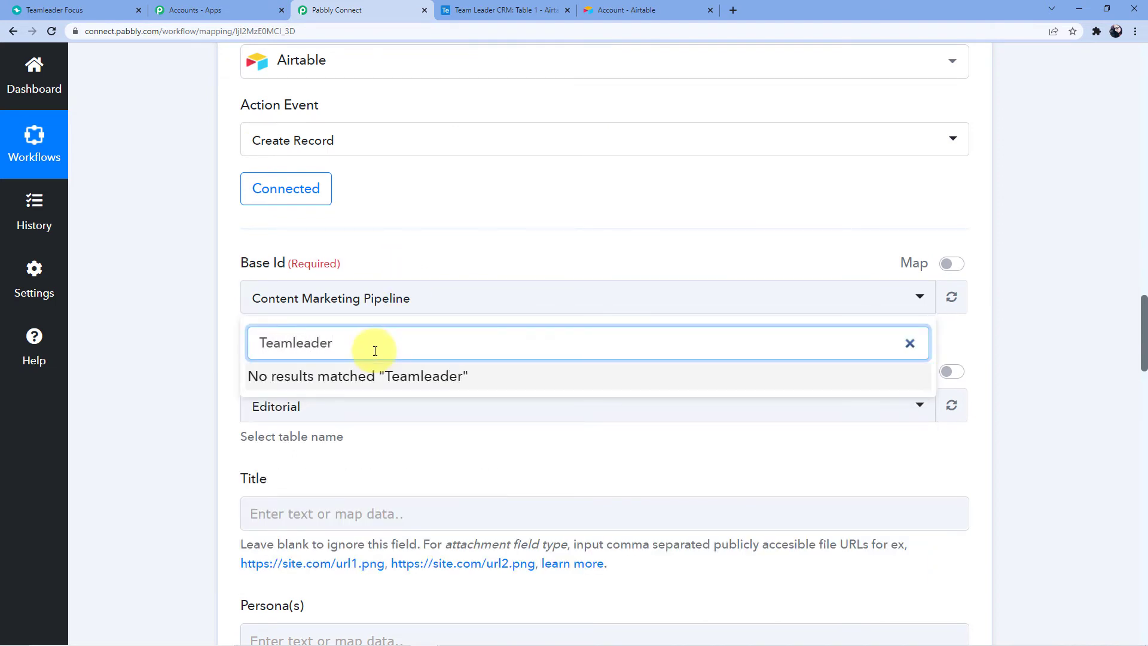
pyautogui.press('BackSpace')
pyautogui.press('BackSpace')
pyautogui.press('BackSpace')
pyautogui.press('BackSpace')
pyautogui.press('BackSpace')
pyautogui.press('BackSpace')
pyautogui.press('BackSpace')
pyautogui.press('BackSpace')
pyautogui.press('BackSpace')
pyautogui.press('BackSpace')
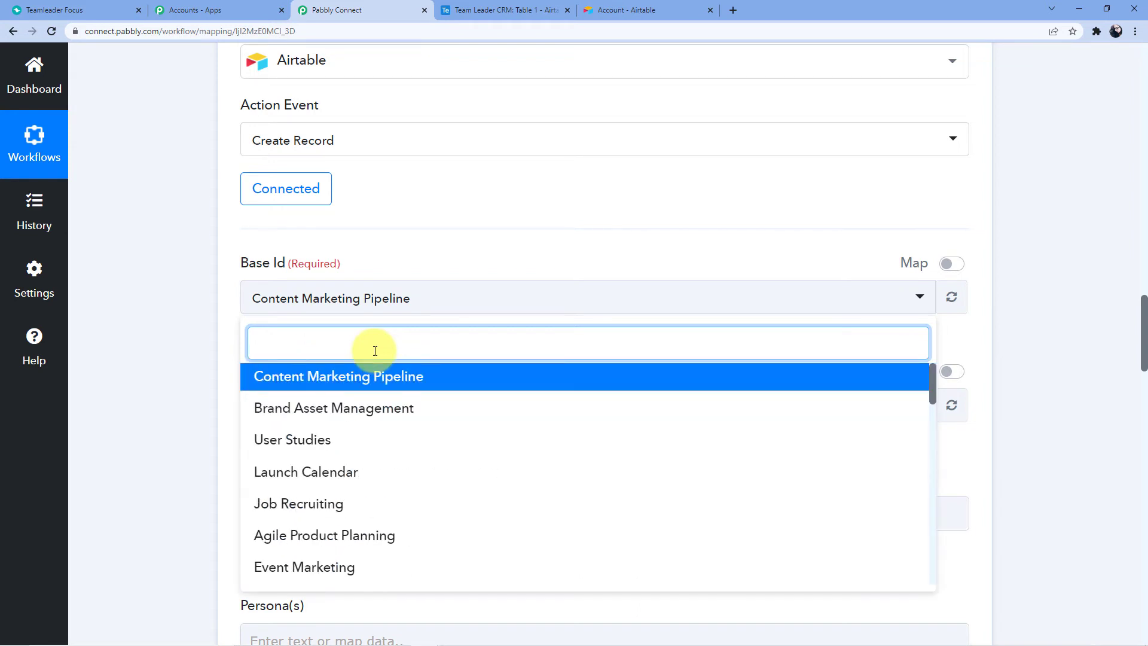
pyautogui.click(468, 6)
pyautogui.click(25, 63)
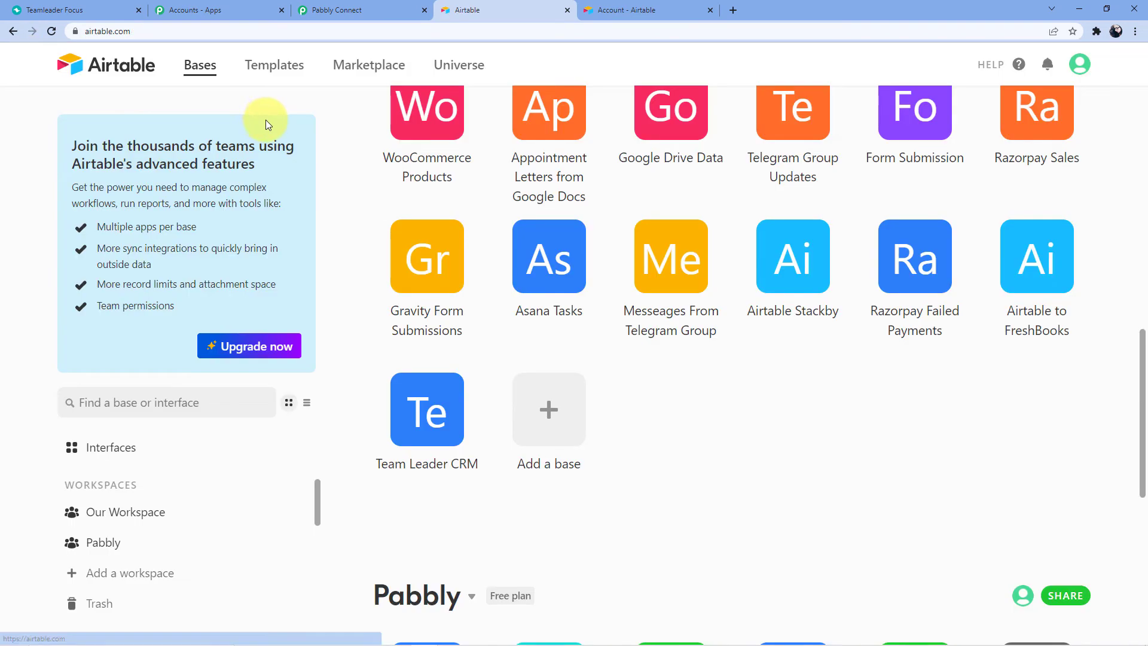
pyautogui.click(688, 12)
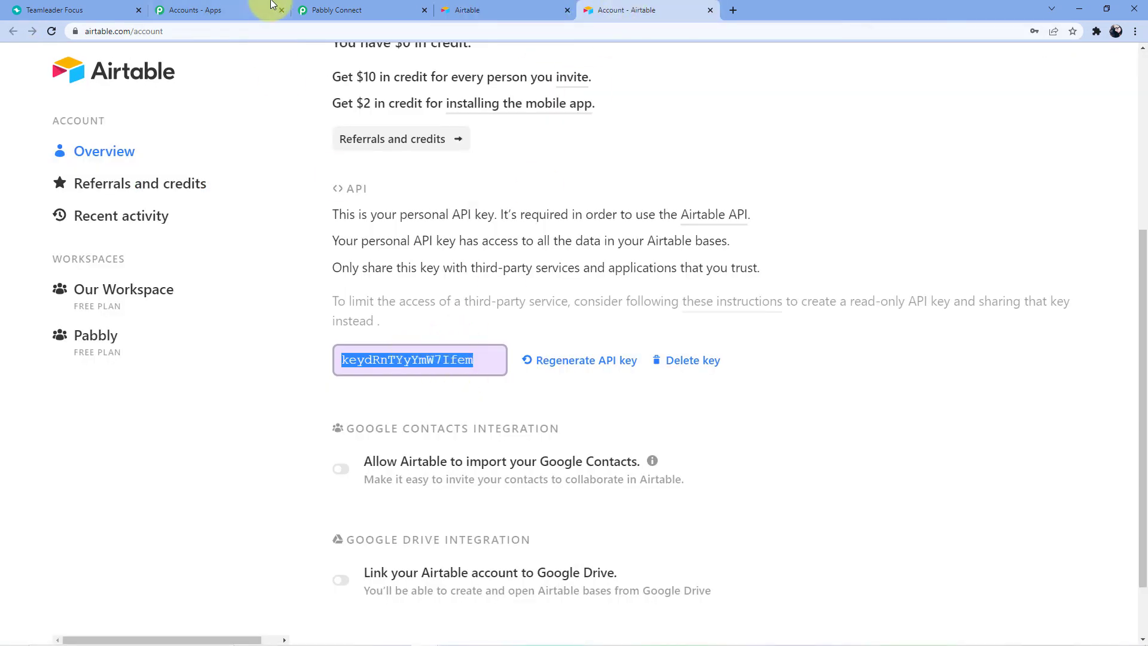
pyautogui.click(711, 10)
pyautogui.click(363, 9)
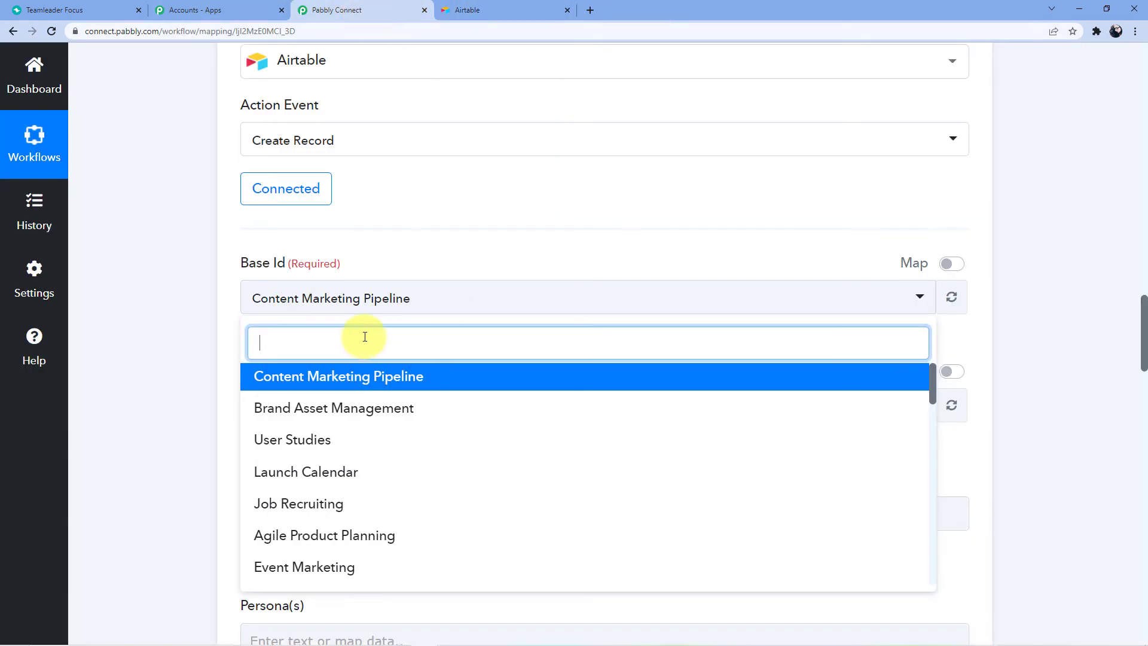
pyautogui.write('Te')
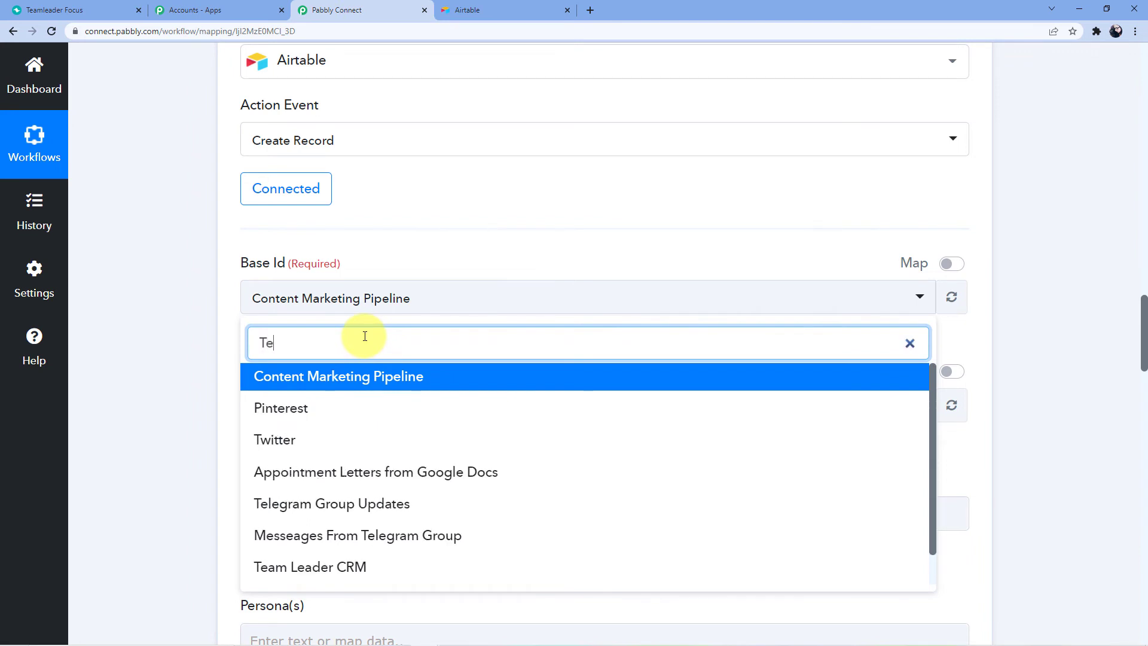
pyautogui.write('am')
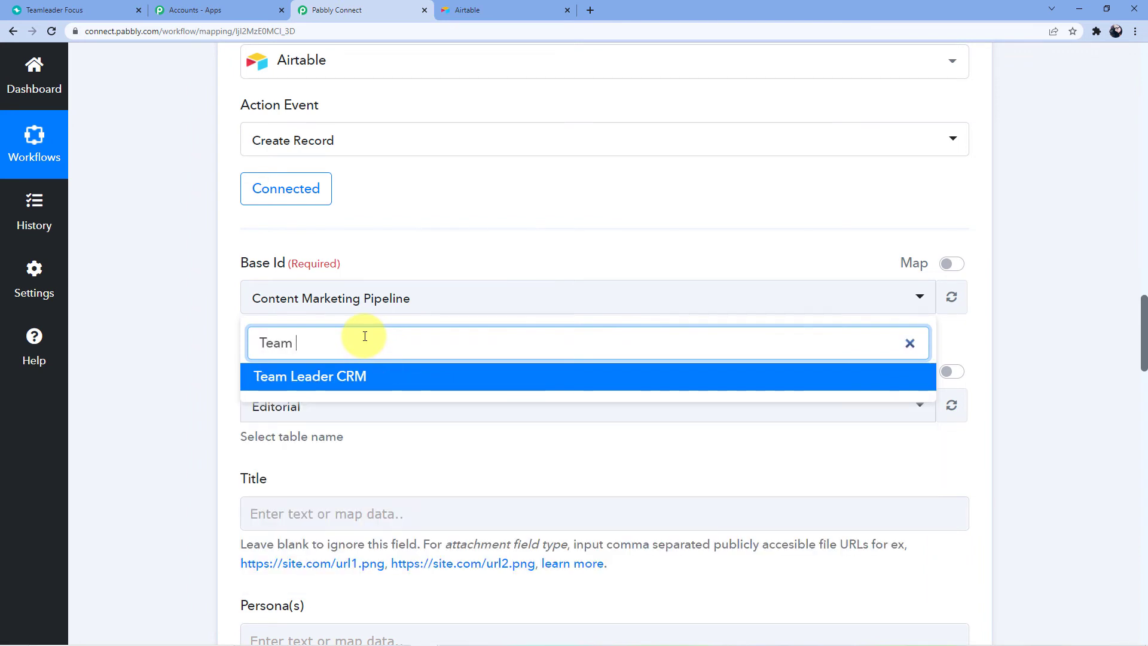
# Choose Team Leader CRM as the Base Id, with Table 1 as the table name
pyautogui.click(358, 375)
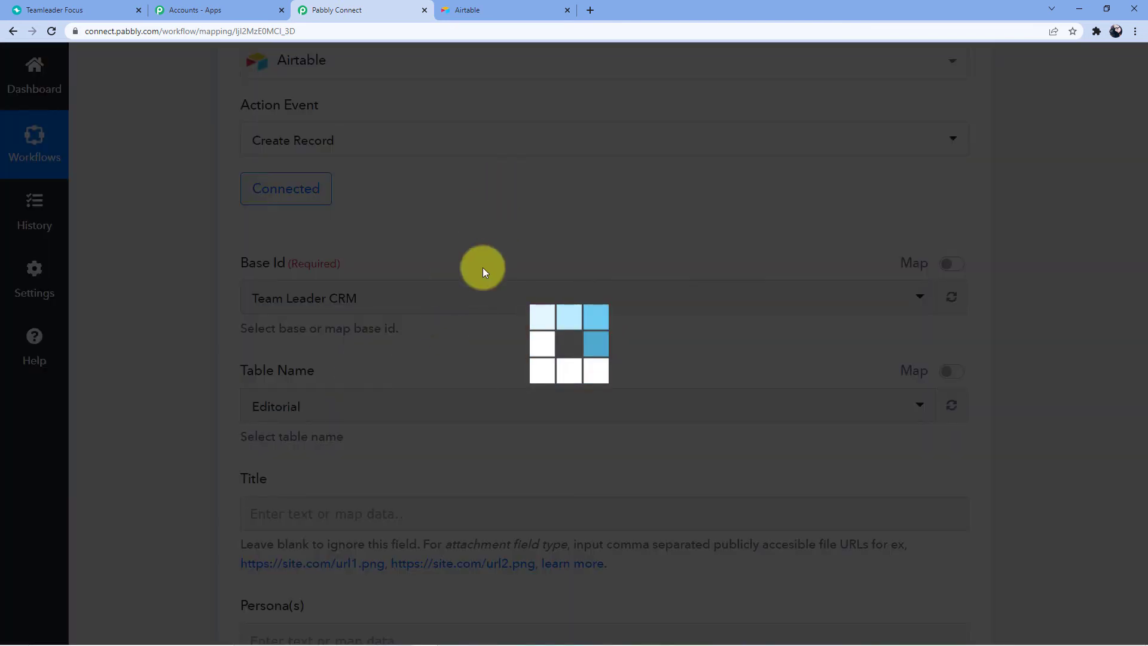
pyautogui.click(472, 9)
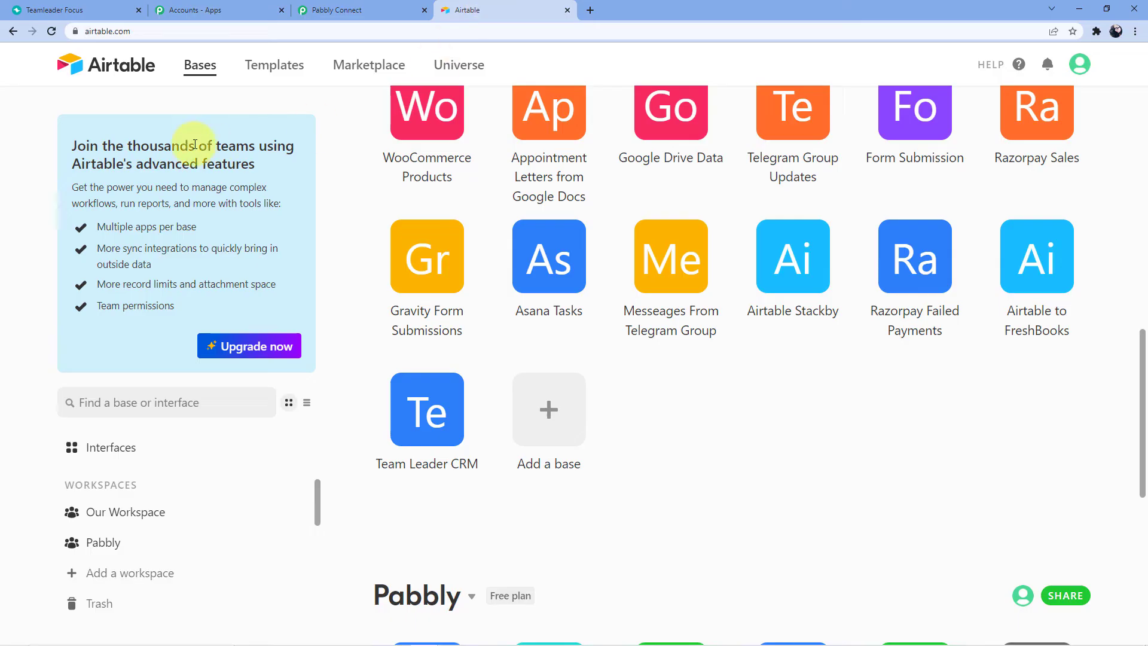
pyautogui.click(433, 412)
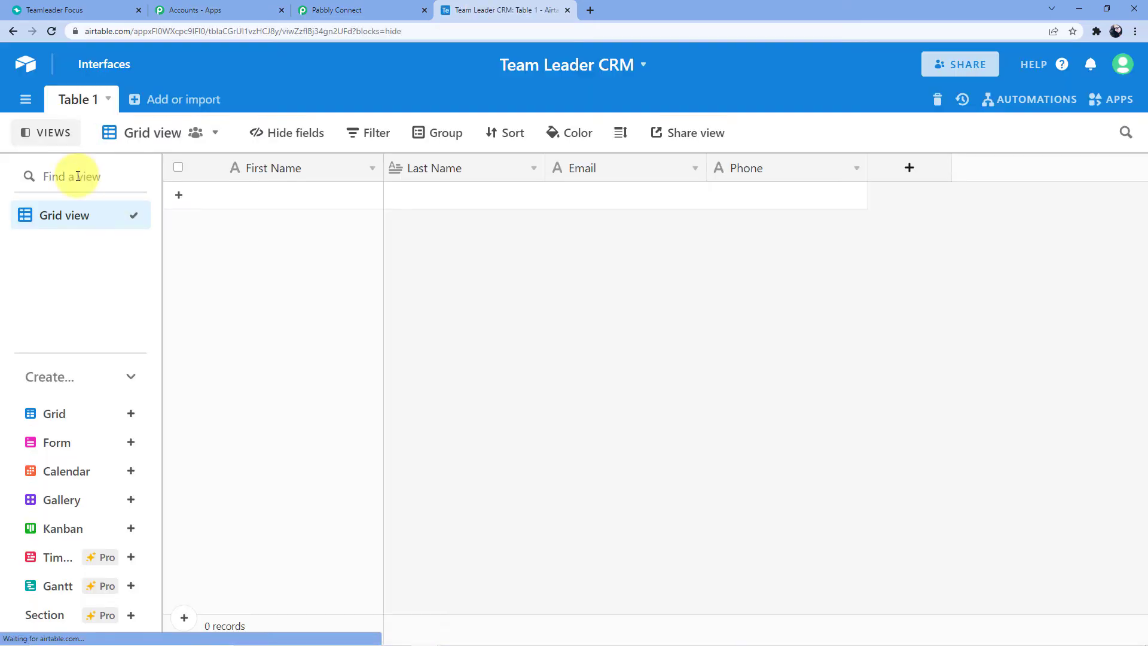
pyautogui.click(336, 9)
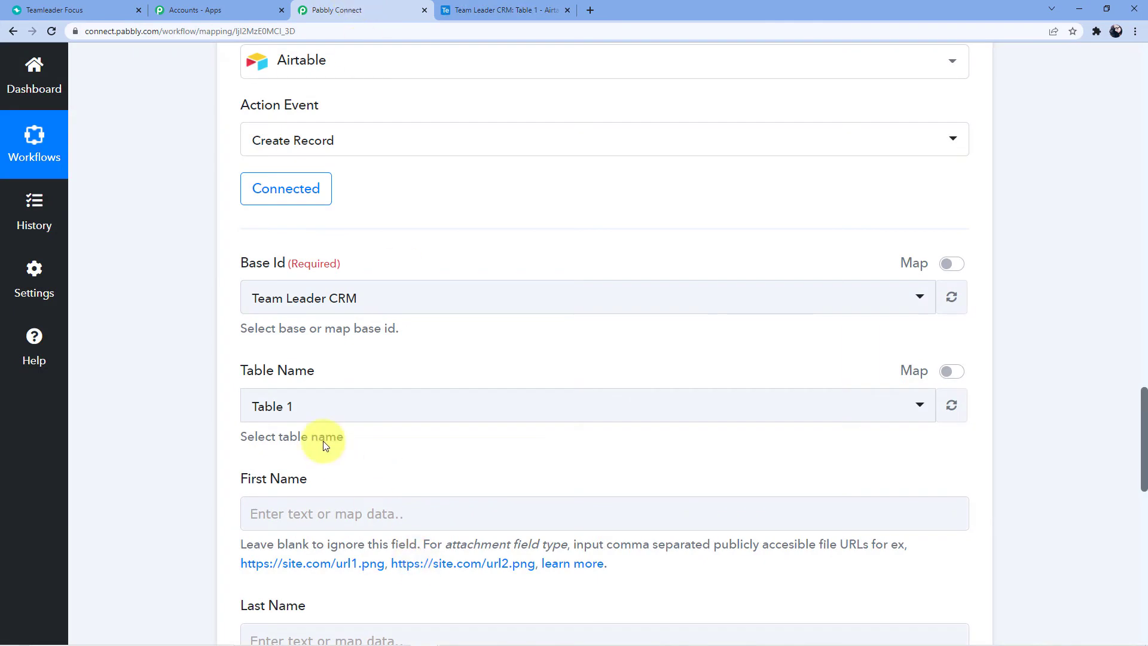
pyautogui.scroll(-4, 315, 404)
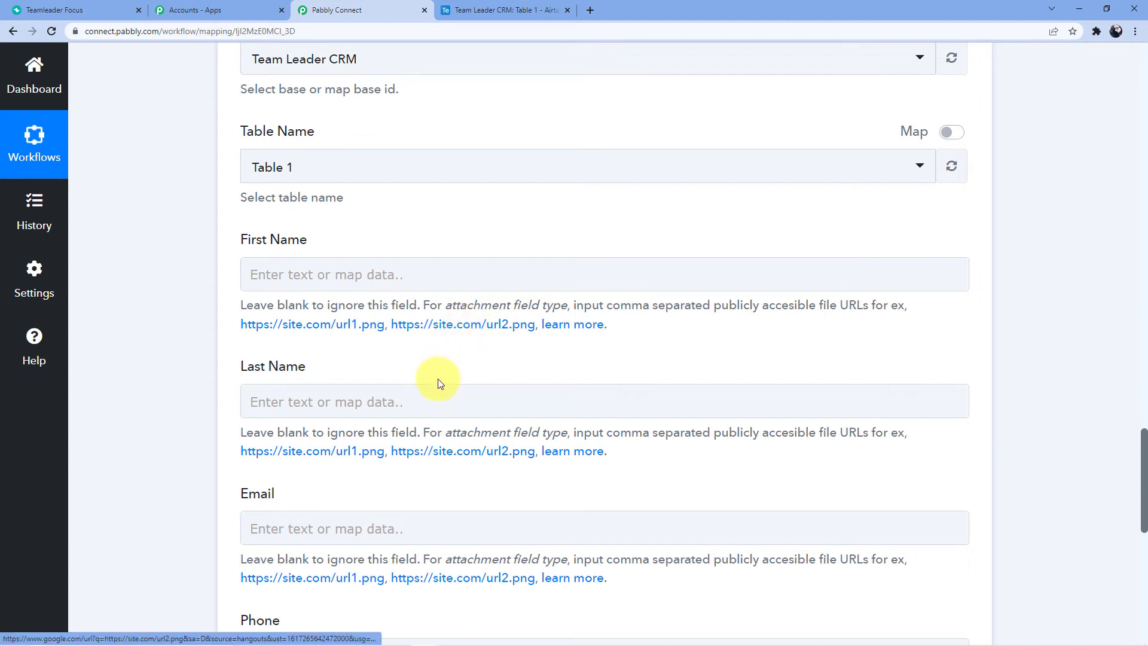
pyautogui.scroll(10, 494, 442)
pyautogui.scroll(5, 494, 434)
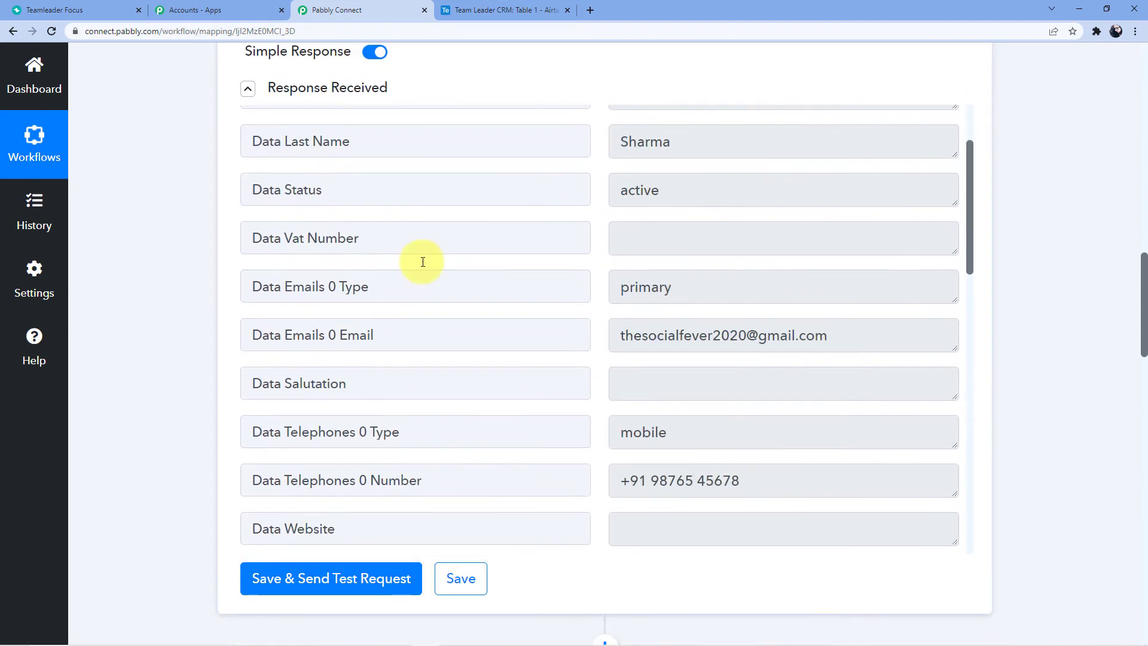
pyautogui.scroll(2, 461, 318)
pyautogui.scroll(-10, 461, 377)
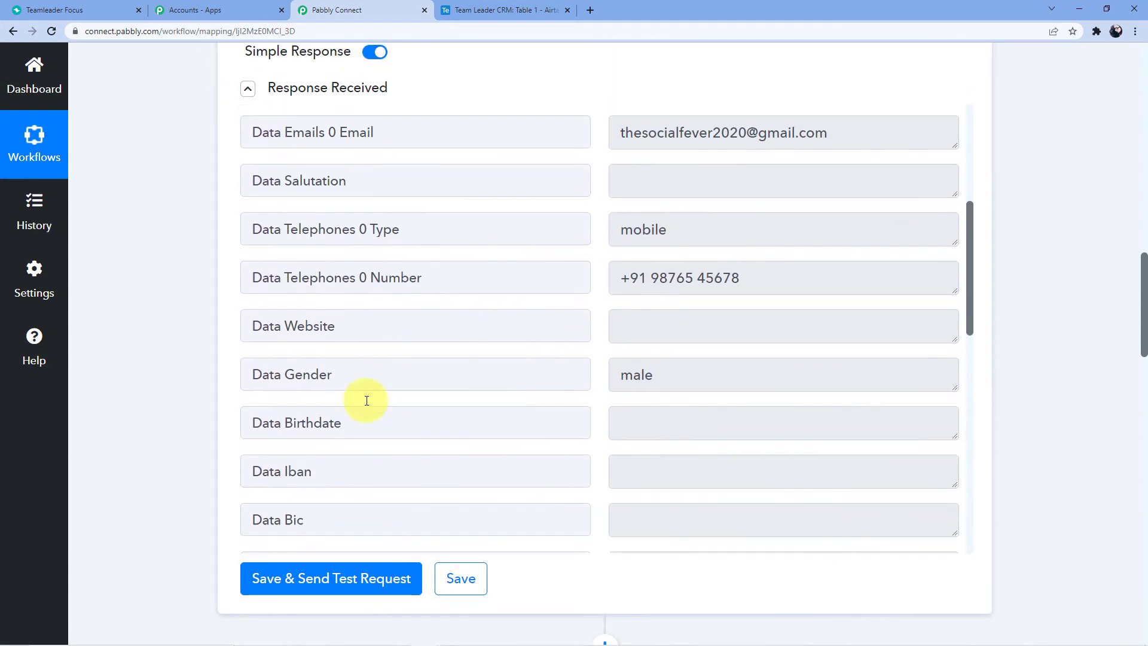
pyautogui.scroll(-10, 186, 393)
pyautogui.scroll(-4, 185, 394)
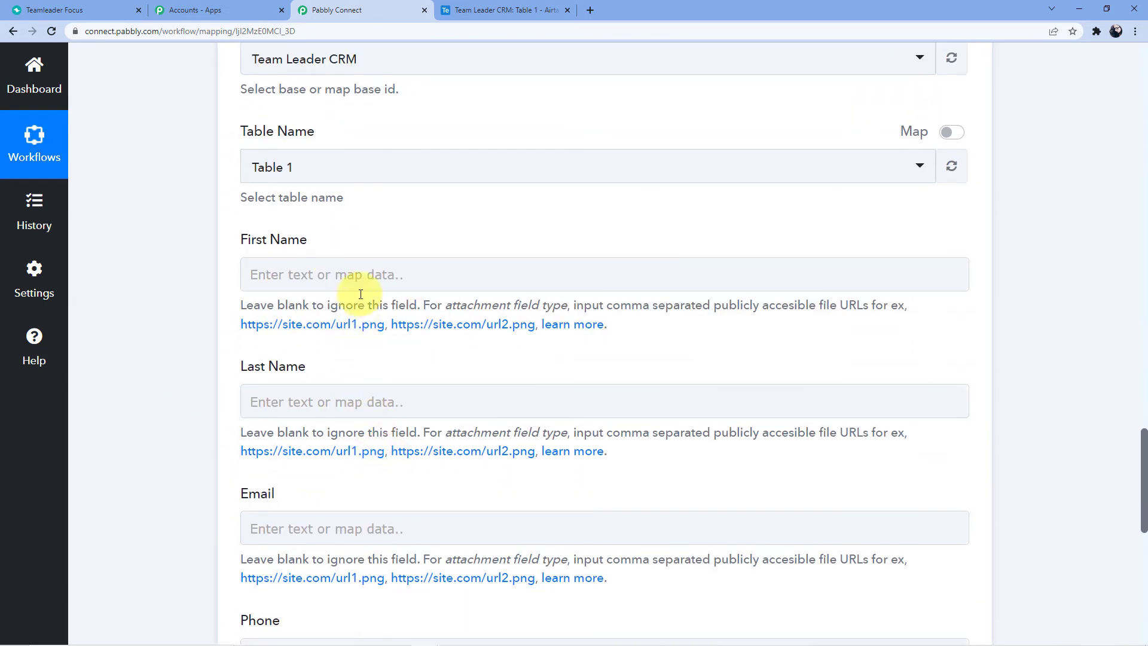
# Map First Name and Last Name to the Find Contact step's first and last name
pyautogui.click(367, 274)
pyautogui.scroll(-2, 429, 316)
pyautogui.click(430, 325)
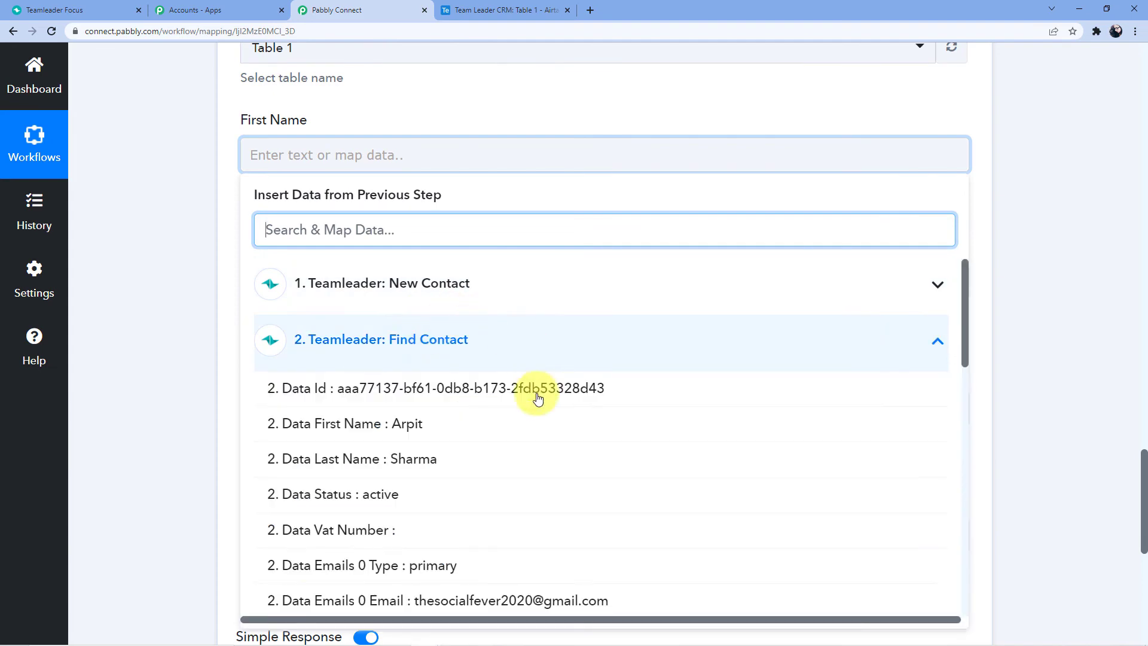
pyautogui.scroll(-6, 526, 392)
pyautogui.scroll(3, 526, 392)
pyautogui.scroll(3, 506, 397)
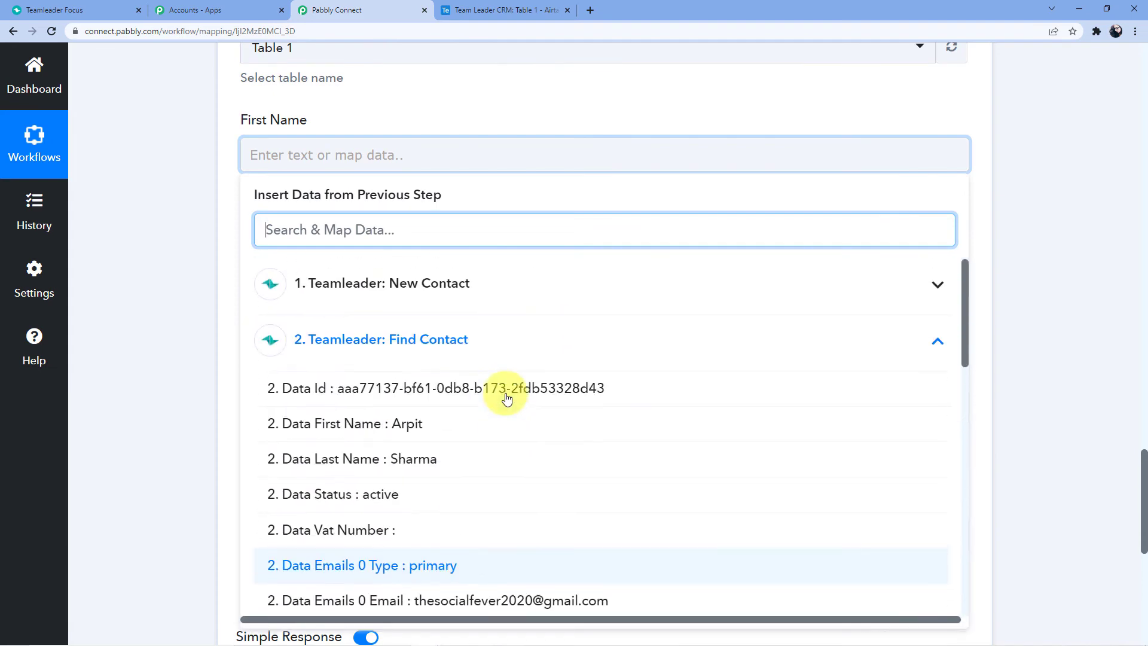
pyautogui.click(477, 422)
pyautogui.click(187, 305)
pyautogui.scroll(-2, 186, 300)
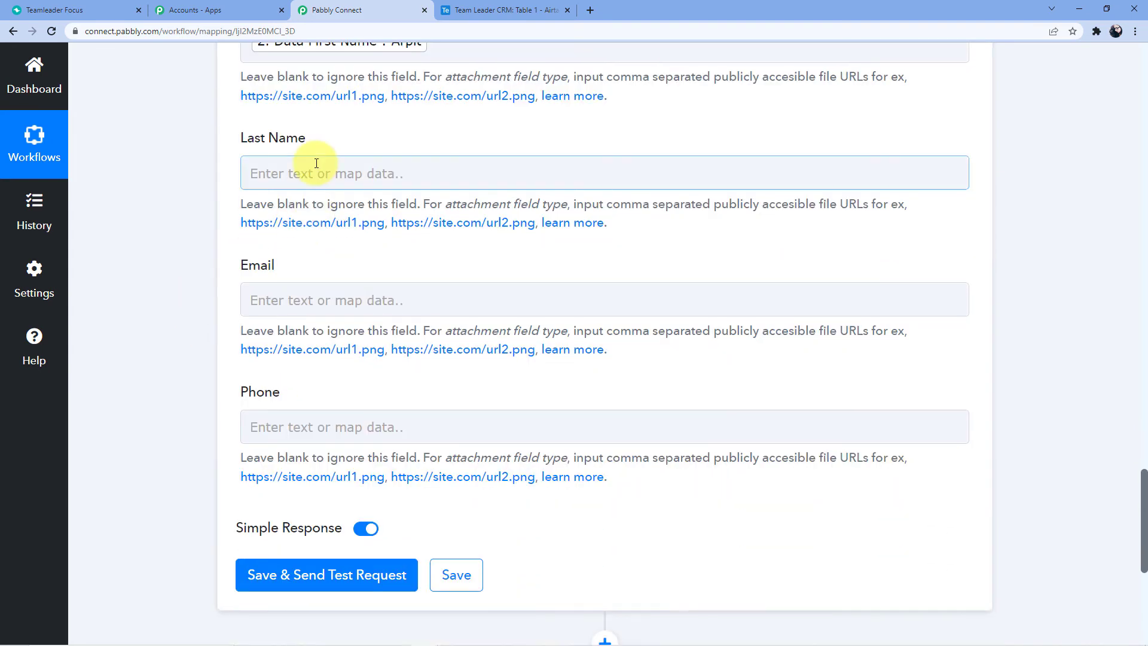
pyautogui.click(317, 173)
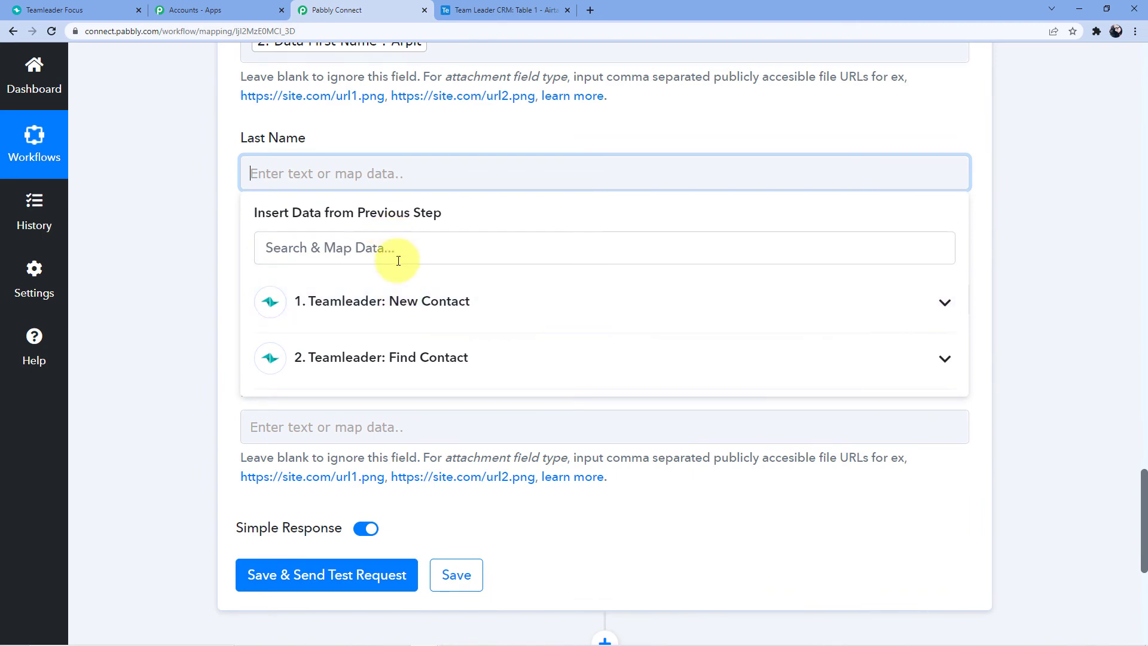
pyautogui.click(410, 358)
pyautogui.scroll(-2, 428, 378)
pyautogui.click(419, 359)
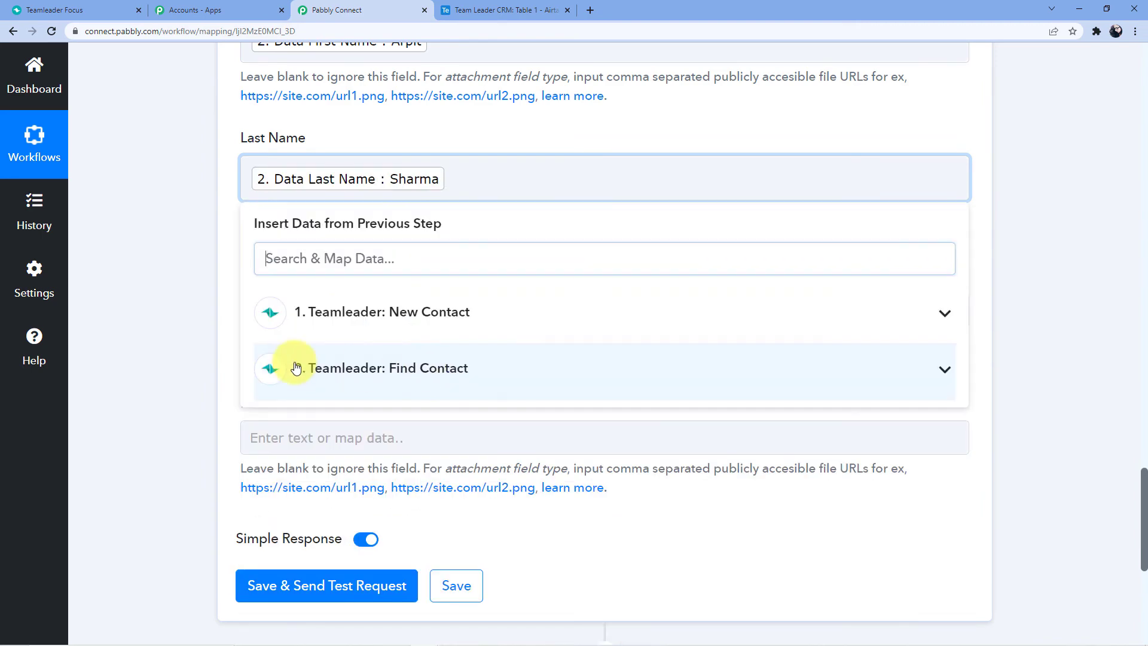
pyautogui.click(165, 285)
# Map Email and Phone to the contact's email and telephone number, then save and send a test request
pyautogui.scroll(-2, 178, 278)
pyautogui.click(268, 190)
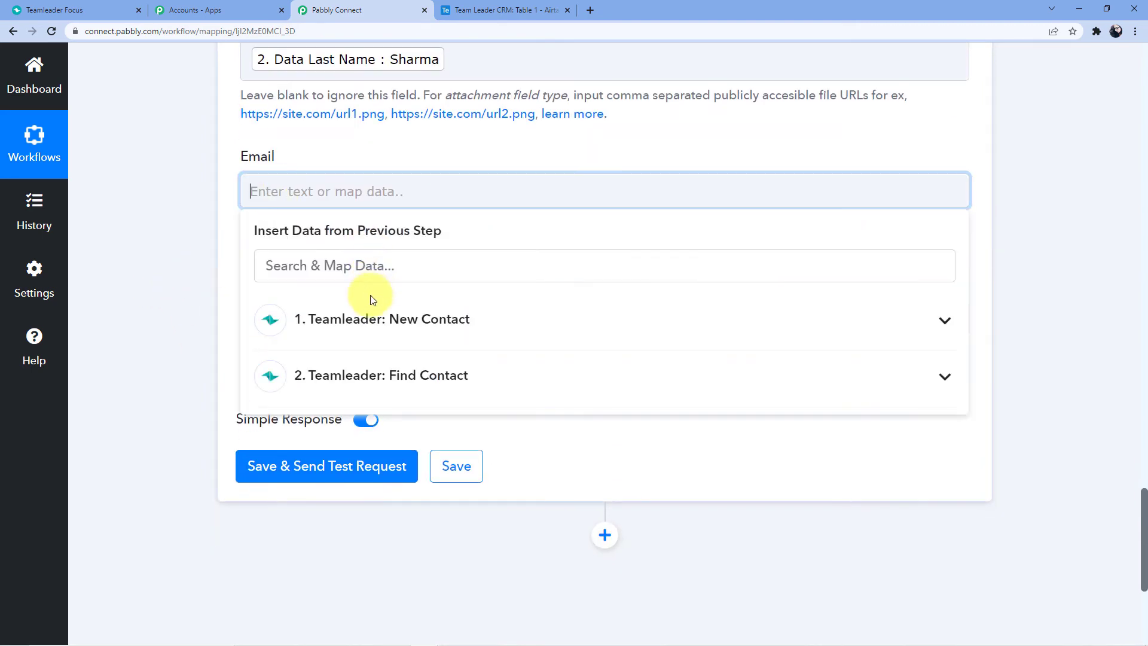
pyautogui.click(389, 374)
pyautogui.scroll(-2, 400, 363)
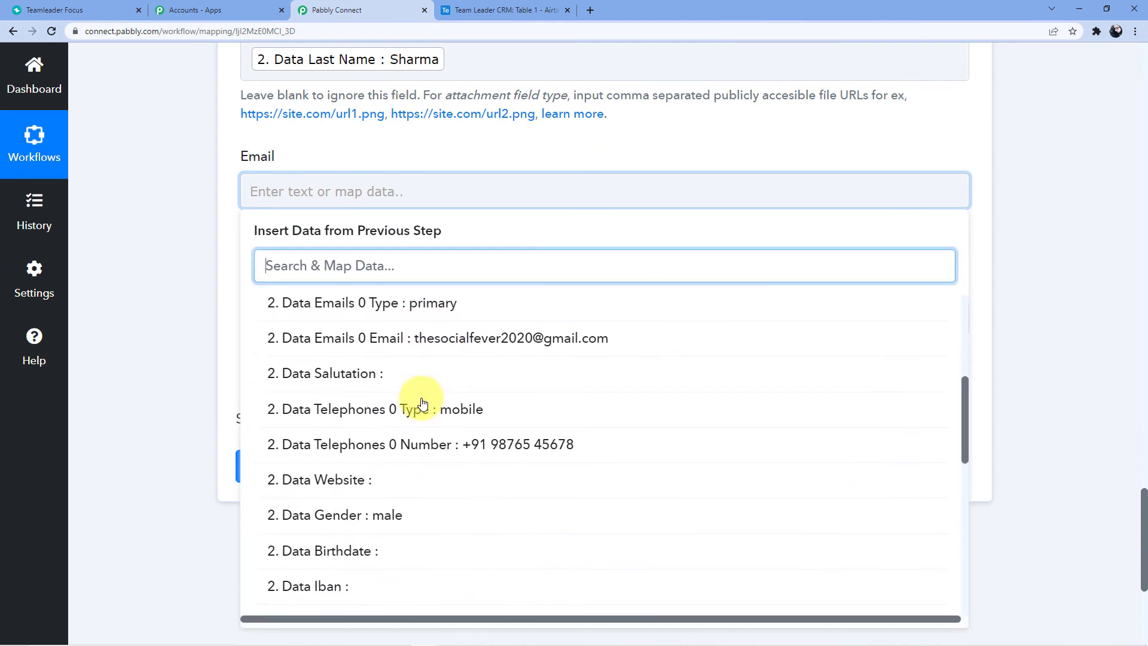
pyautogui.click(468, 335)
pyautogui.click(188, 272)
pyautogui.scroll(-2, 187, 272)
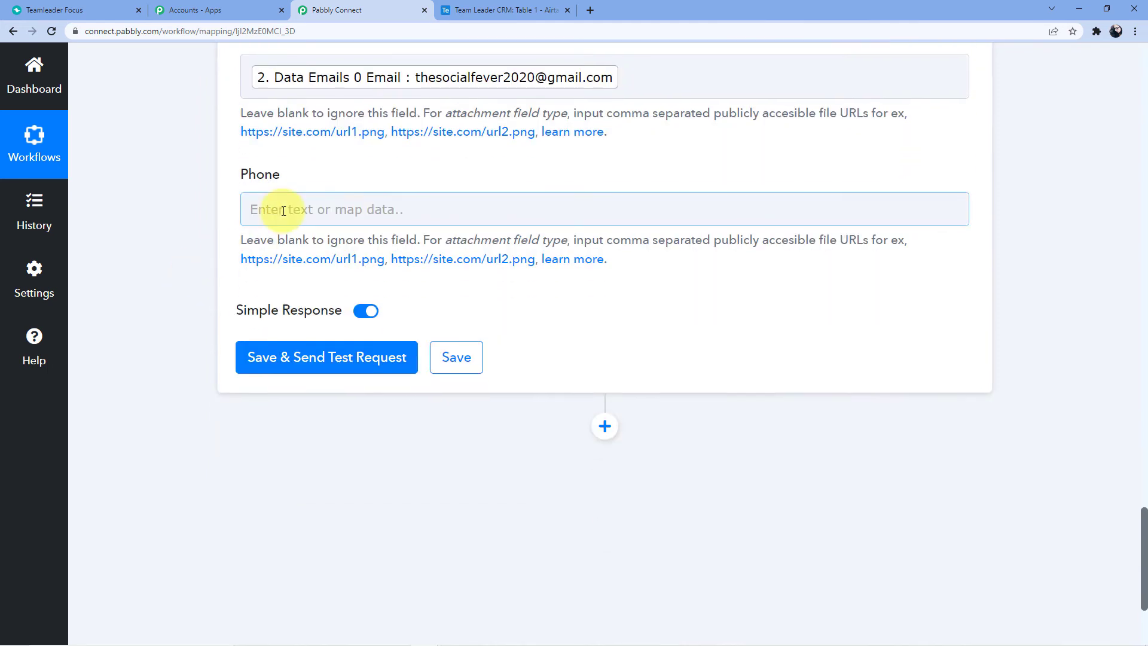
pyautogui.click(290, 209)
pyautogui.click(418, 398)
pyautogui.scroll(-8, 380, 368)
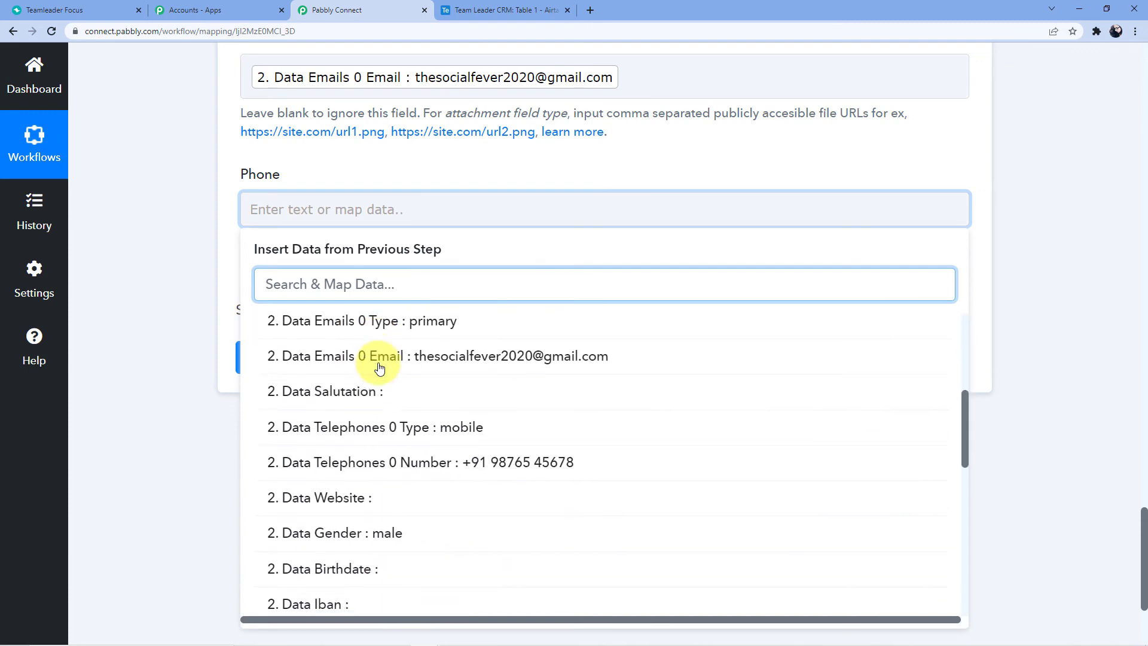
pyautogui.scroll(3, 468, 381)
pyautogui.click(496, 469)
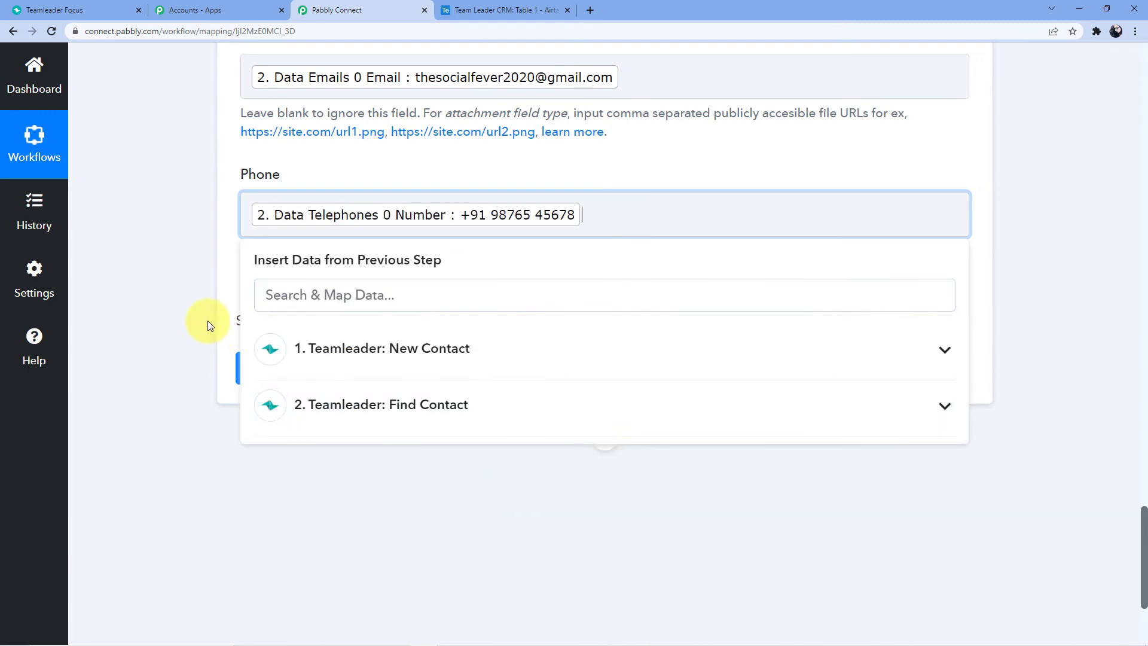
pyautogui.click(192, 352)
pyautogui.click(324, 310)
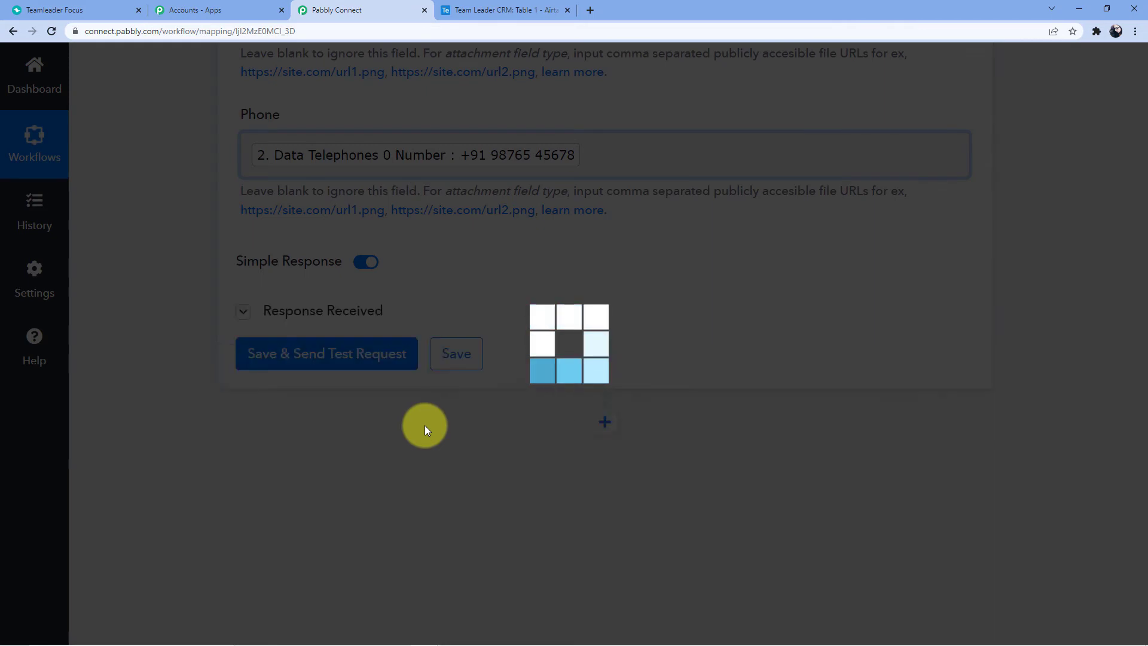
# Review the Create Record test response, then check the new record in the Airtable table
pyautogui.scroll(-4, 475, 281)
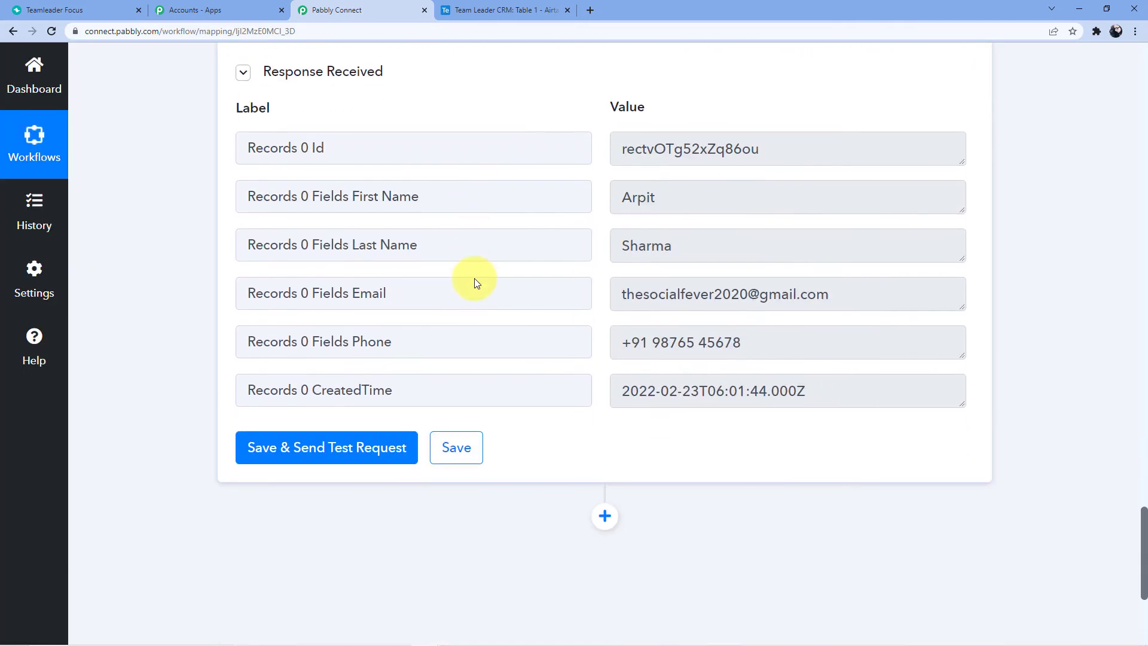
pyautogui.scroll(3, 478, 299)
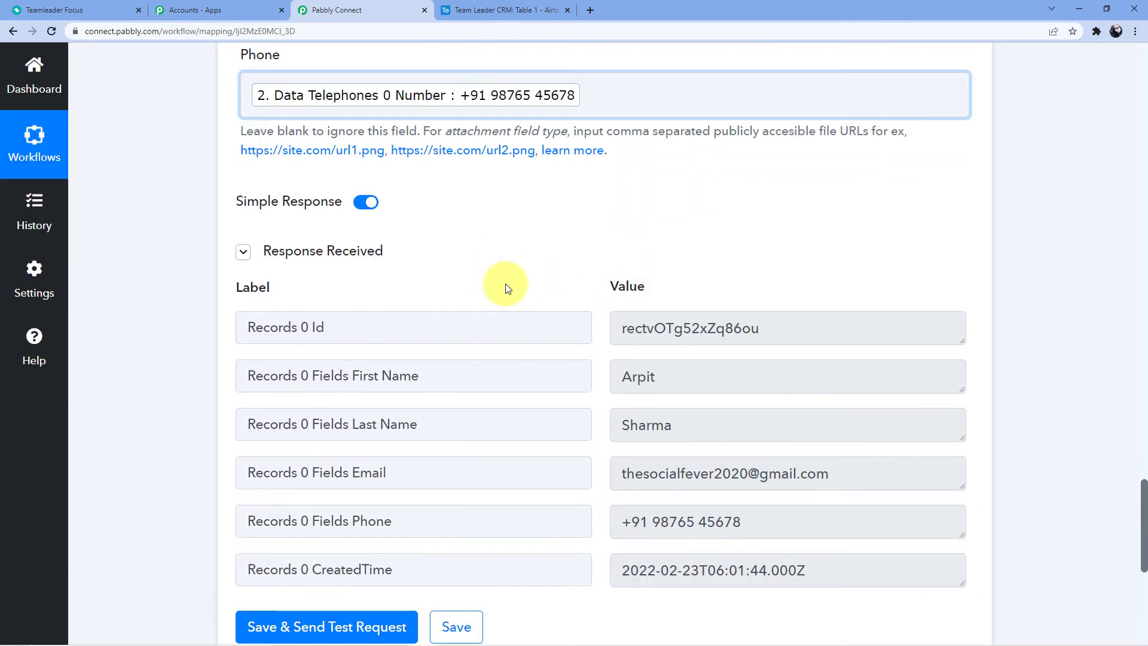
pyautogui.scroll(-2, 514, 281)
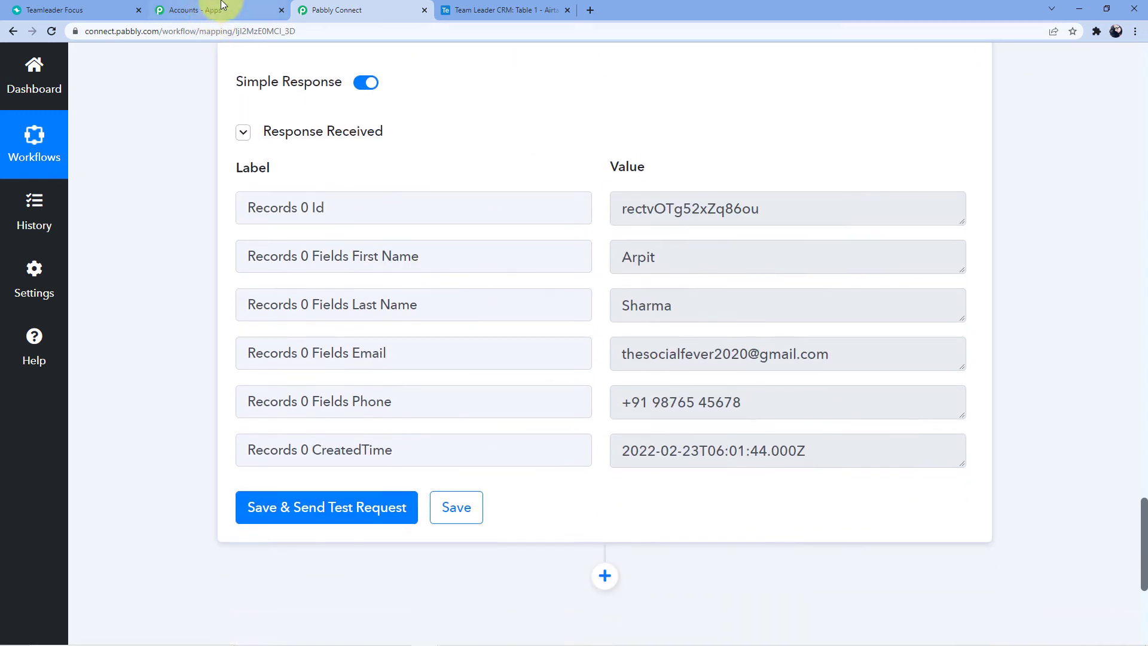
pyautogui.click(489, 10)
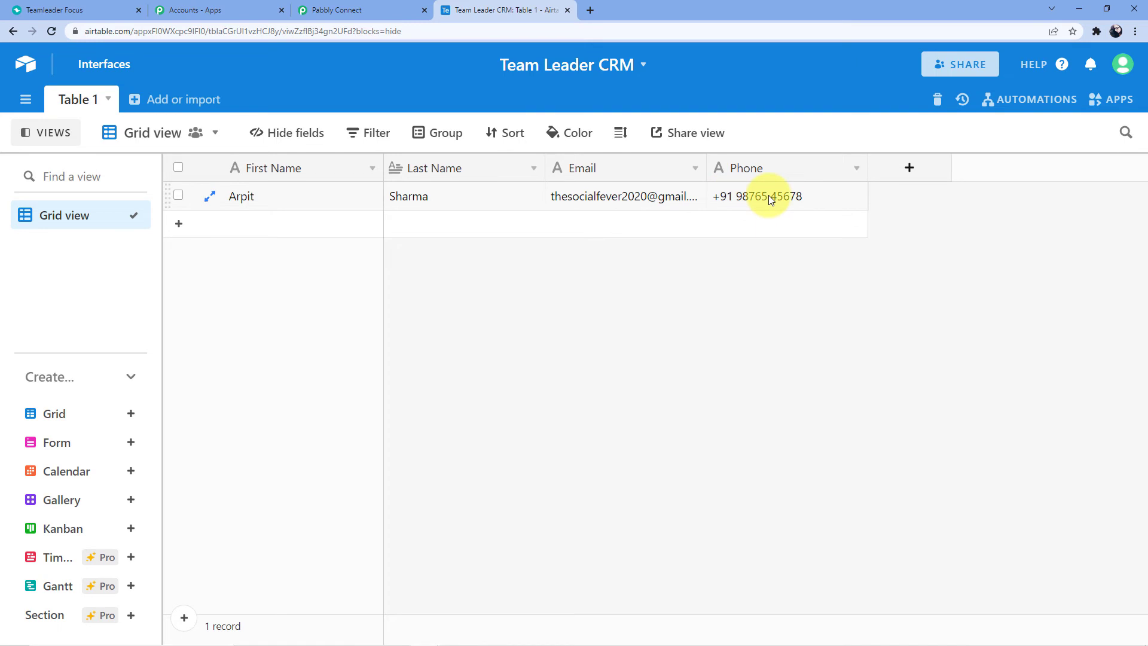
# Add and save a Teamleader contact with first name, last name, email and mobile number
pyautogui.click(86, 10)
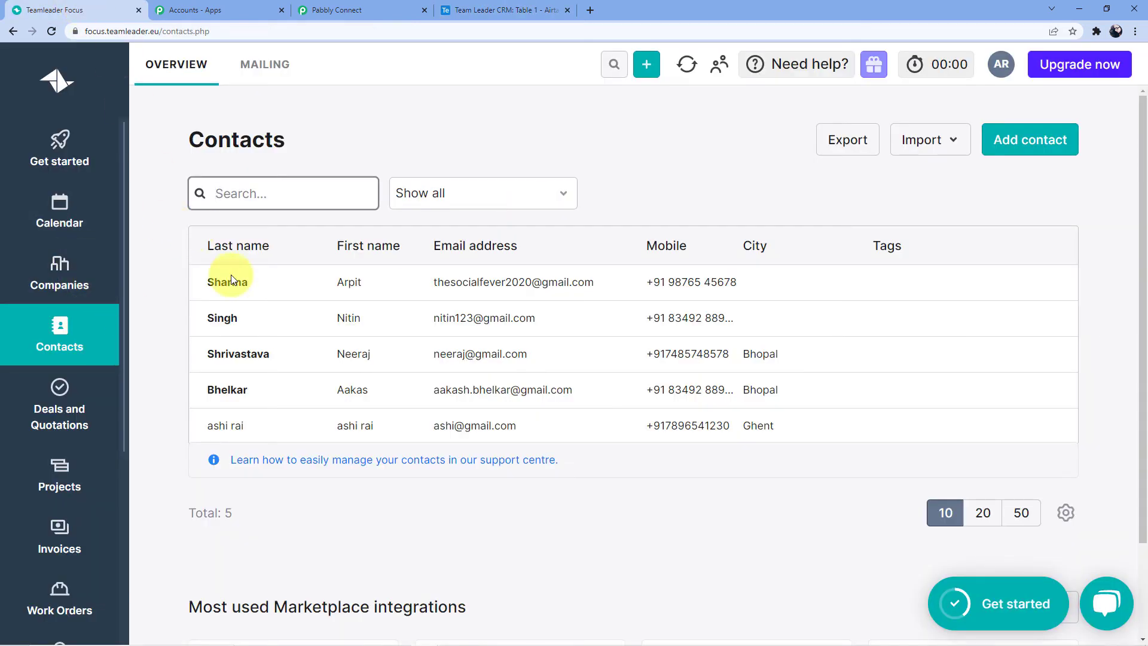
pyautogui.click(1031, 141)
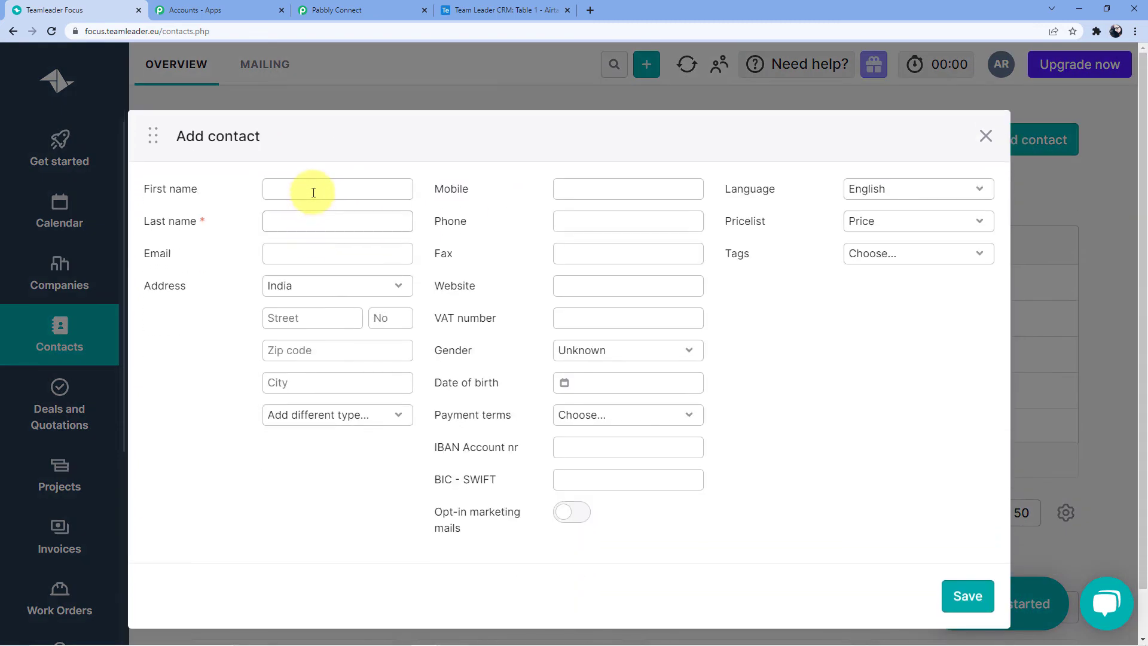
pyautogui.click(313, 190)
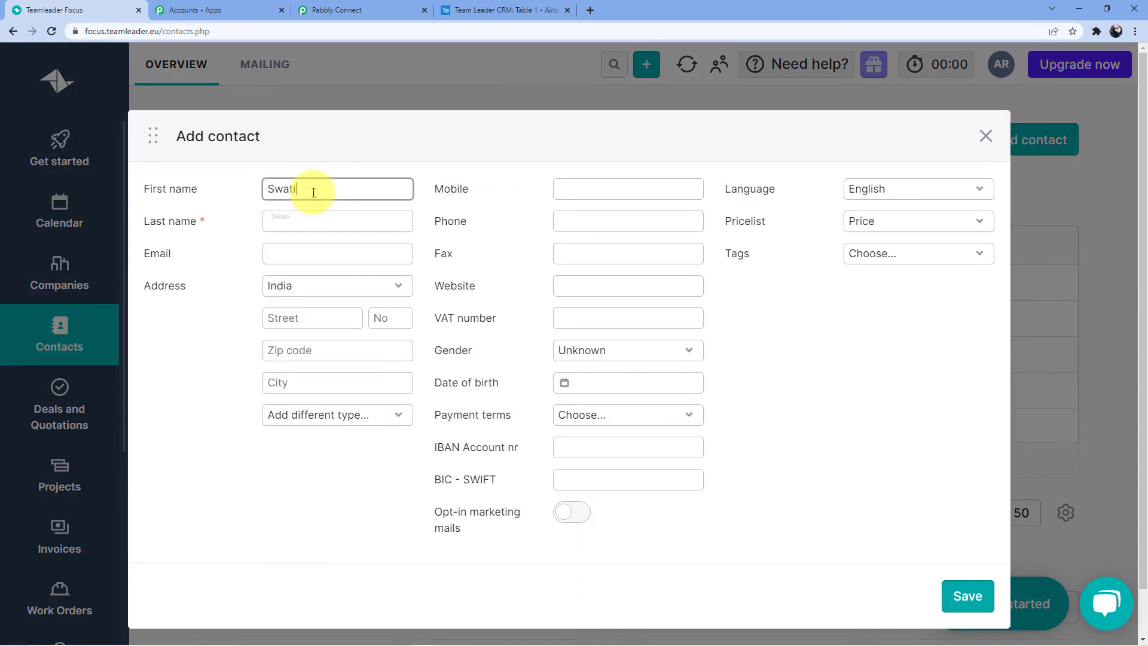
pyautogui.click(317, 230)
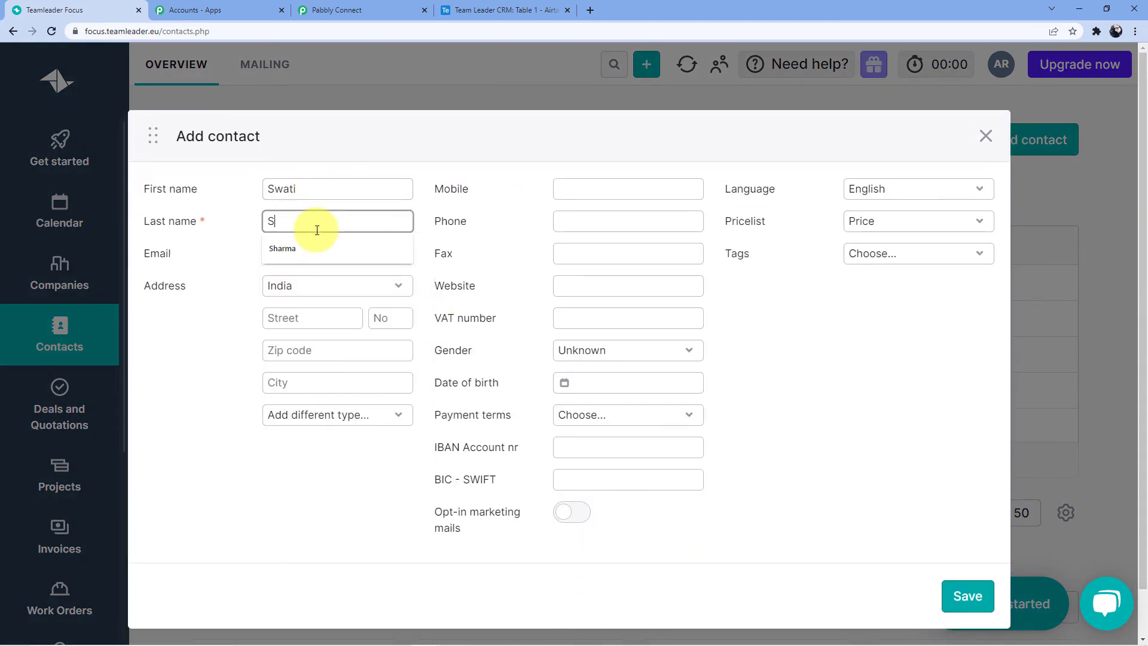
pyautogui.click(314, 253)
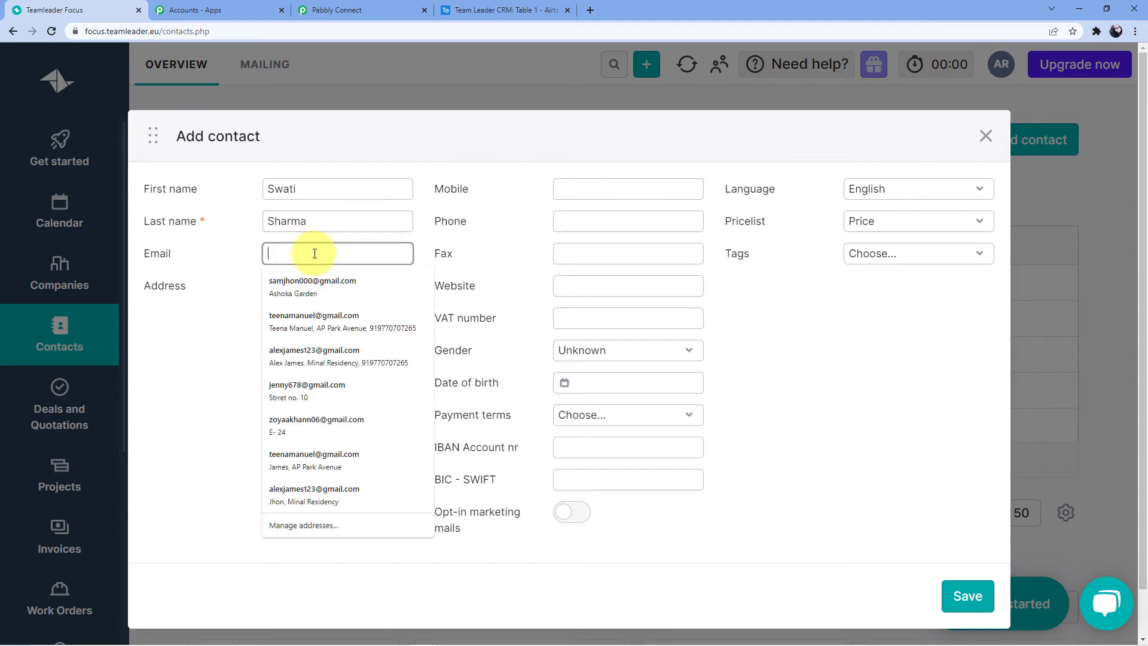
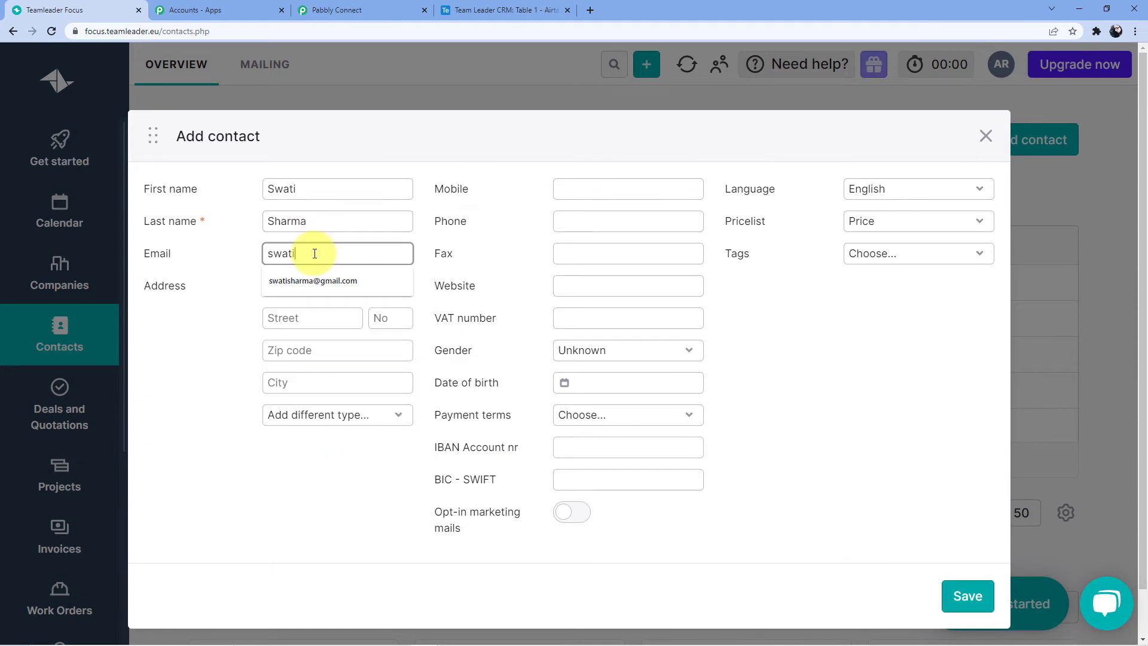
pyautogui.click(310, 280)
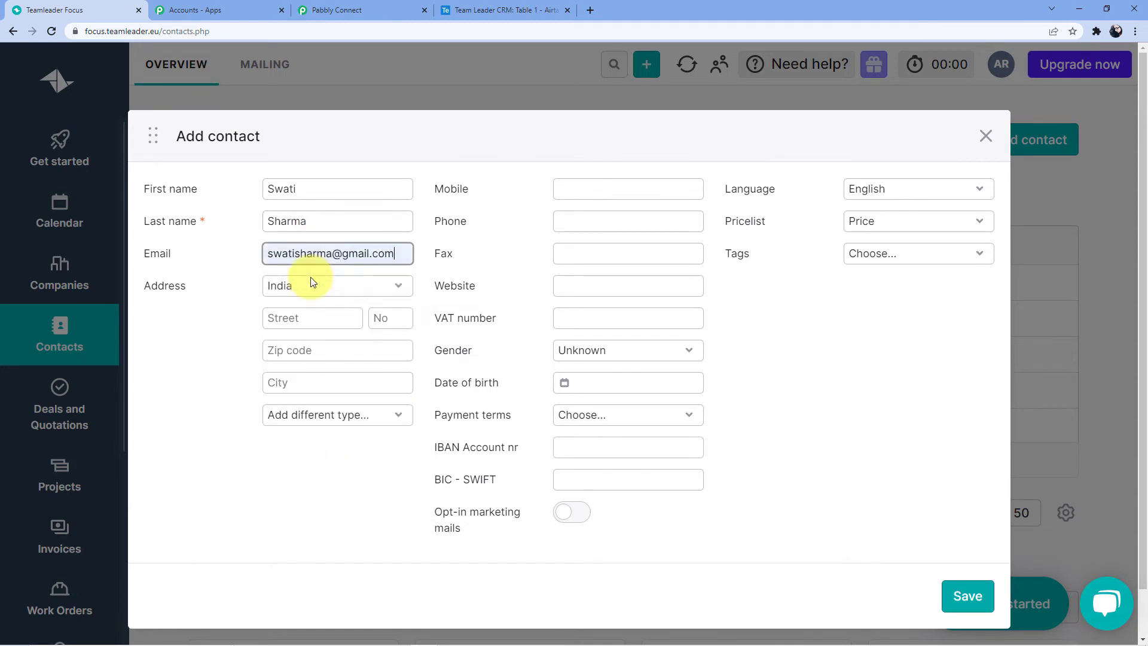
pyautogui.click(567, 194)
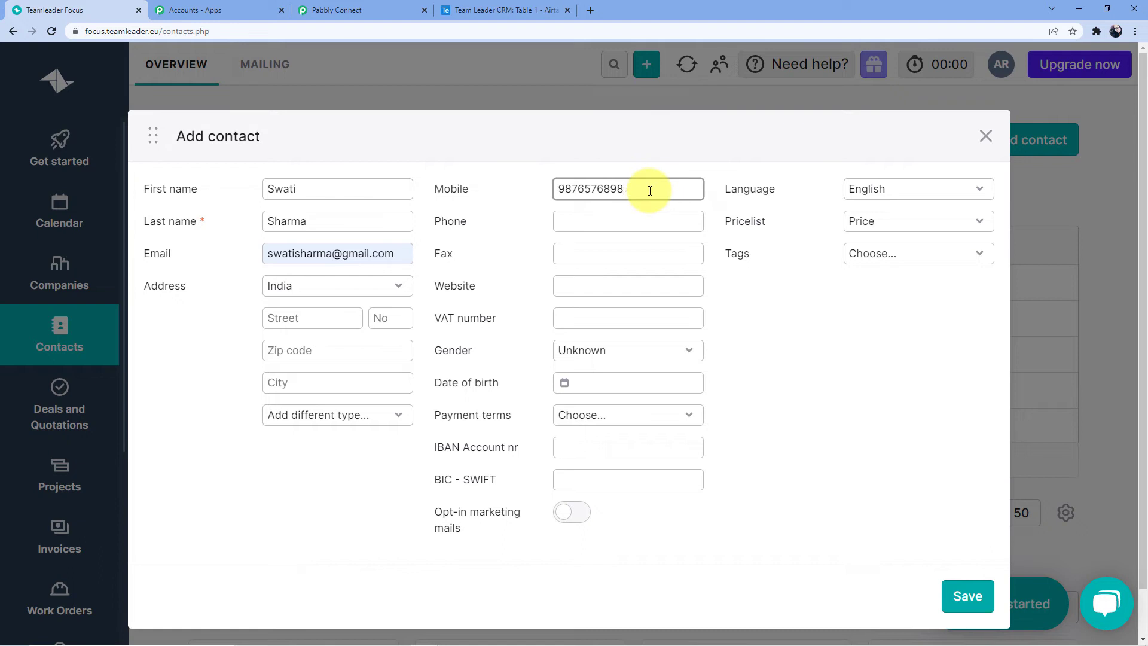
pyautogui.scroll(-2, 951, 632)
pyautogui.click(979, 544)
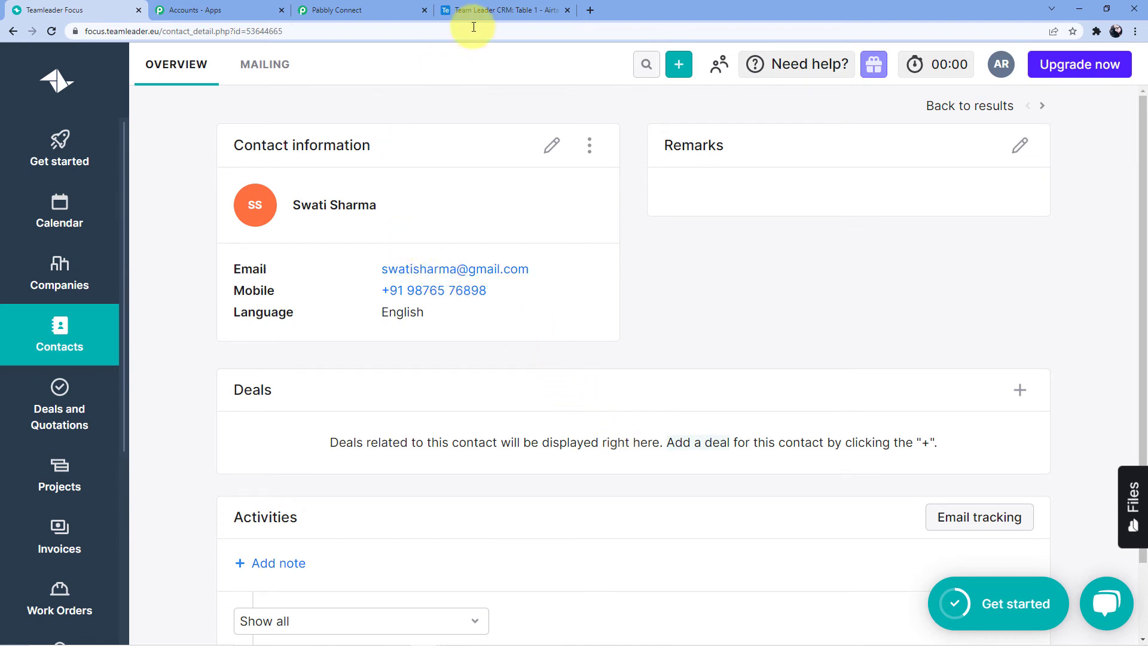
# Reload Airtable's Table 1 to confirm the new Teamleader contact record, then return to Pabbly Connect
pyautogui.click(496, 10)
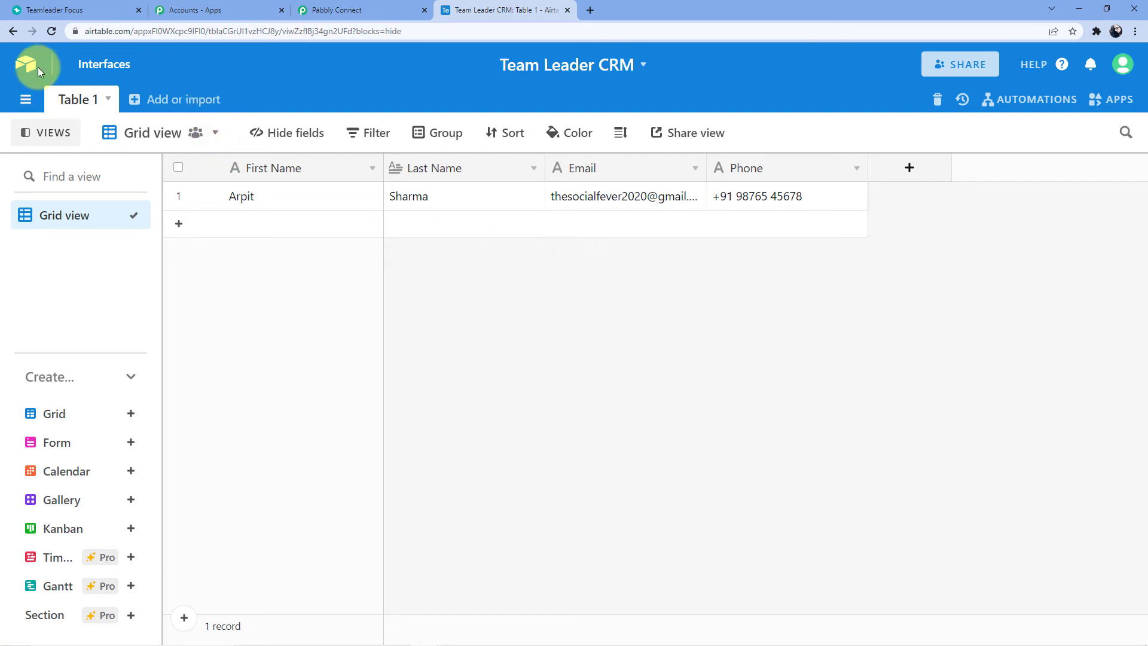
pyautogui.click(50, 31)
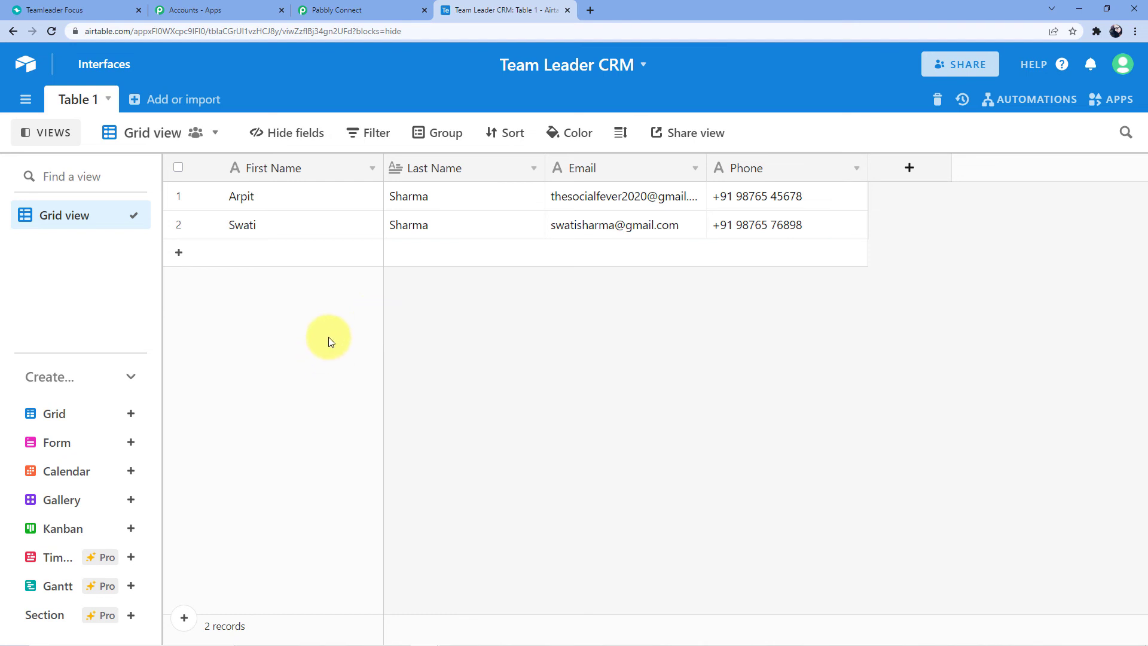
pyautogui.click(335, 10)
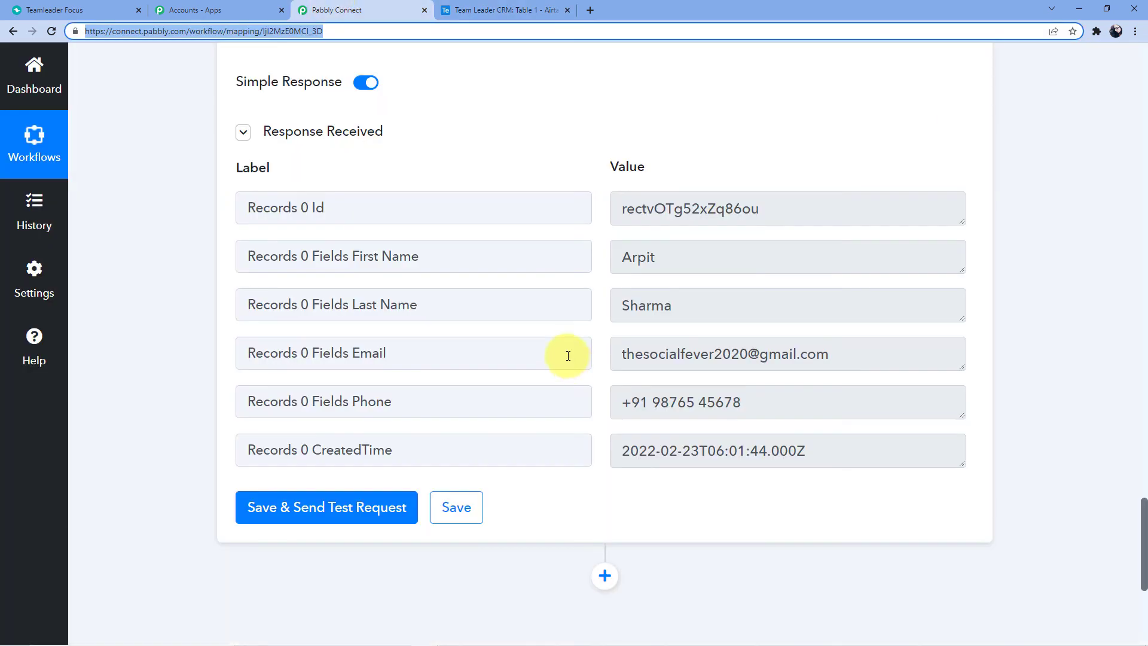
# Collapse the New Contact trigger, Find Contact and Airtable Create Record step cards to their headers
pyautogui.scroll(8, 568, 354)
pyautogui.moveTo(1142, 430); pyautogui.dragTo(1142, 60)
pyautogui.click(686, 271)
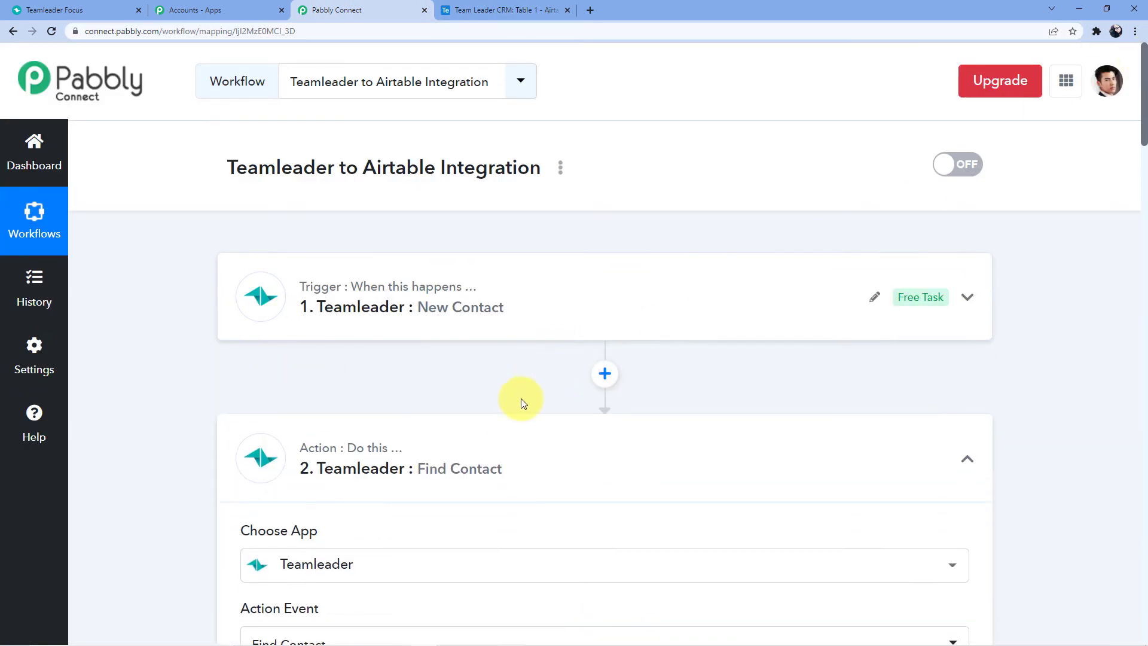
pyautogui.click(492, 430)
pyautogui.scroll(-2, 522, 335)
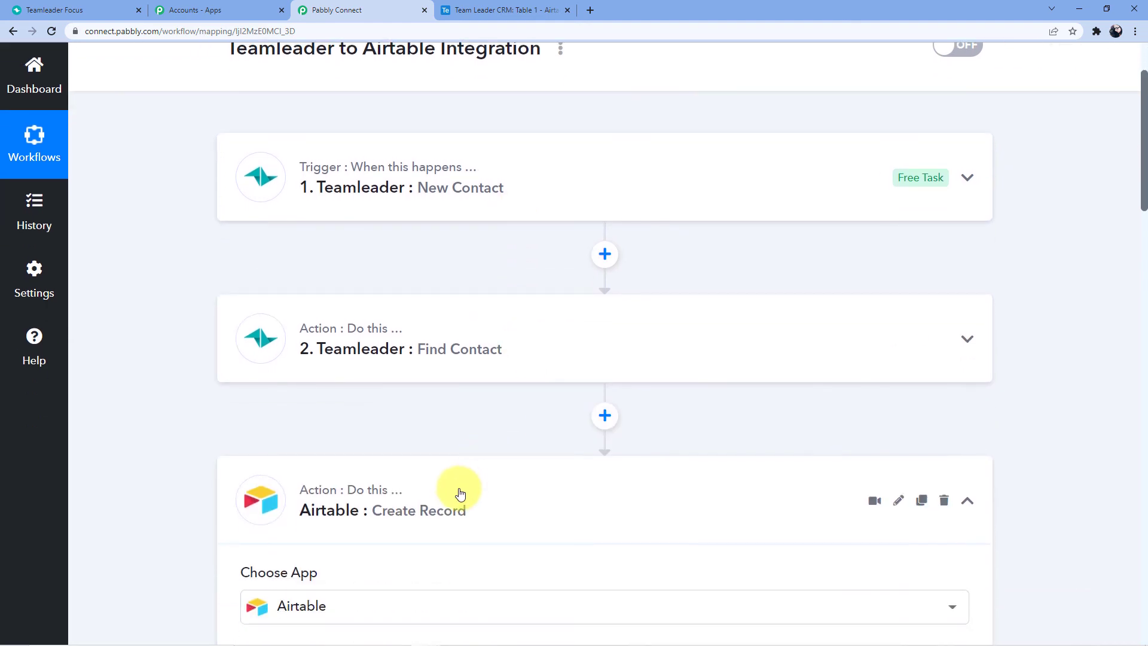
pyautogui.click(460, 493)
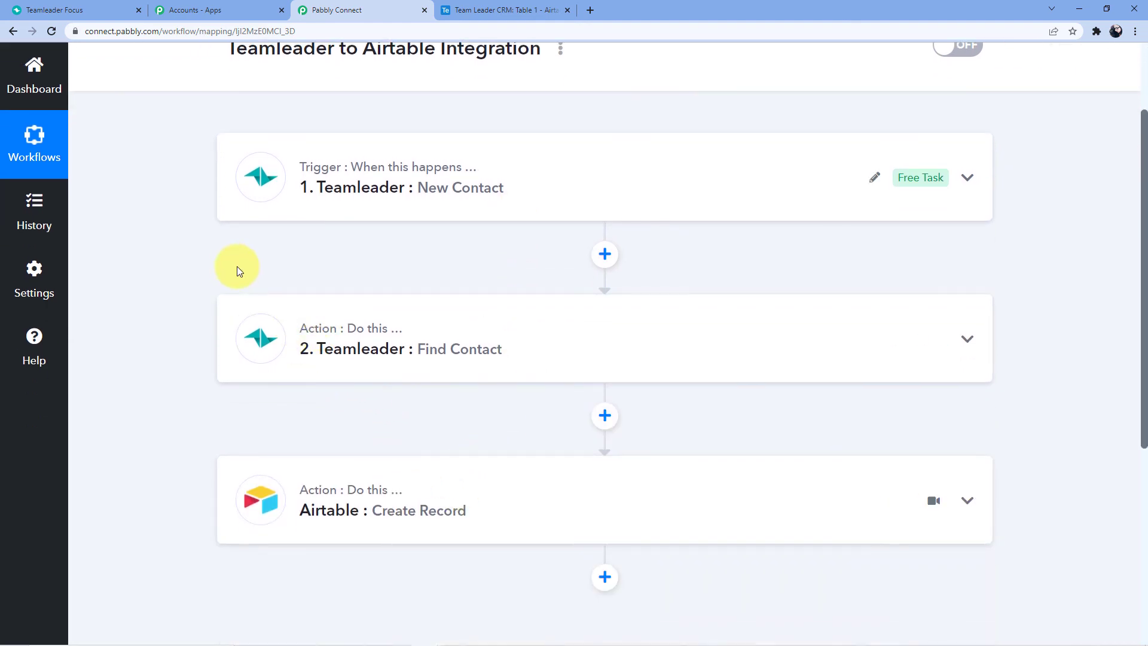
pyautogui.scroll(-1, 237, 267)
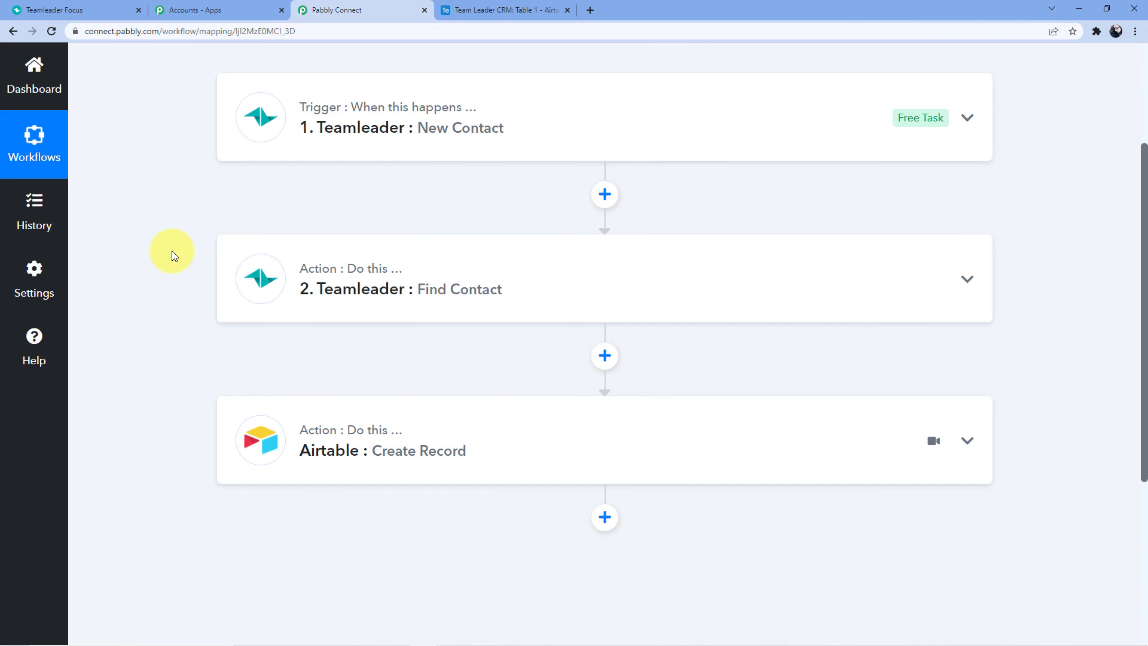